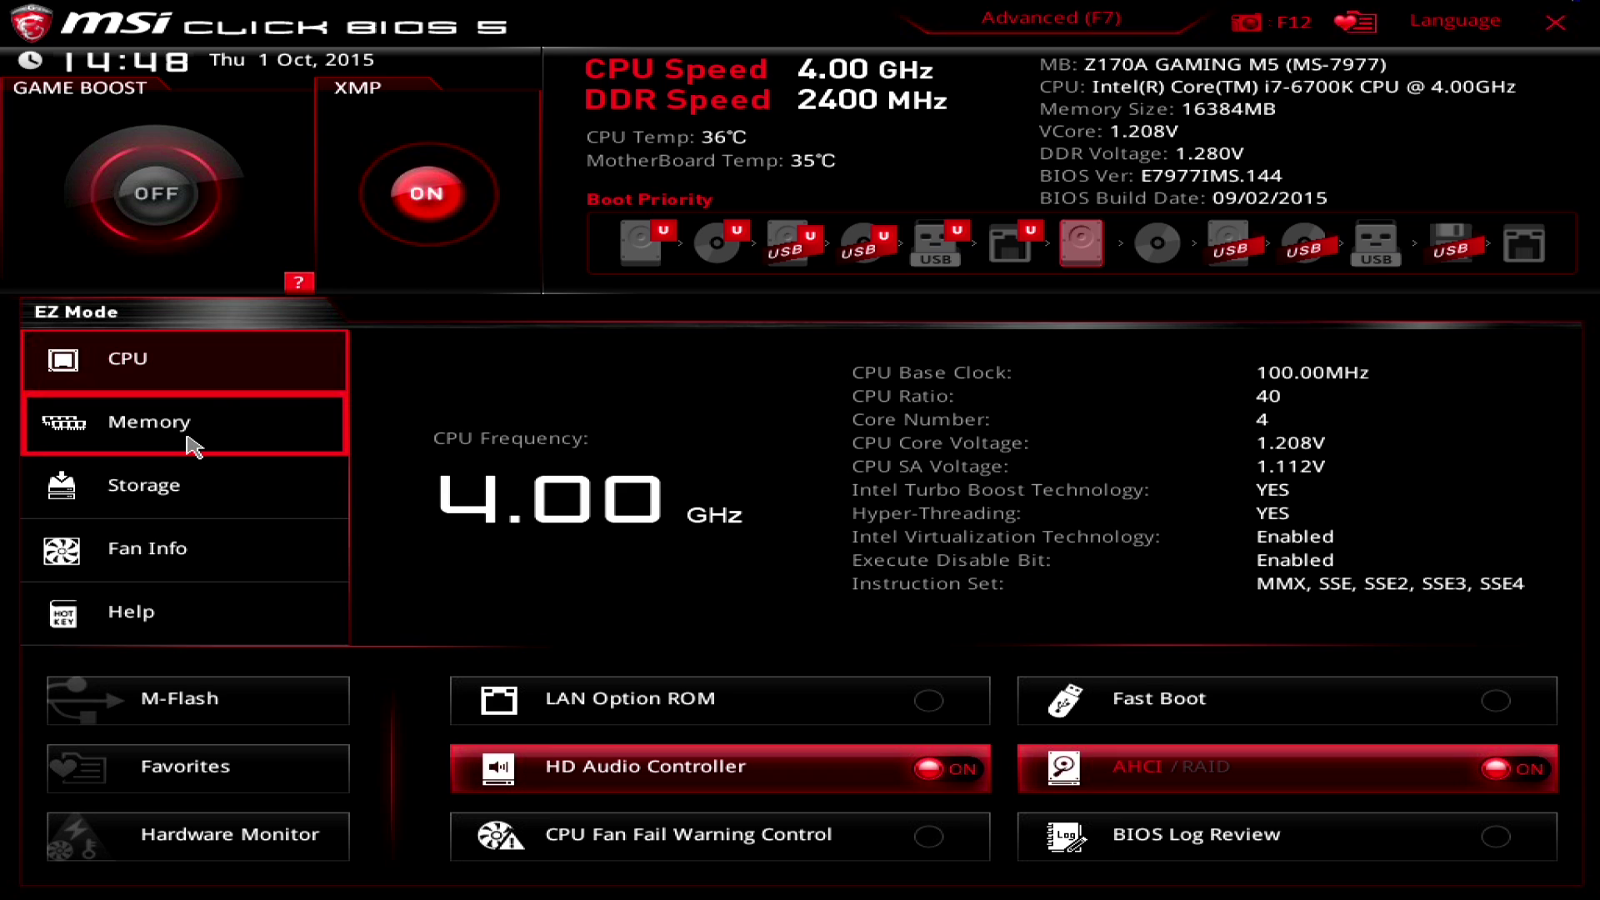
Review the Memory, Storage, Fan Info and Help pages in EZ Mode
click(192, 446)
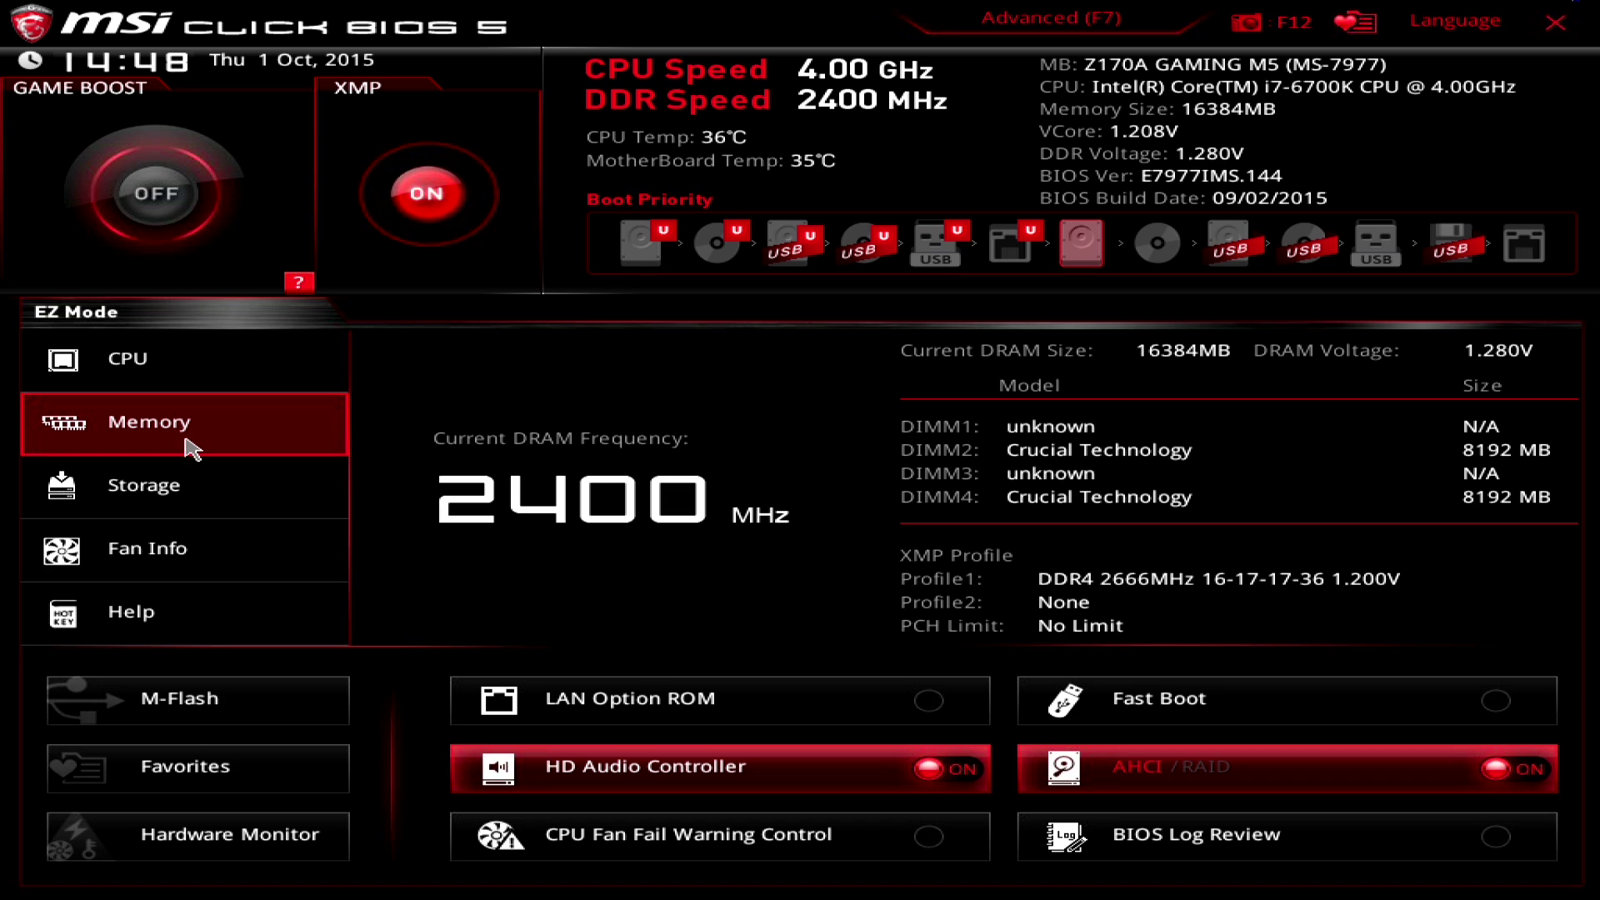
click(220, 509)
key(Up)
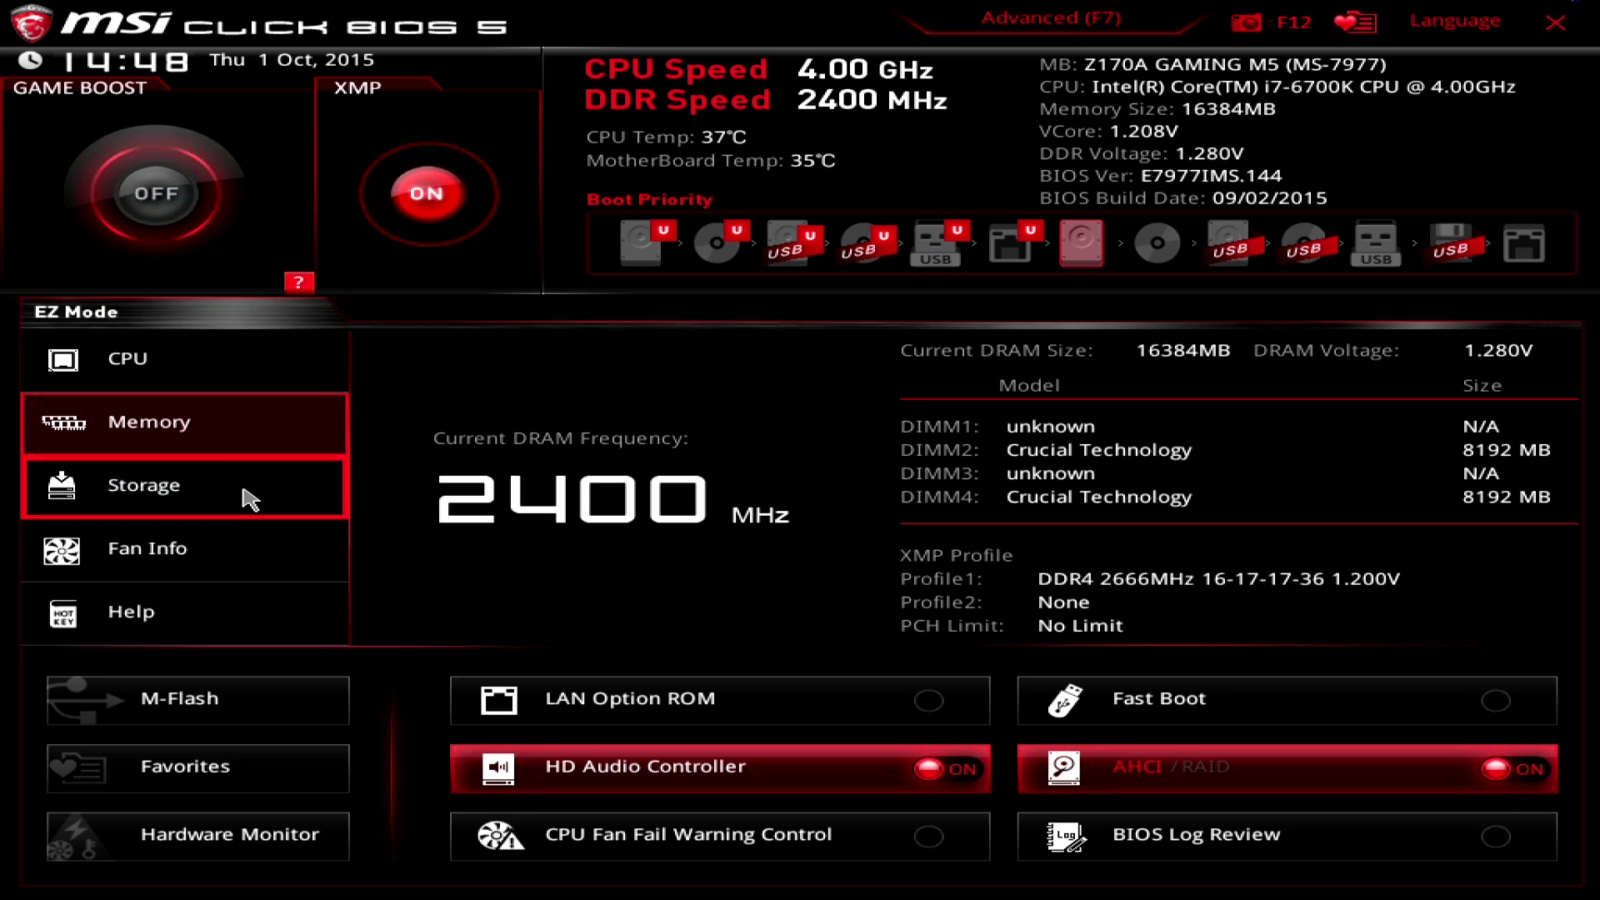
click(248, 502)
click(214, 558)
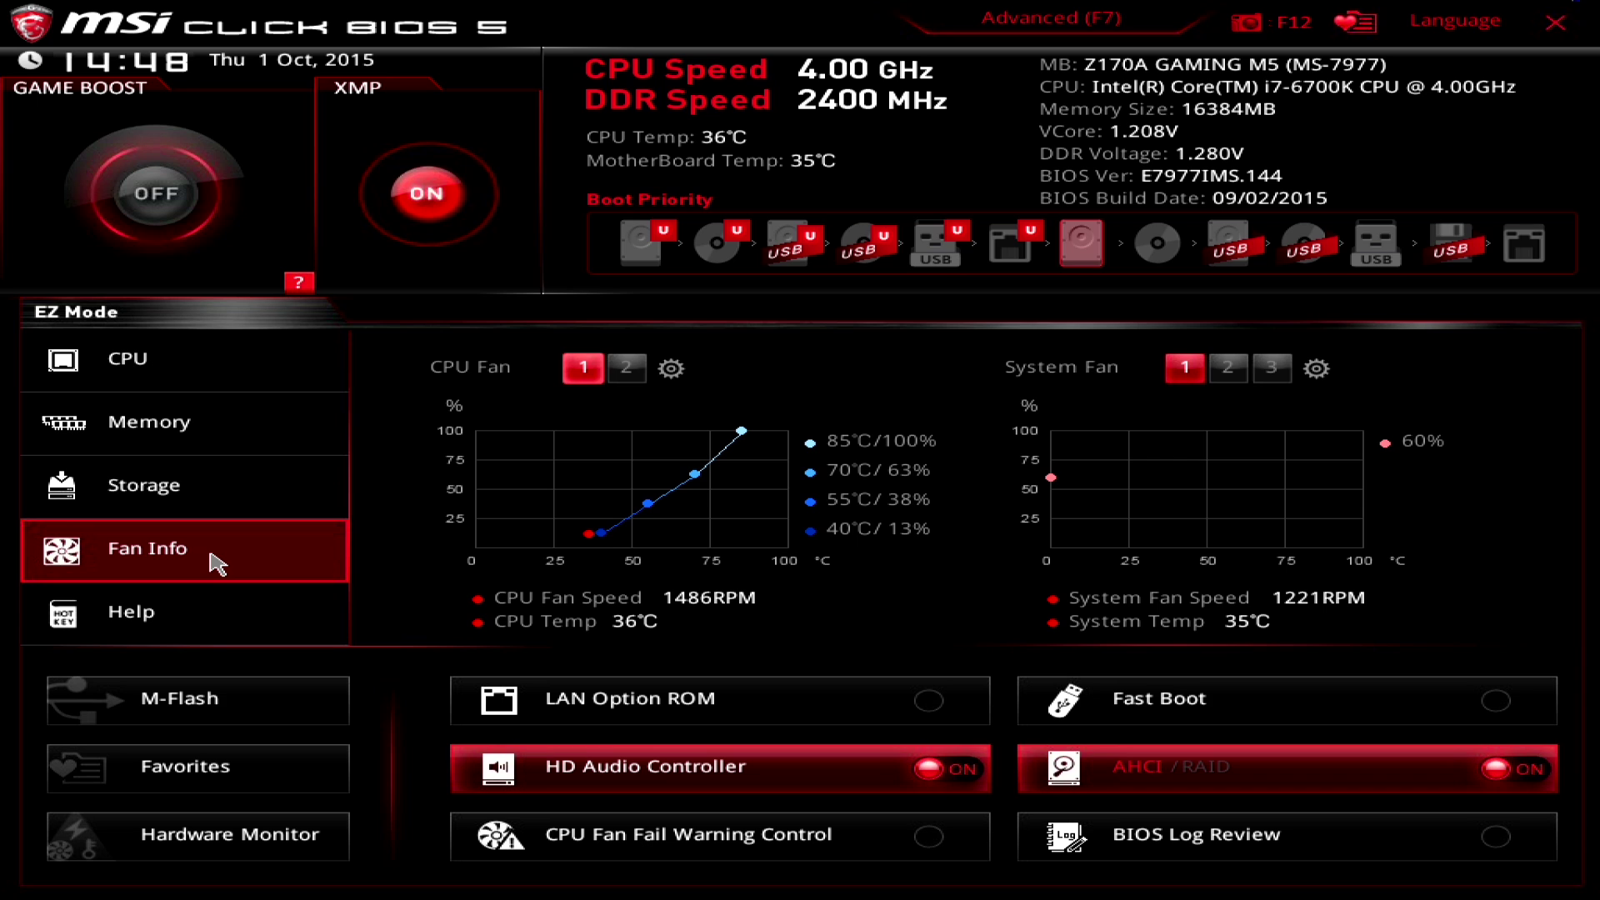
click(192, 609)
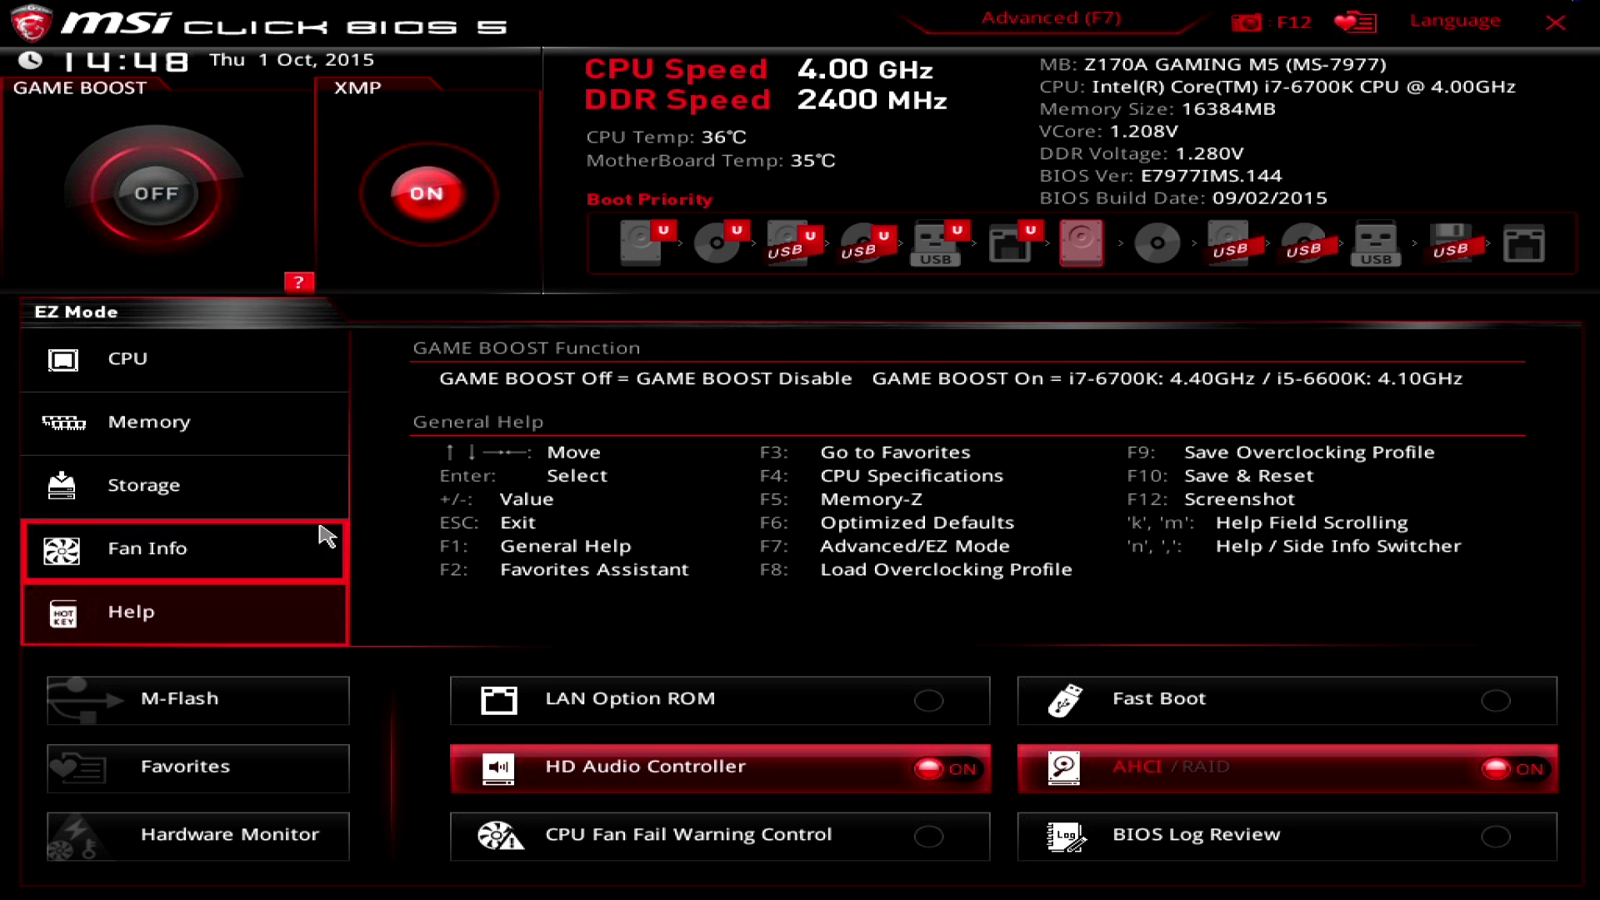
Call up M-Flash but decline entering flash mode, and view the Hardware Monitor's fan control before closing it
click(163, 702)
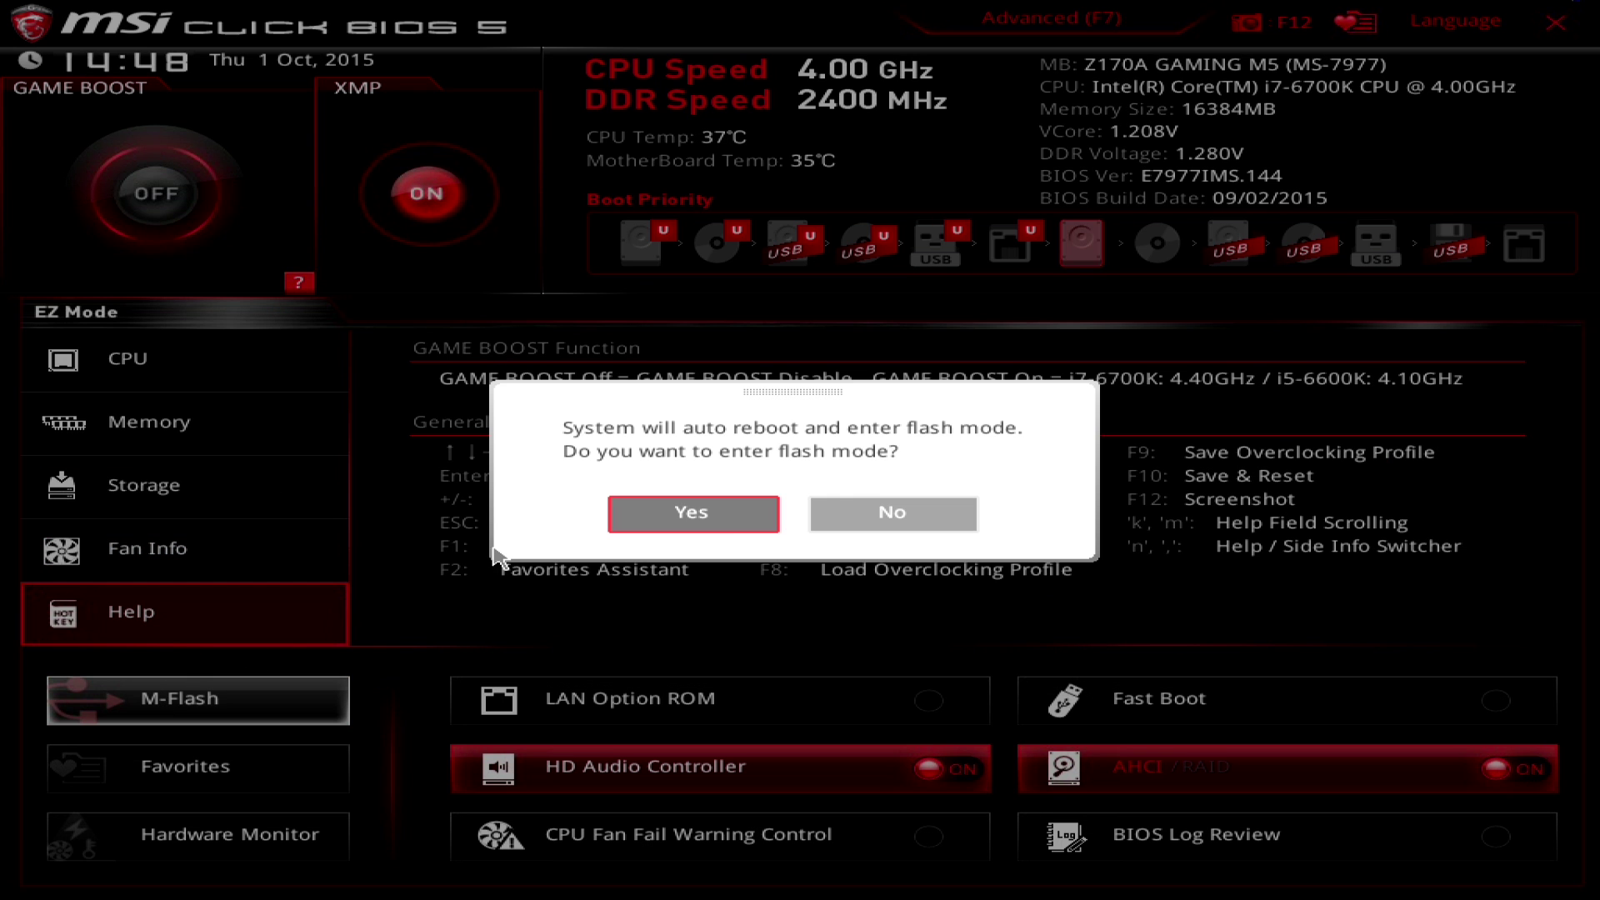
click(863, 512)
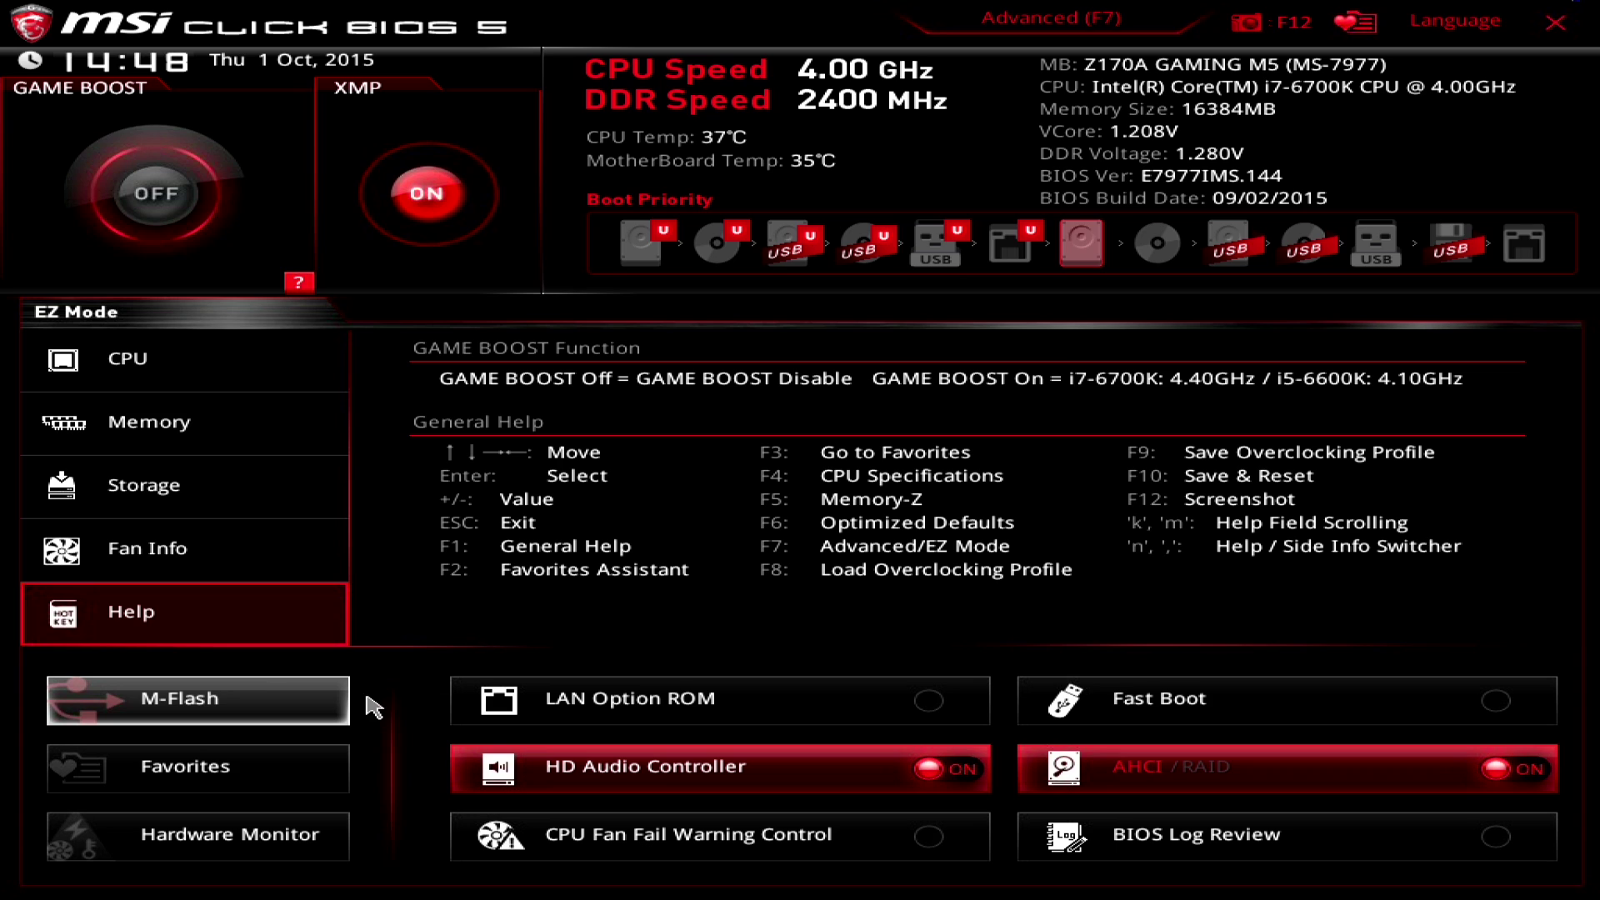
click(239, 833)
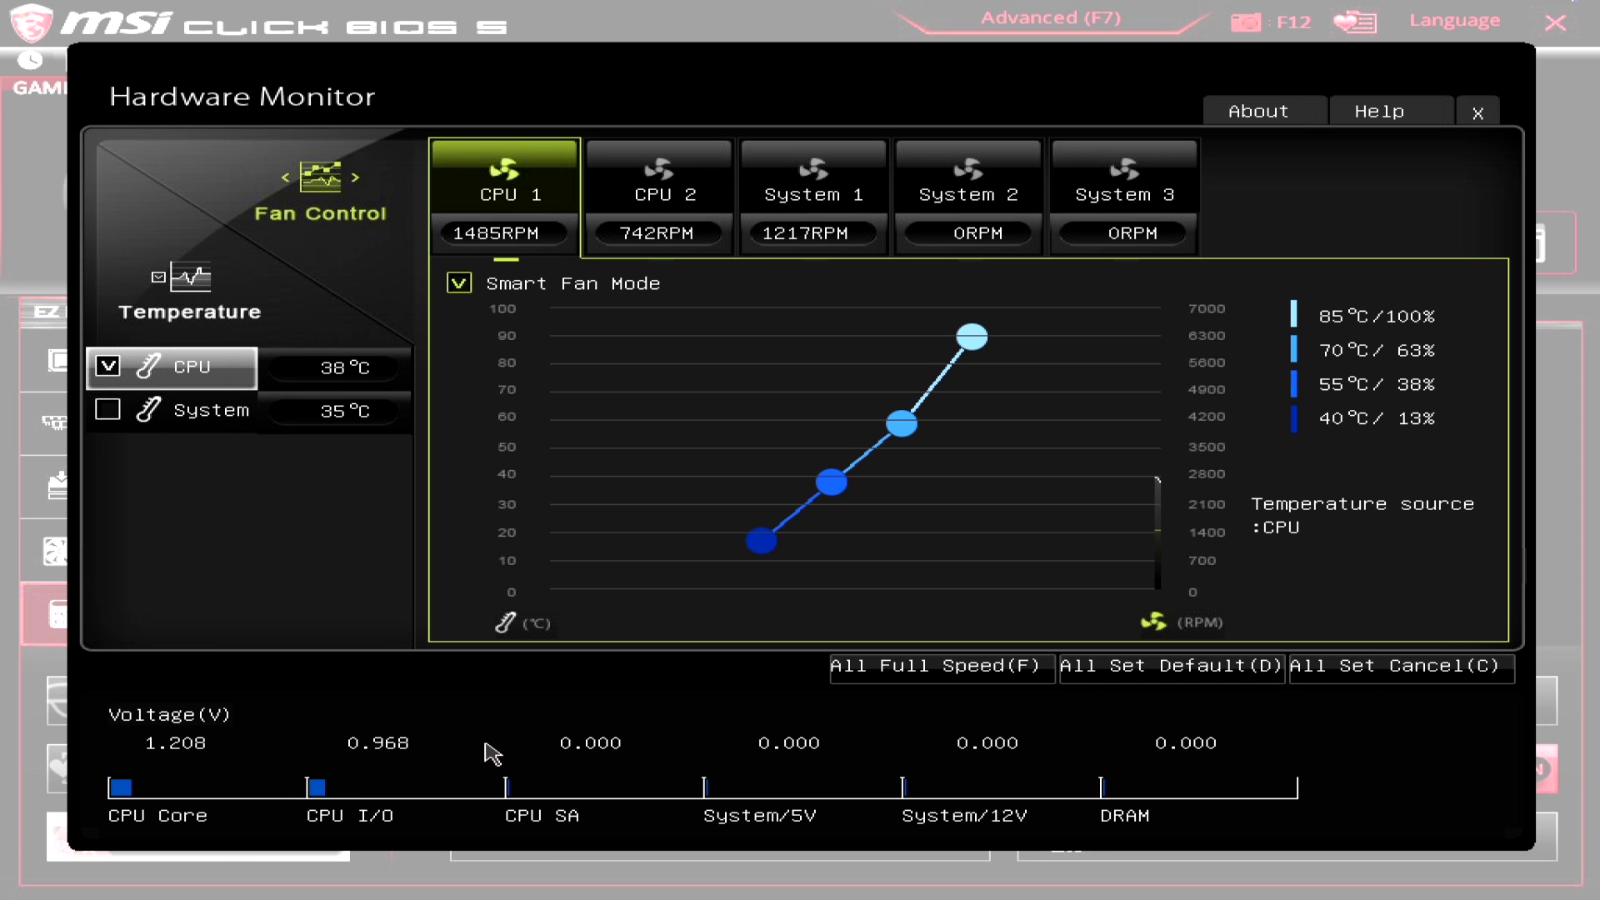
click(1479, 115)
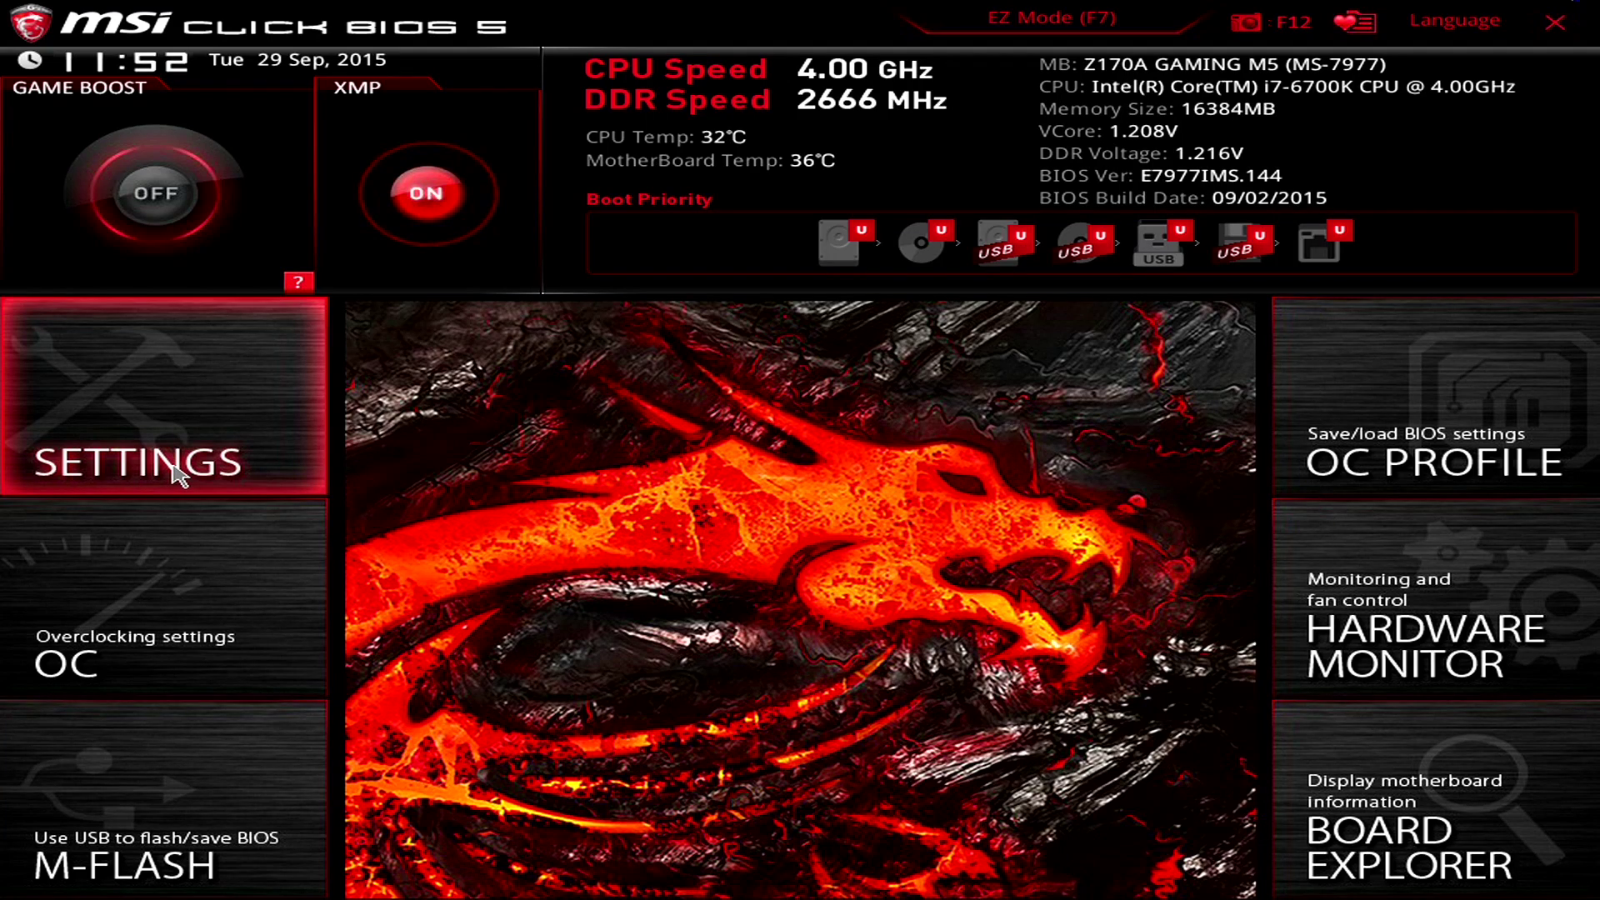
Examine the System Status page of the motherboard settings and its DMI Information
click(178, 474)
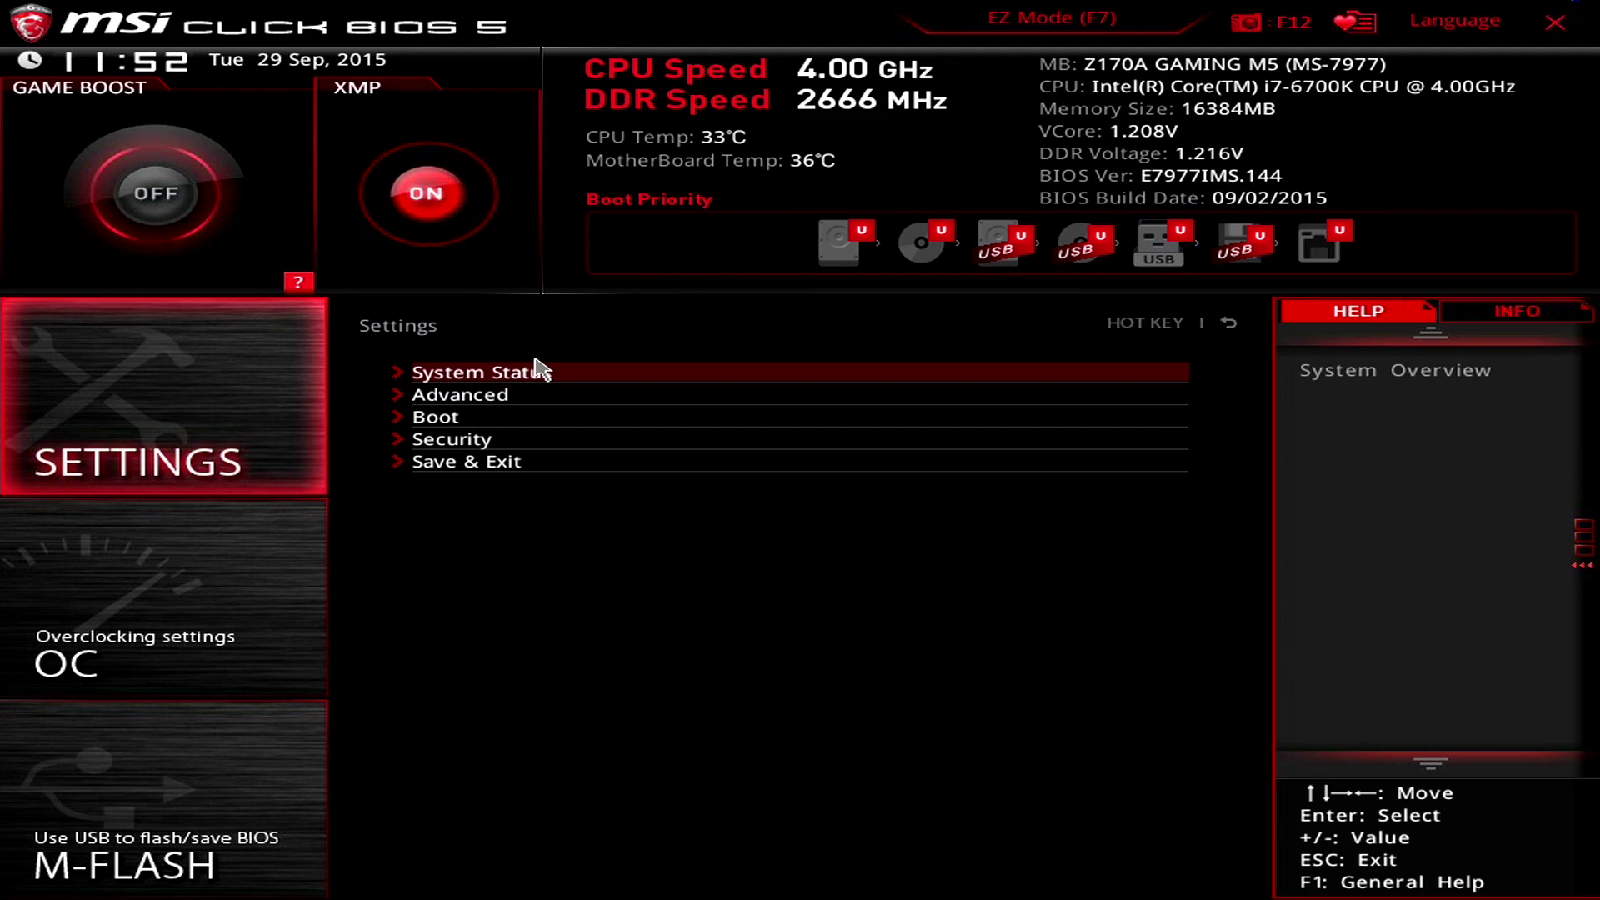
click(507, 371)
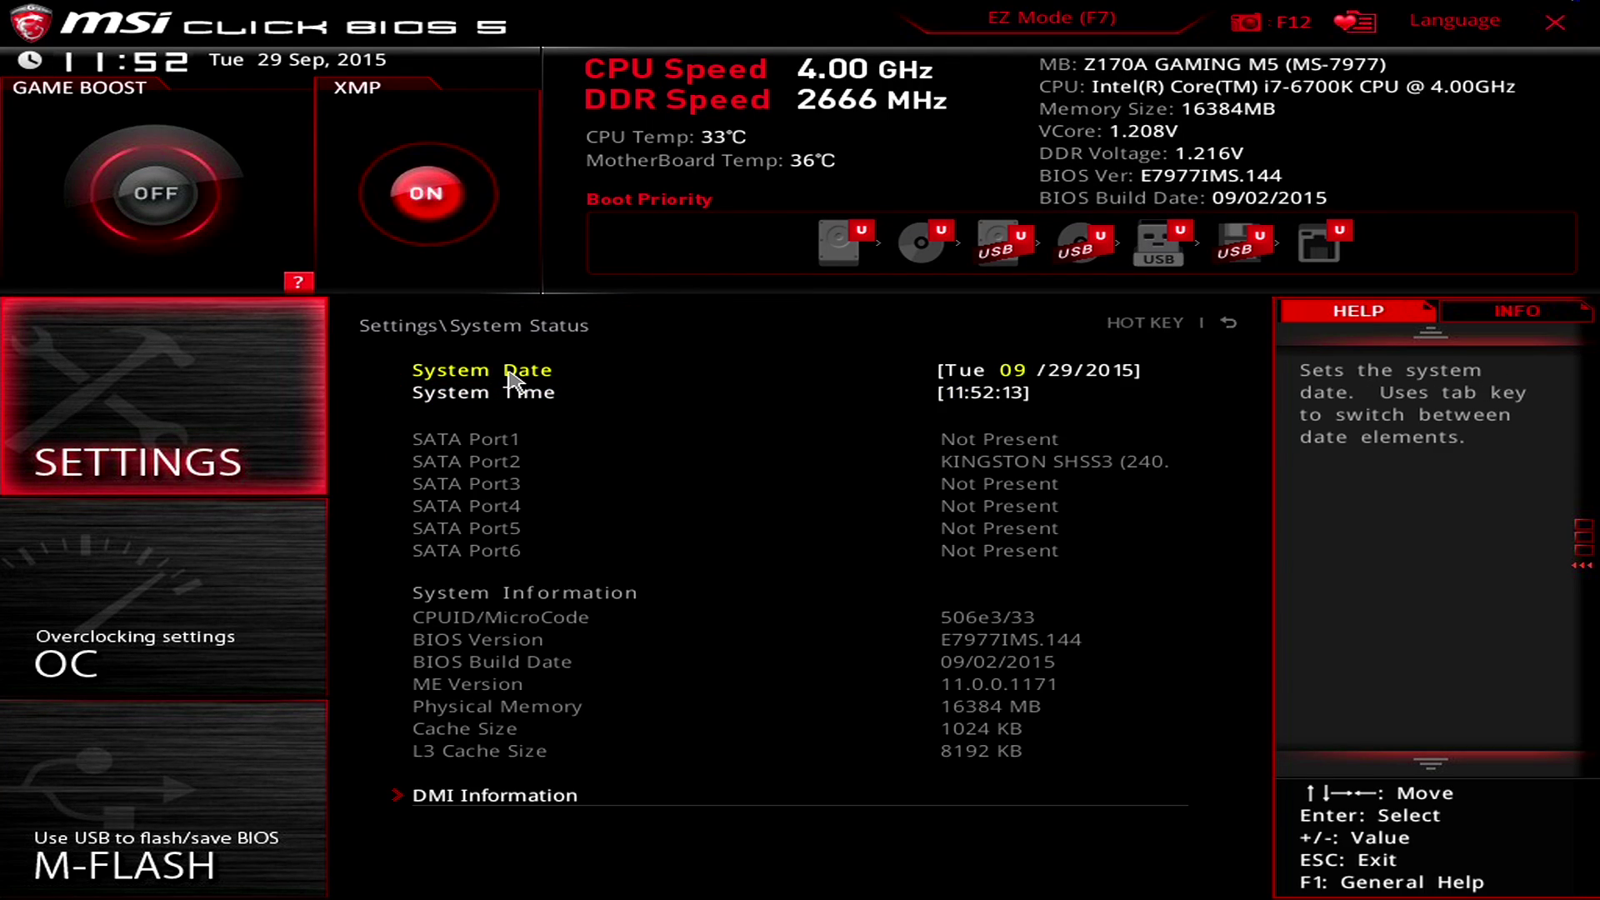
click(419, 802)
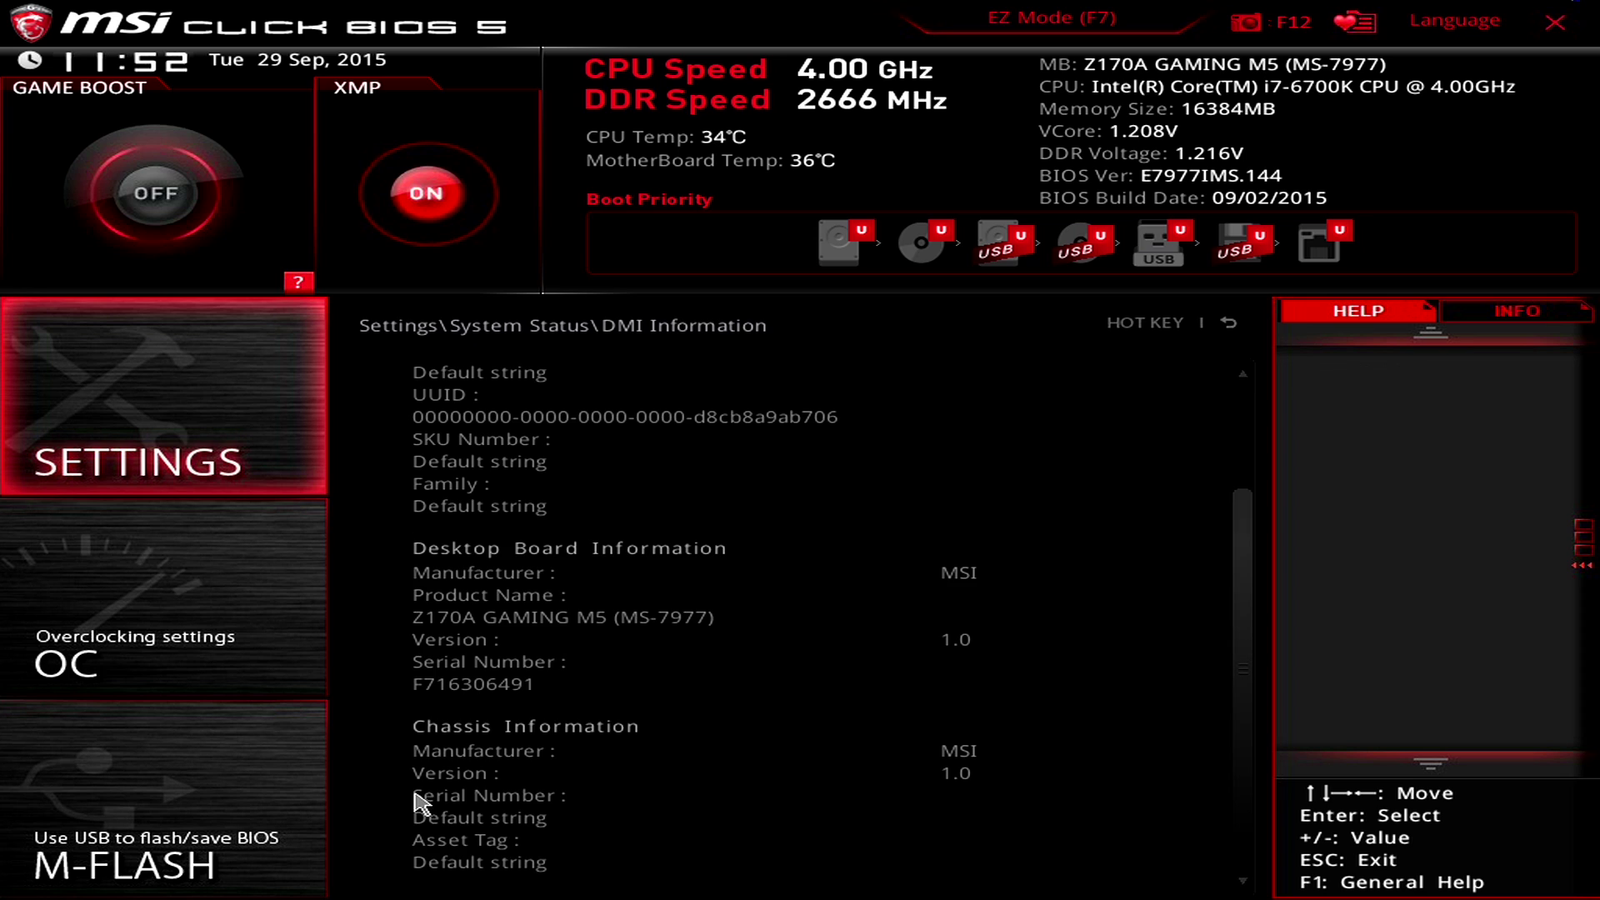
Inspect the advanced PCI Subsystem Settings, including the PEG0 Max Link Speed options, without changing anything
click(239, 461)
click(489, 394)
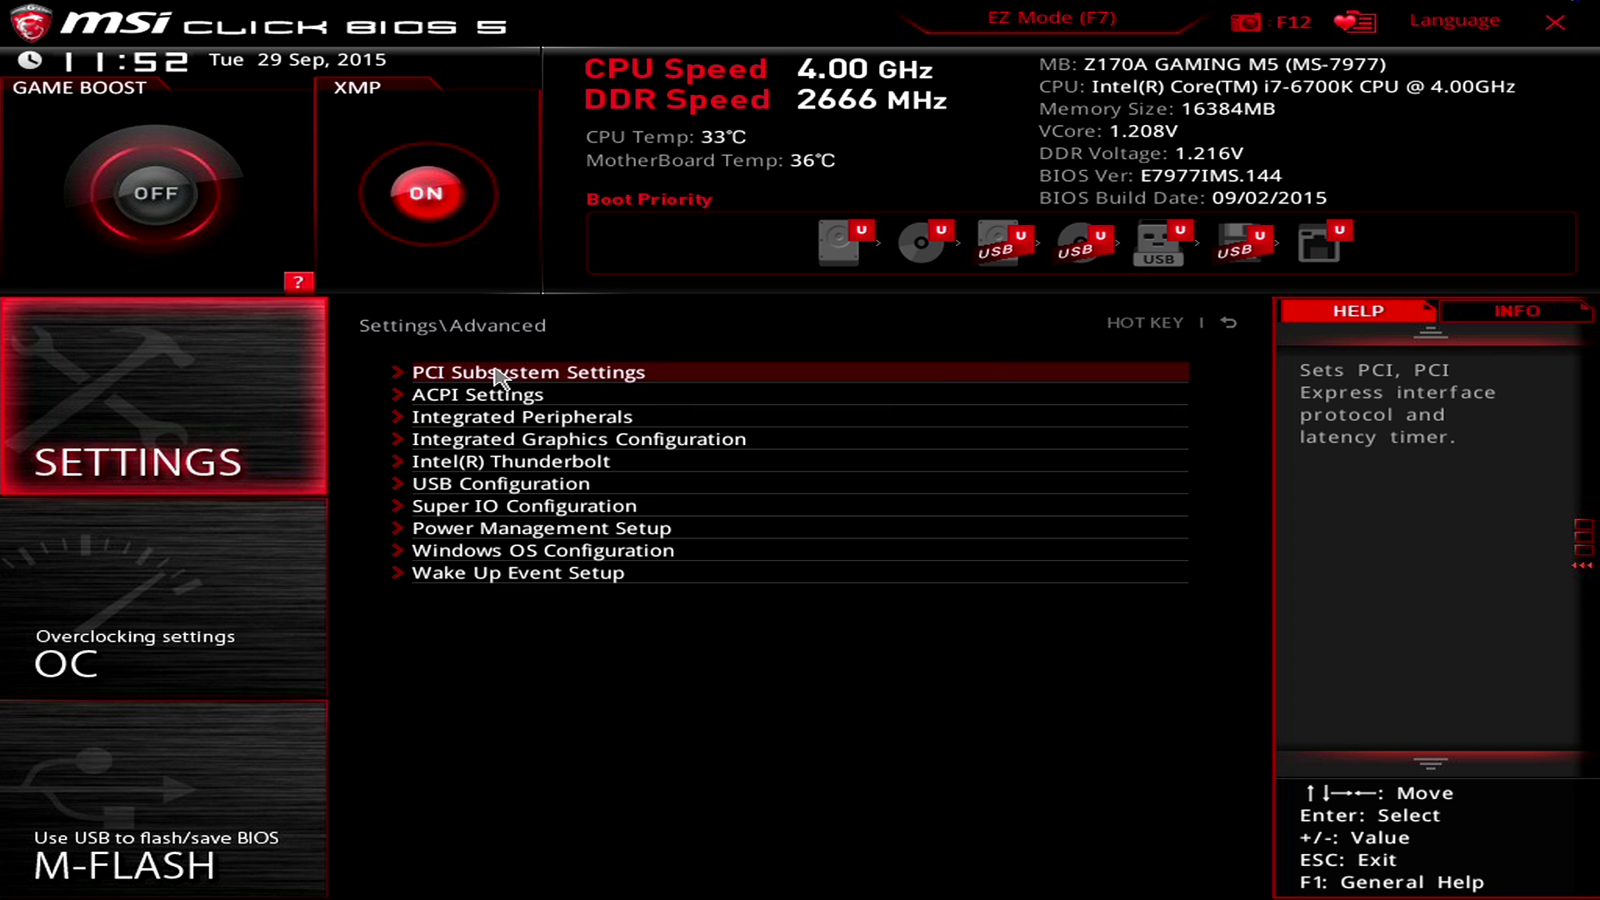
click(500, 372)
click(687, 379)
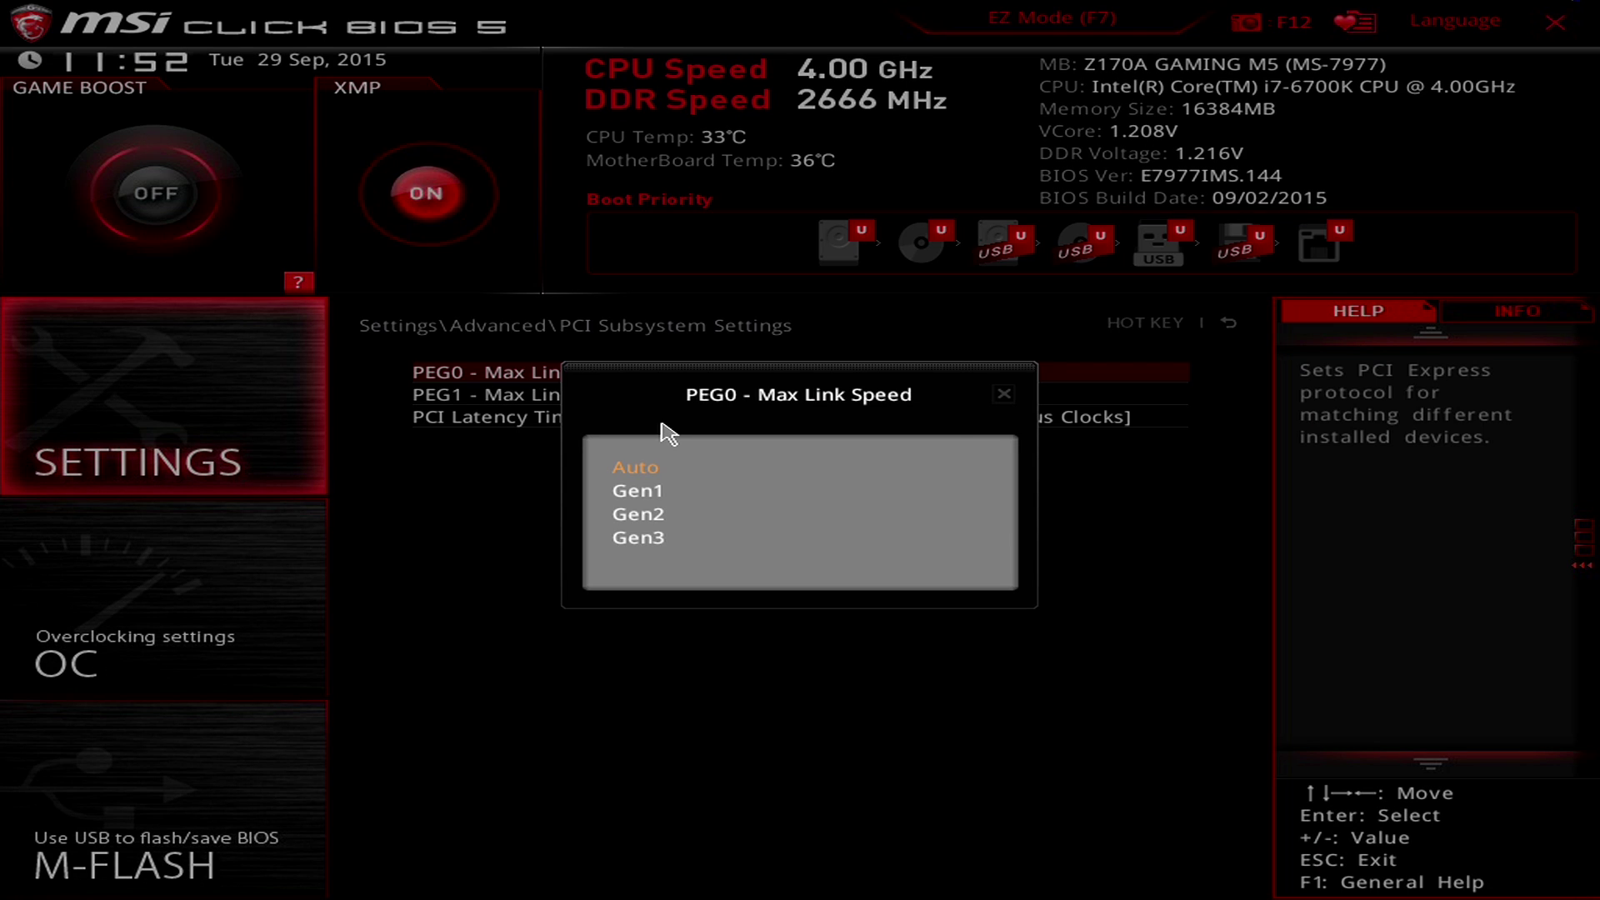
click(1006, 398)
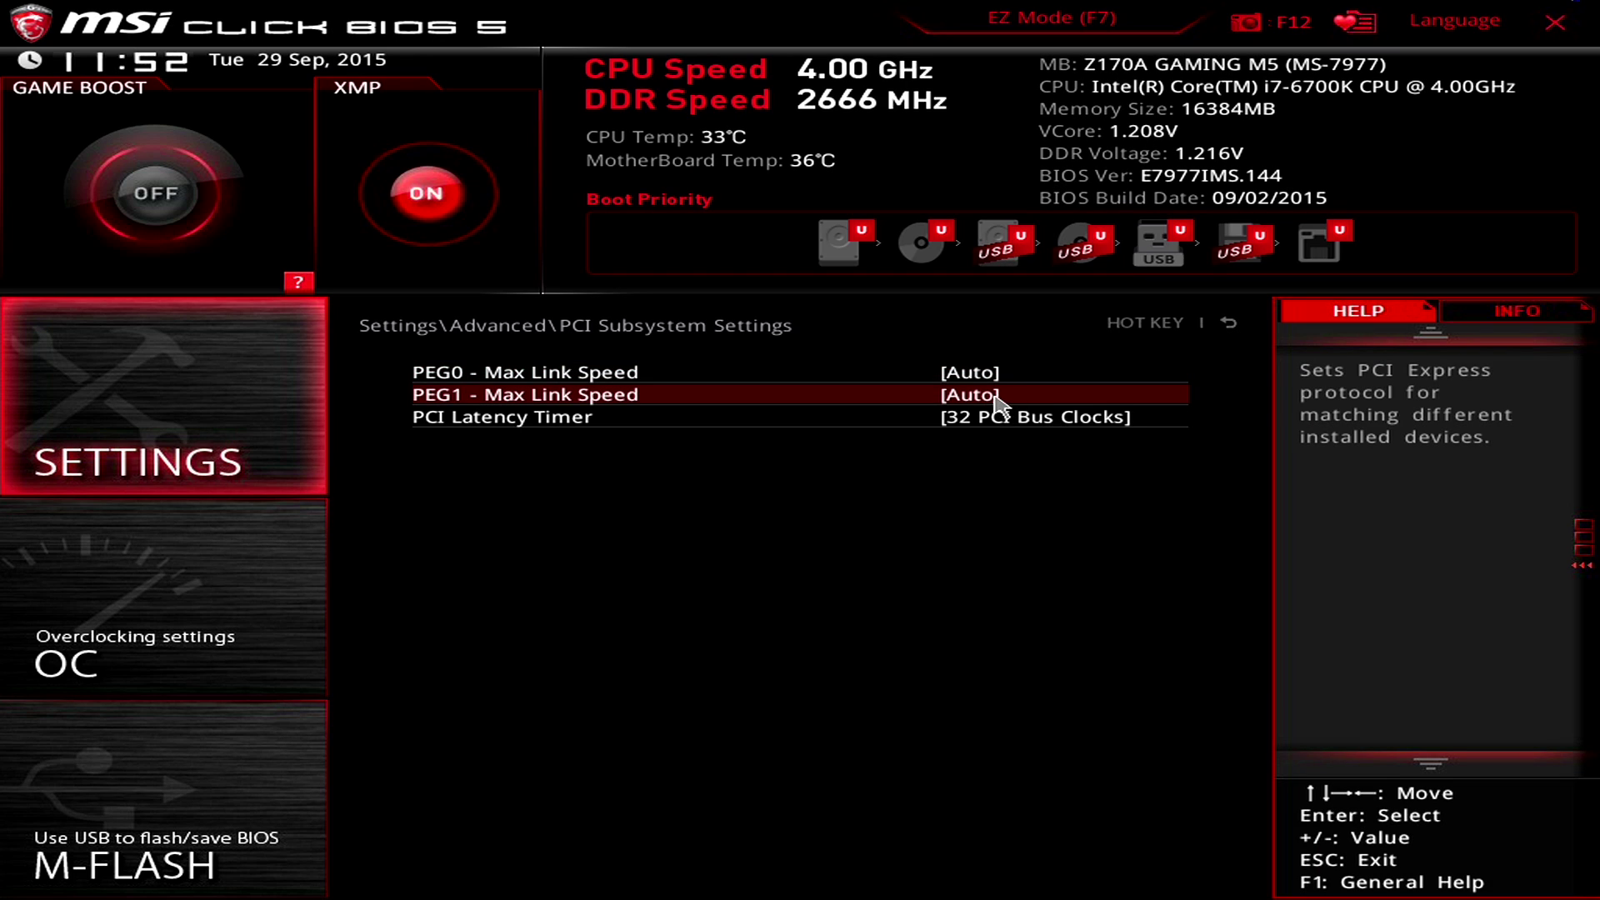
click(762, 426)
click(978, 349)
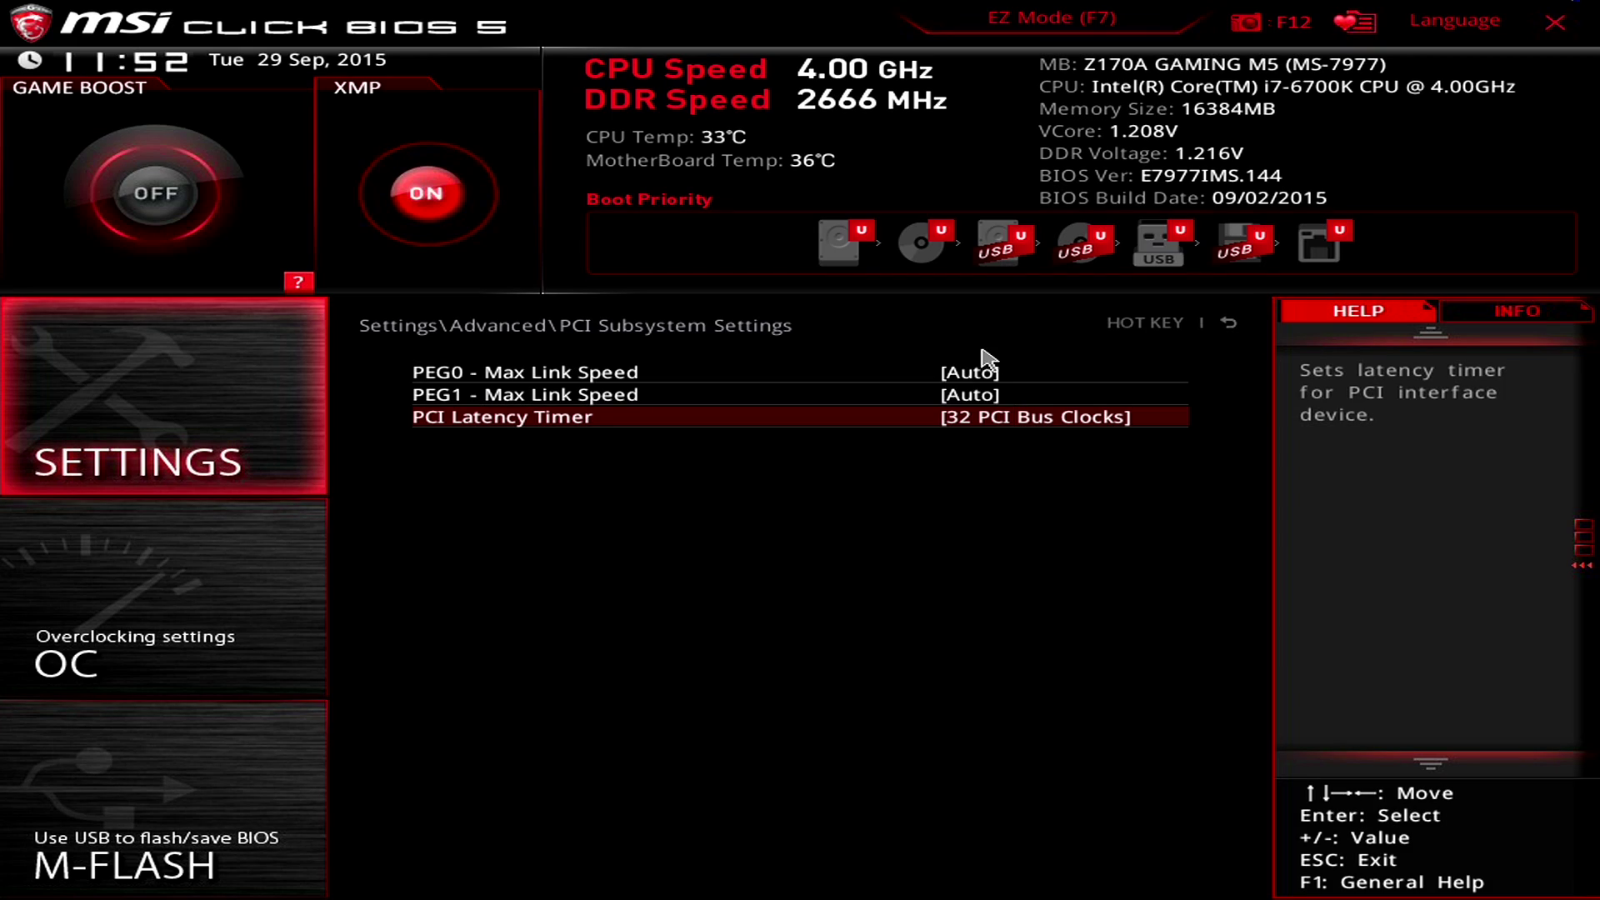
click(916, 398)
click(1007, 393)
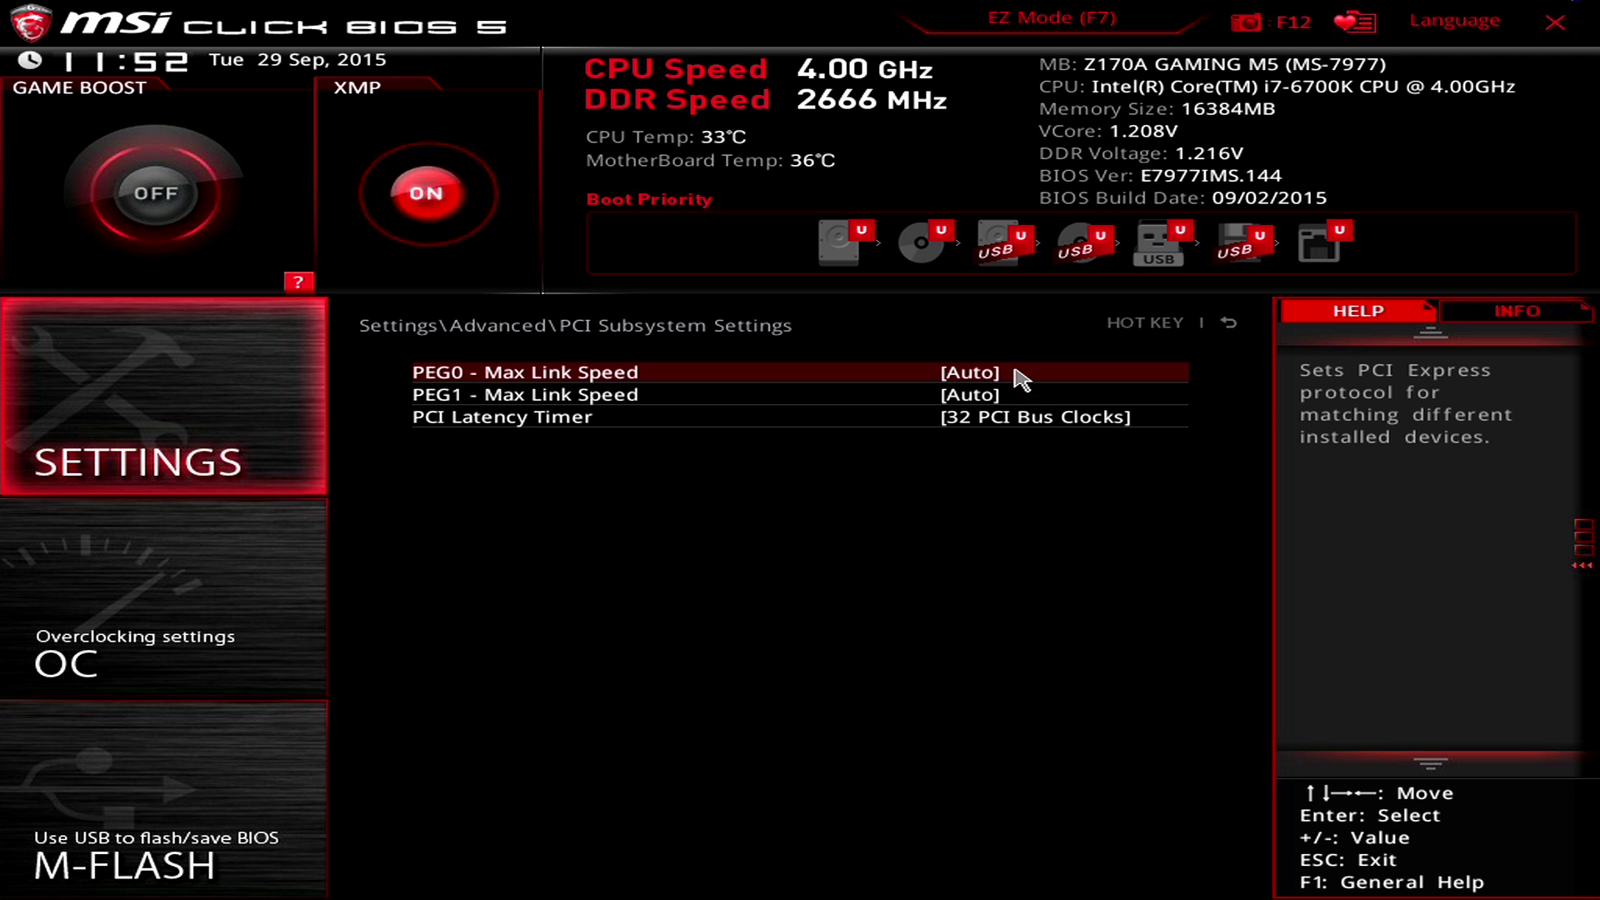
click(1228, 323)
View the advanced ACPI Settings and Integrated Peripherals pages
click(1062, 399)
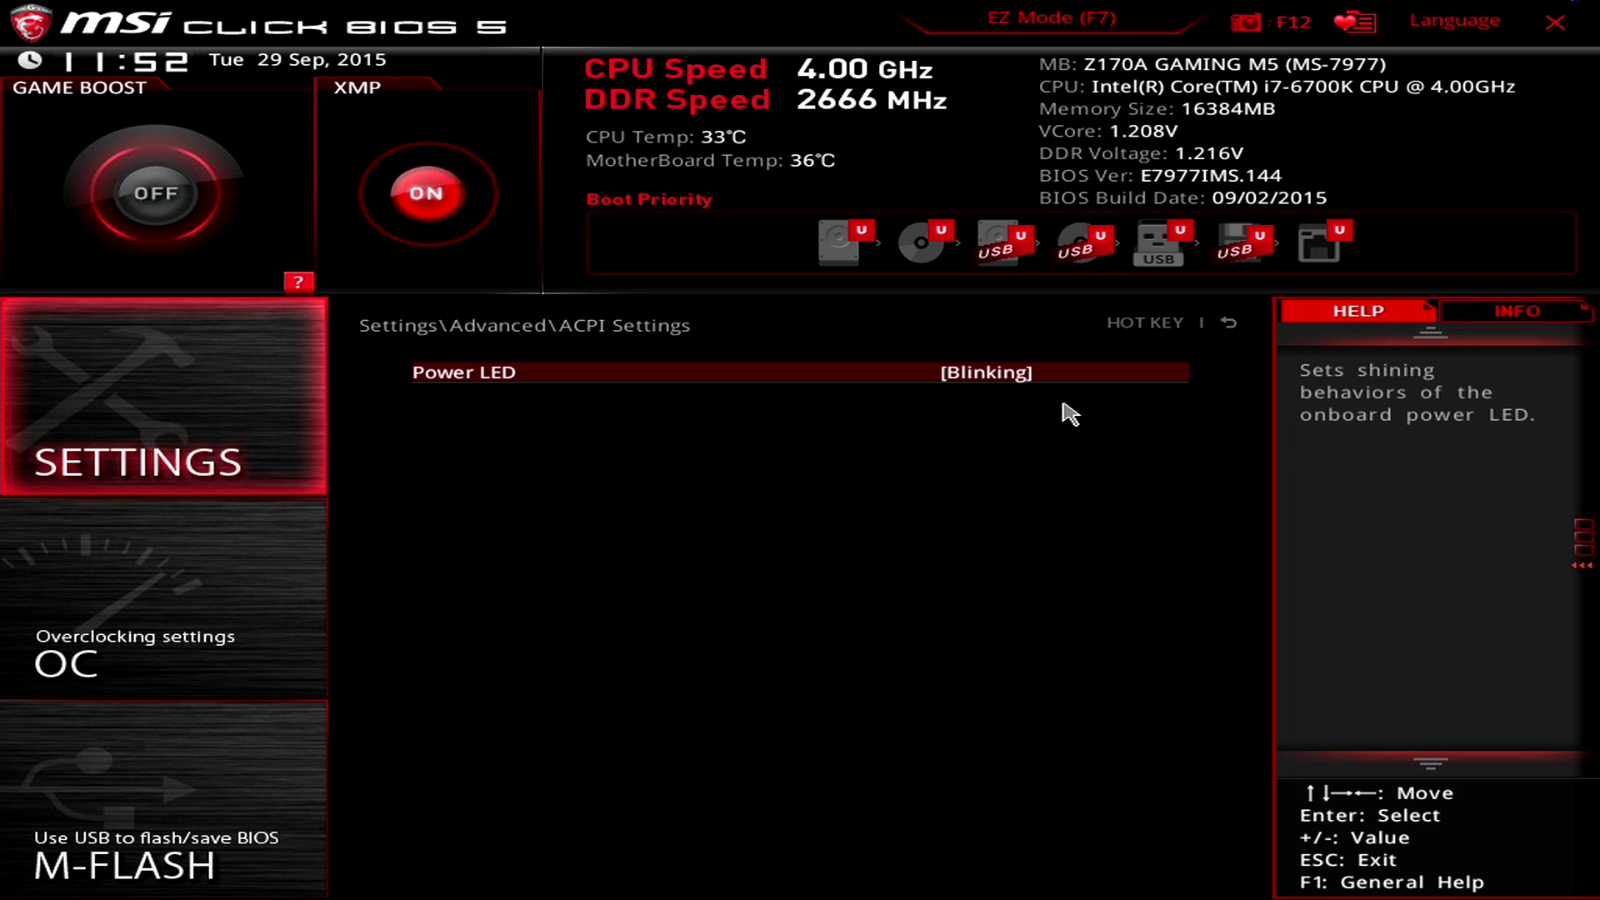
click(1228, 324)
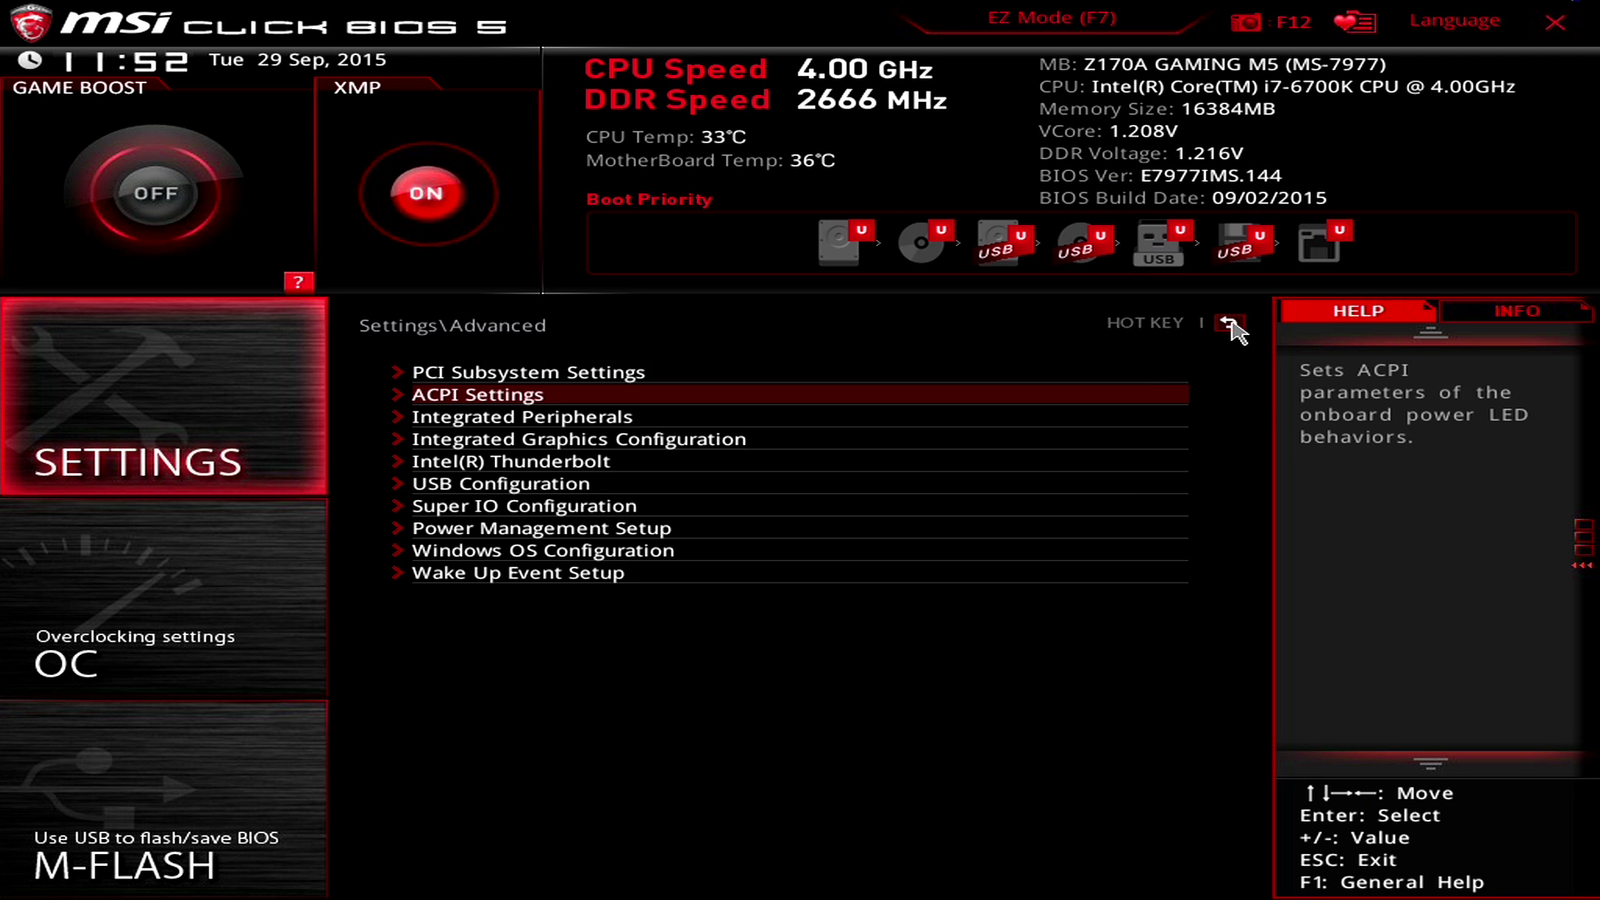
click(1037, 415)
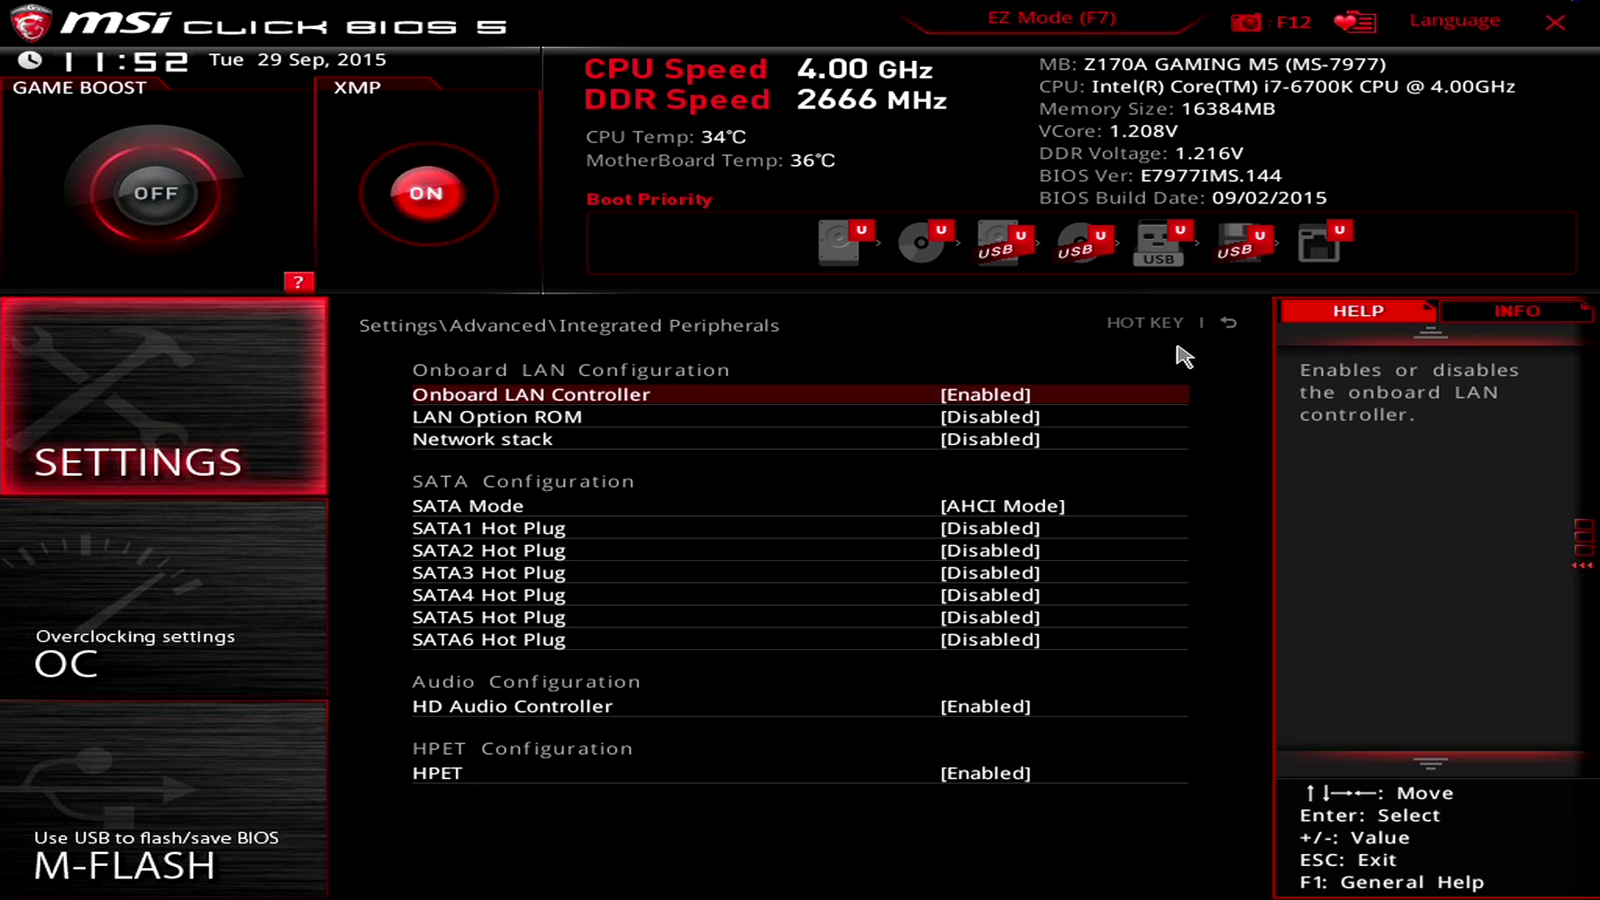
click(1228, 324)
View the advanced Integrated Graphics Configuration and Intel(R) Thunderbolt pages
click(1030, 442)
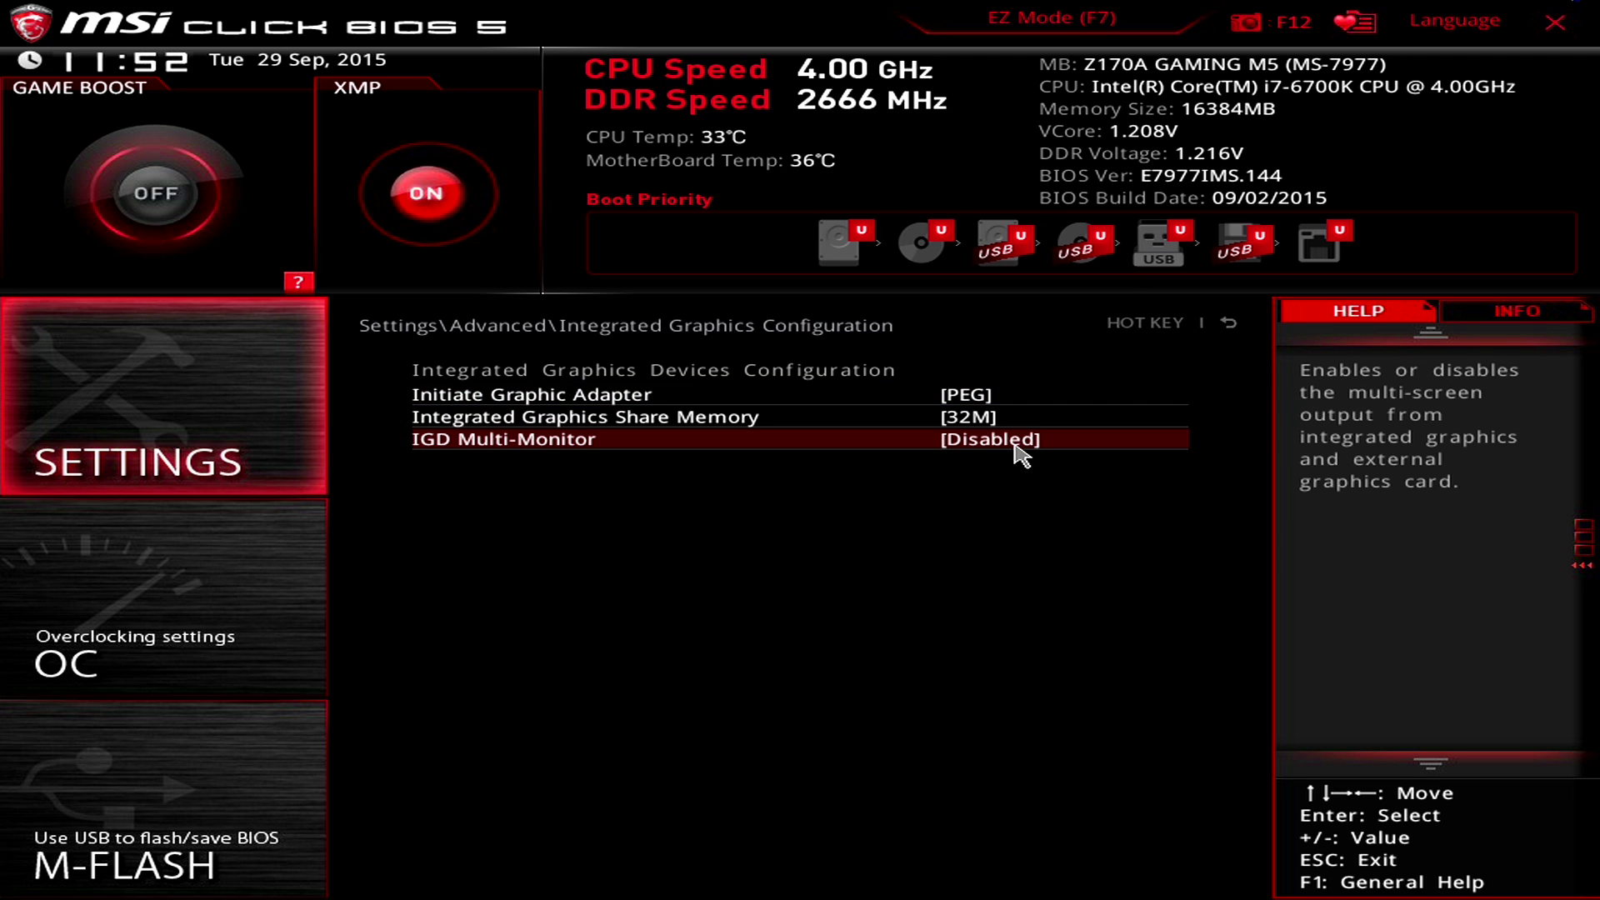
click(1228, 323)
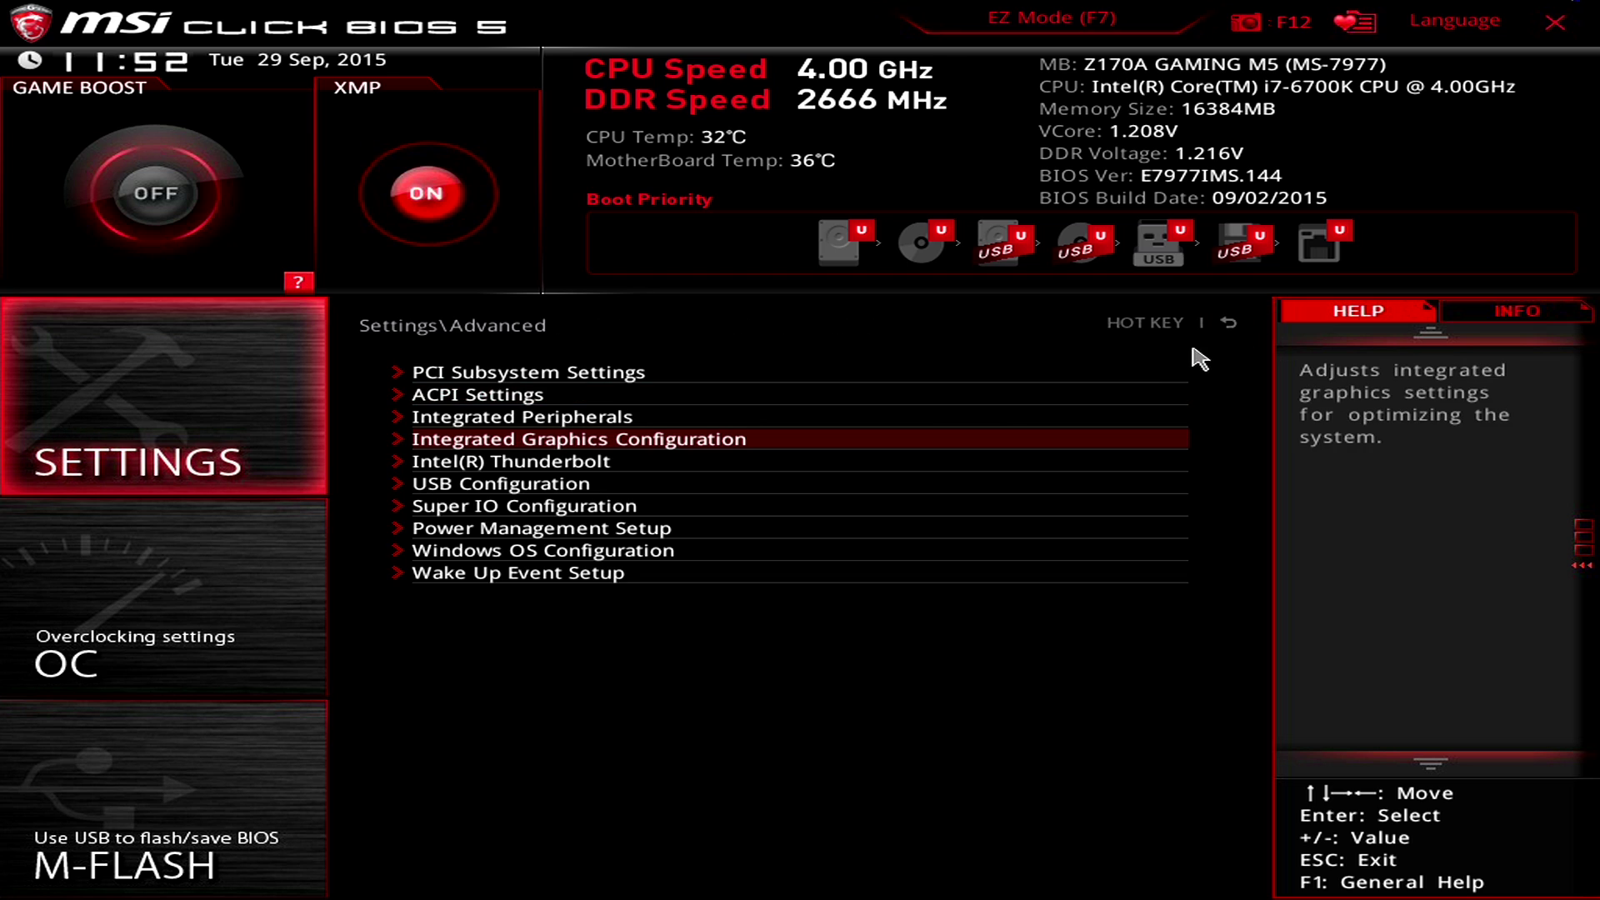
click(1076, 467)
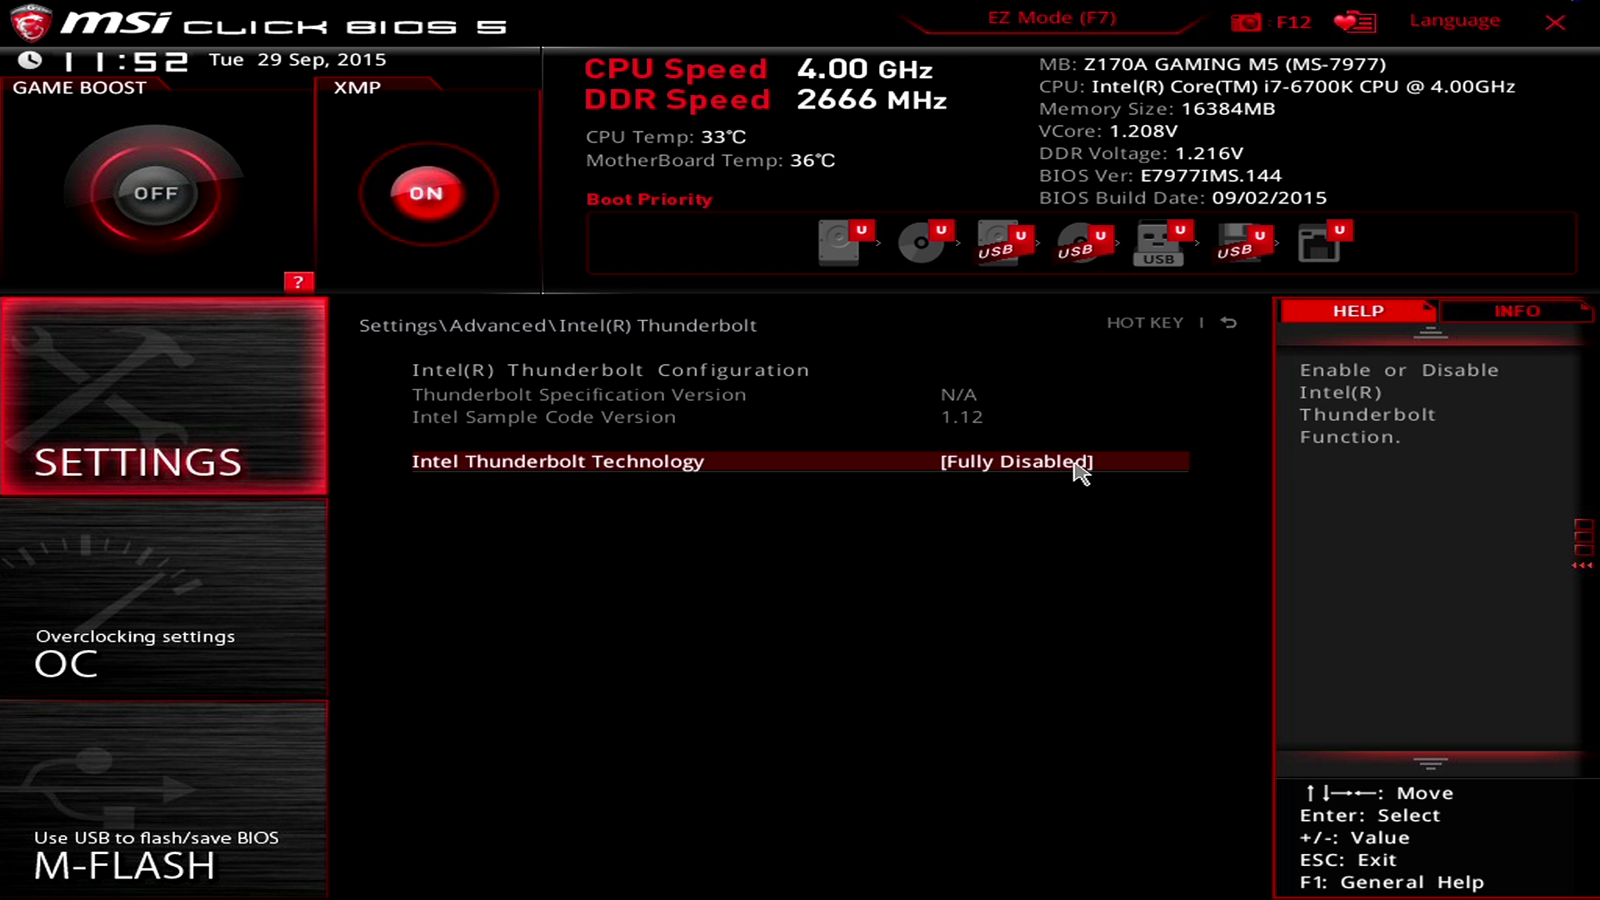
click(1228, 323)
Review the USB Configuration page and the Serial(COM) Port 0 Configuration under Super IO Configuration
click(954, 496)
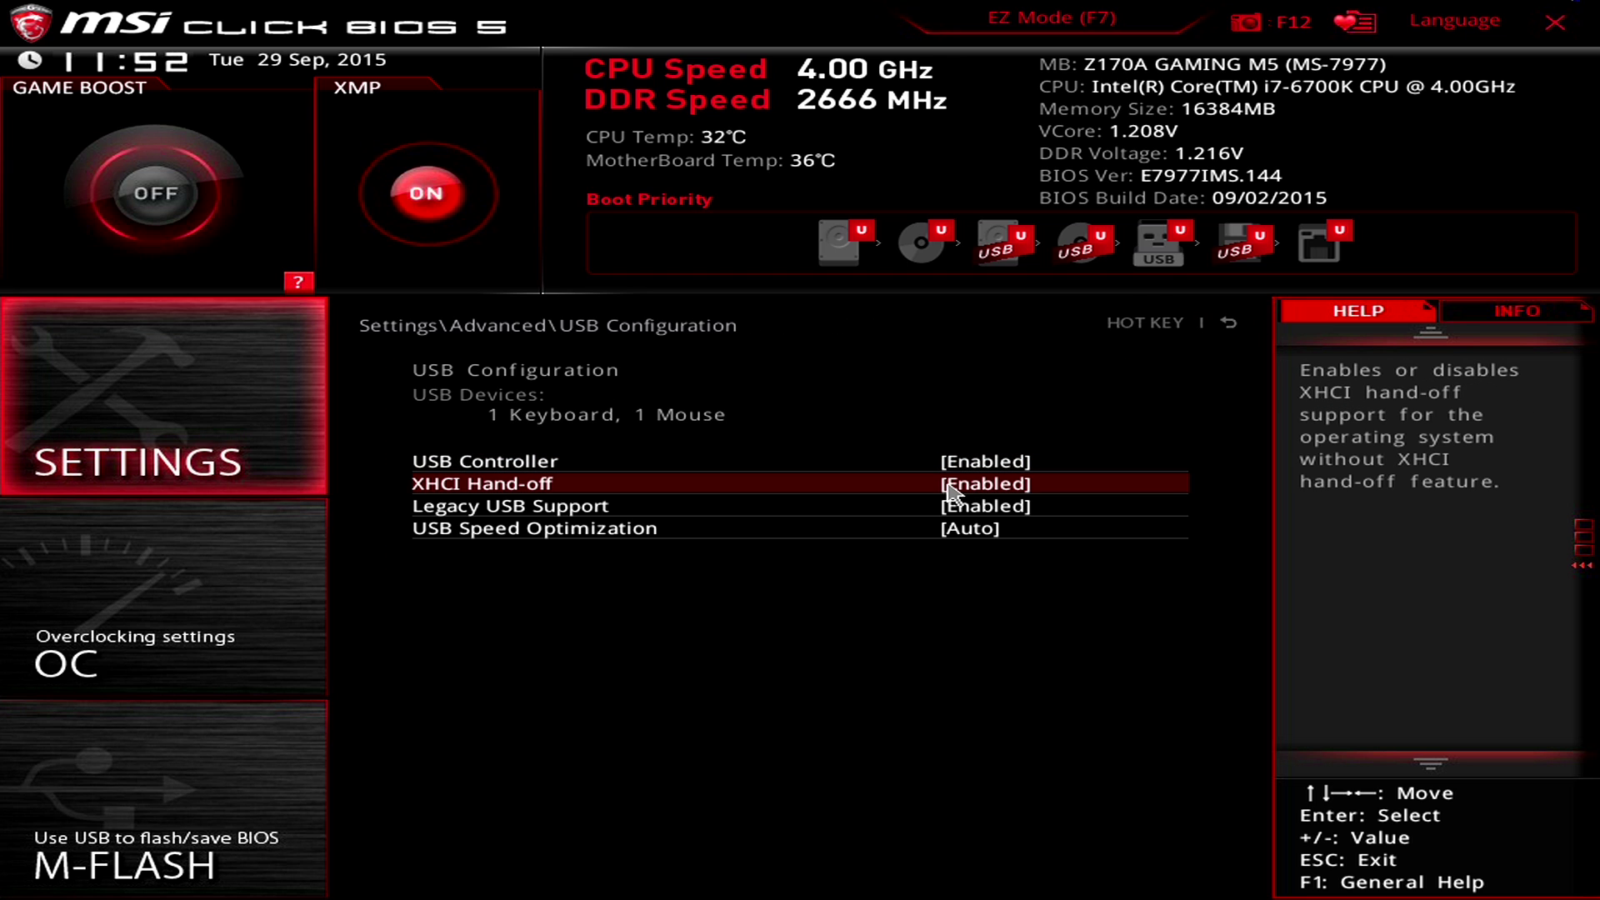
click(1228, 323)
click(1033, 510)
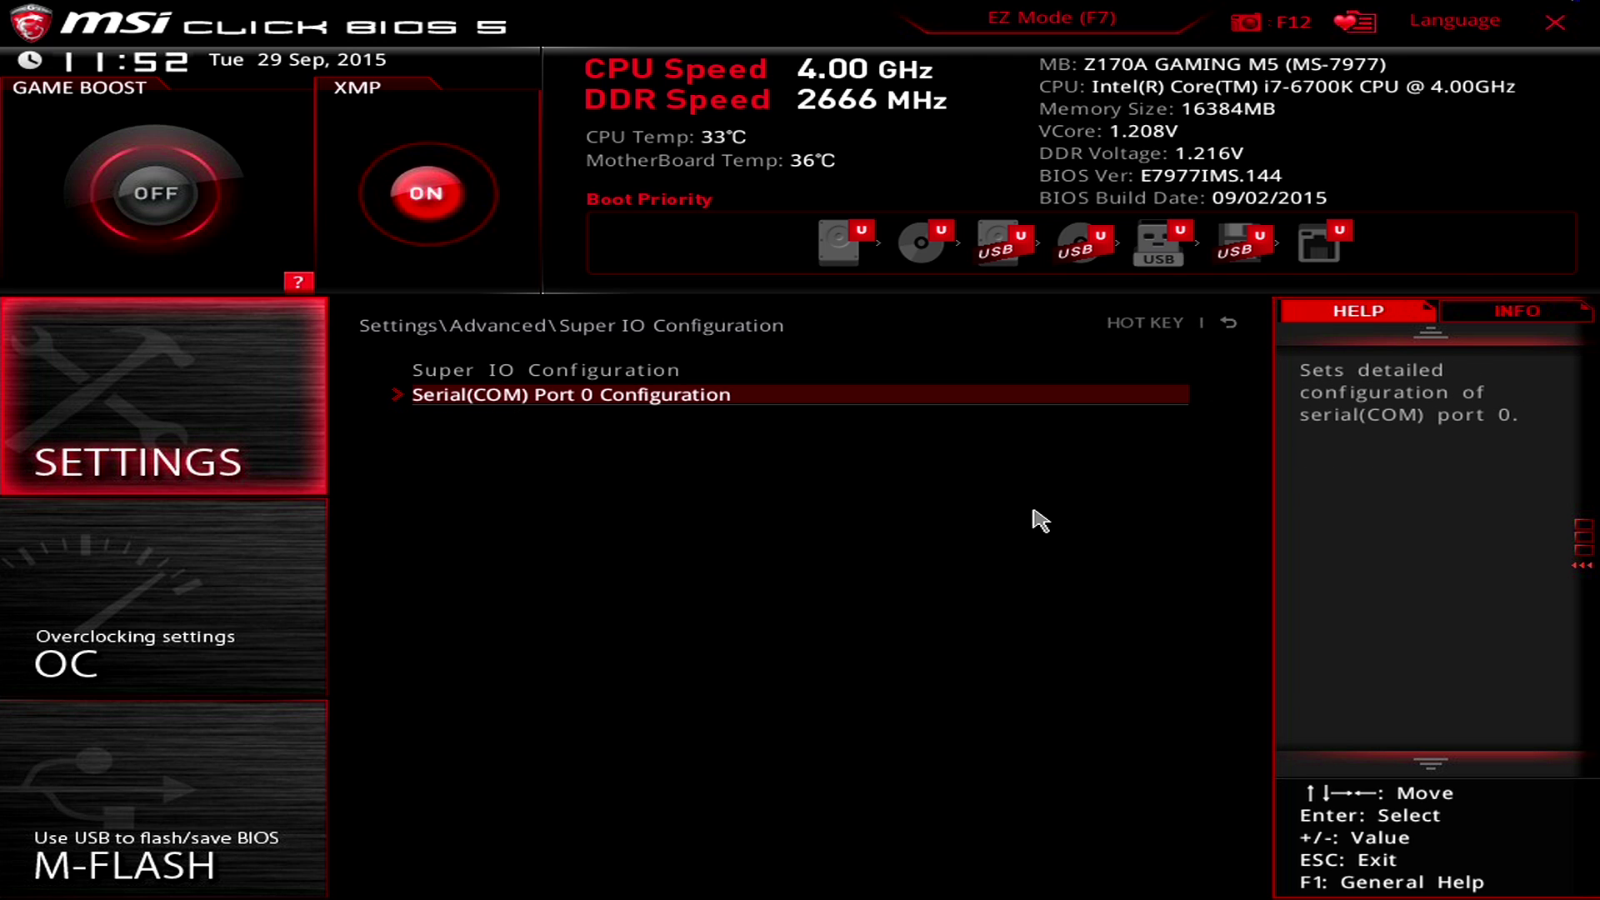
click(979, 400)
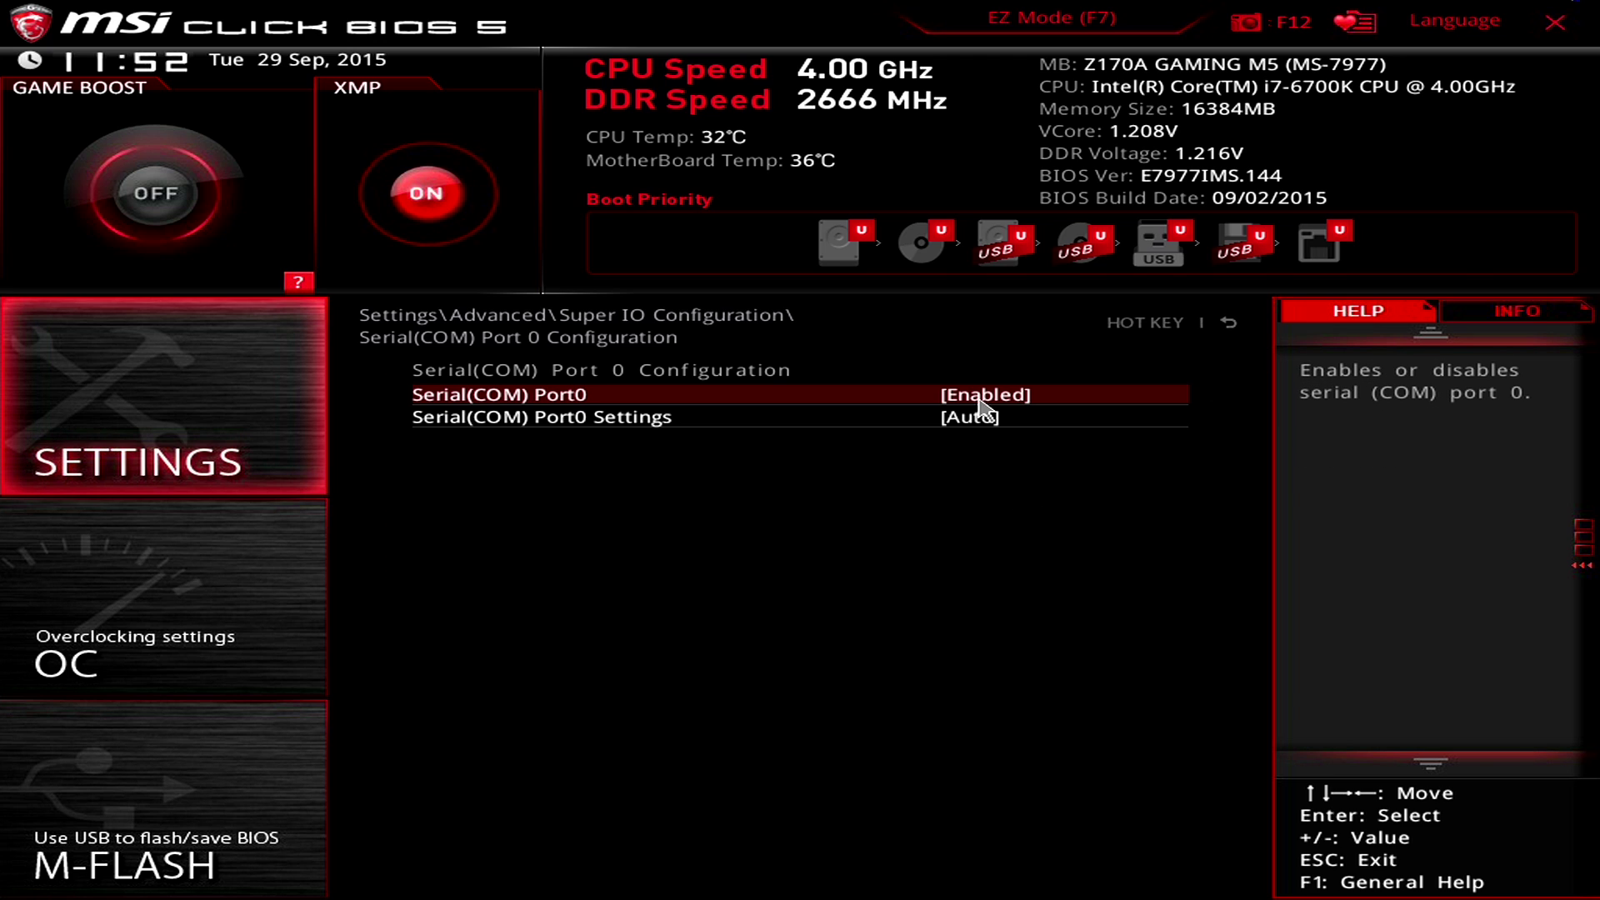
click(1223, 323)
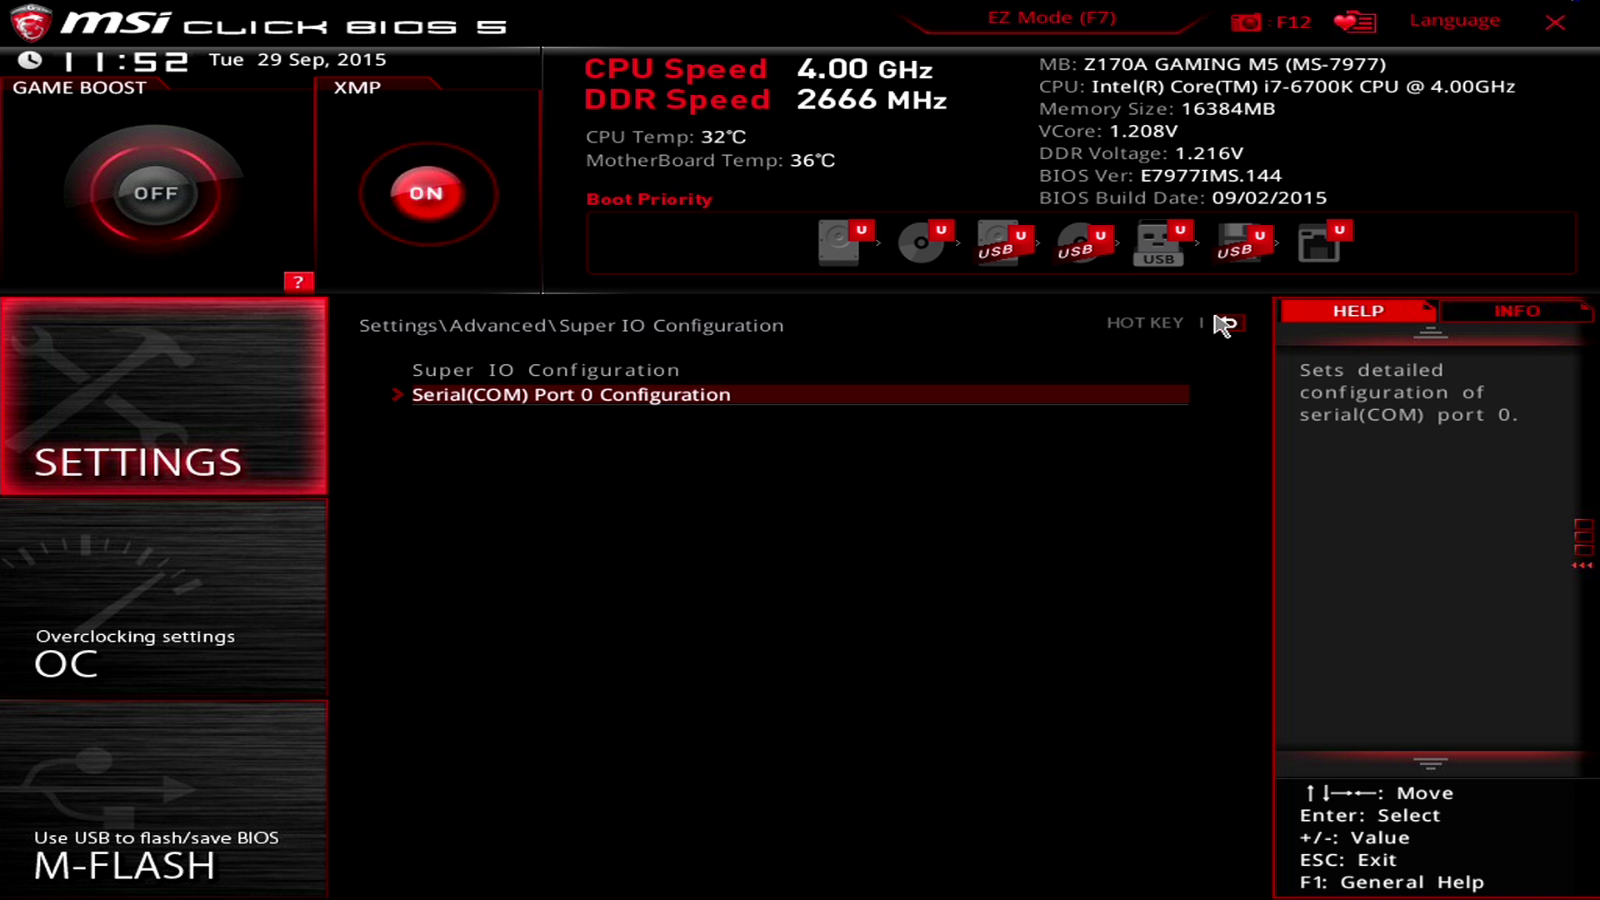
click(1223, 323)
View the Power Management Setup page and open the Windows OS Configuration
click(966, 536)
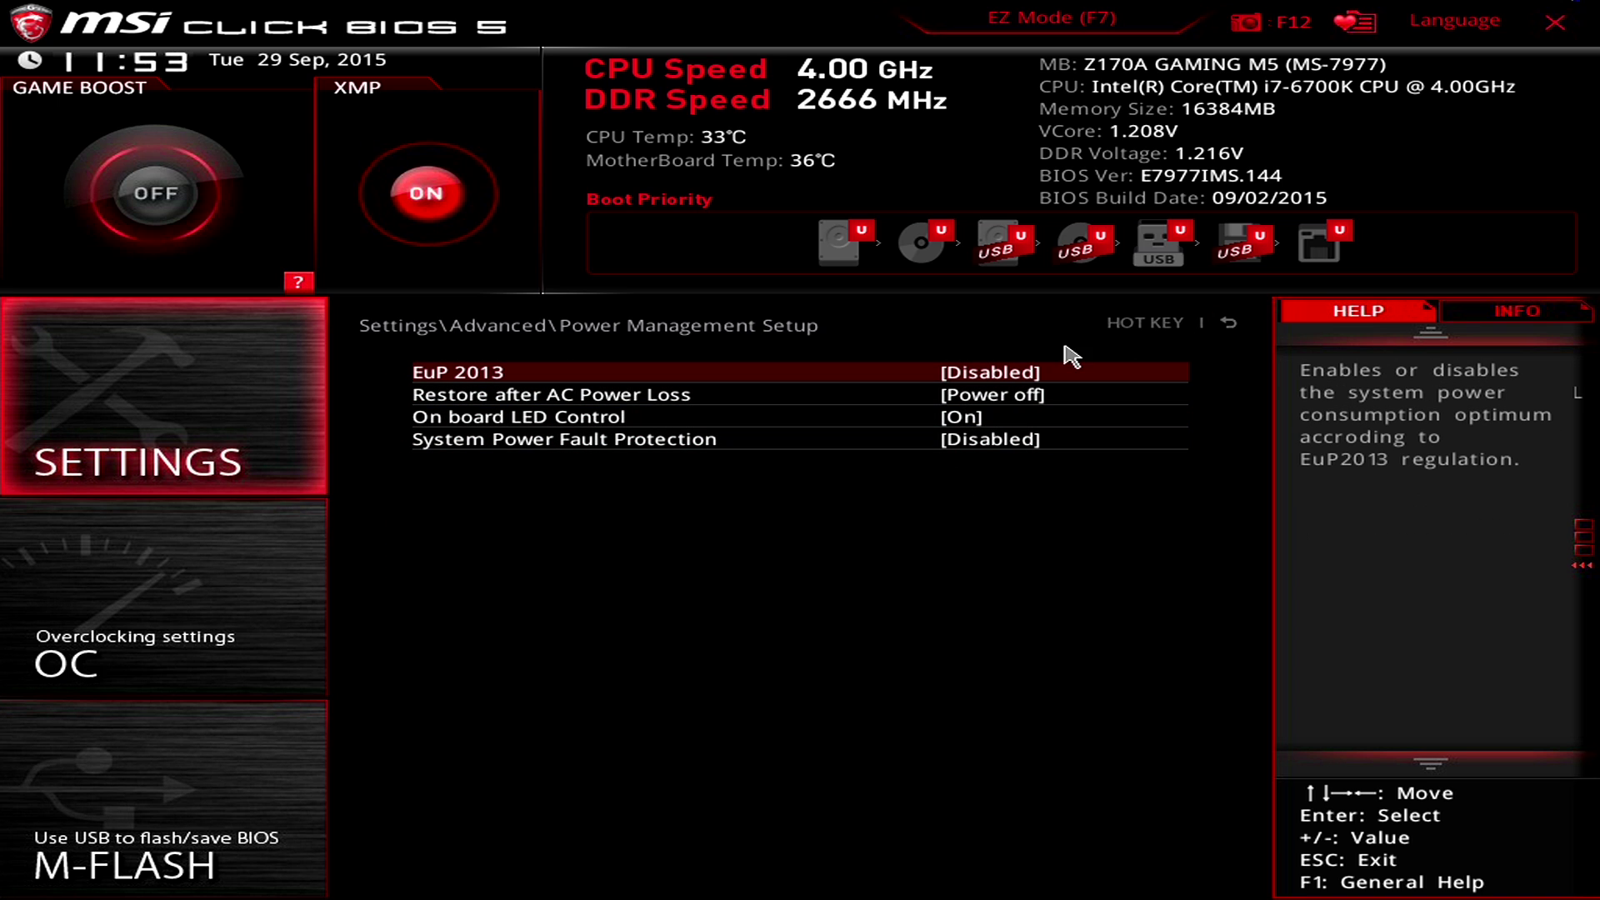
click(1228, 322)
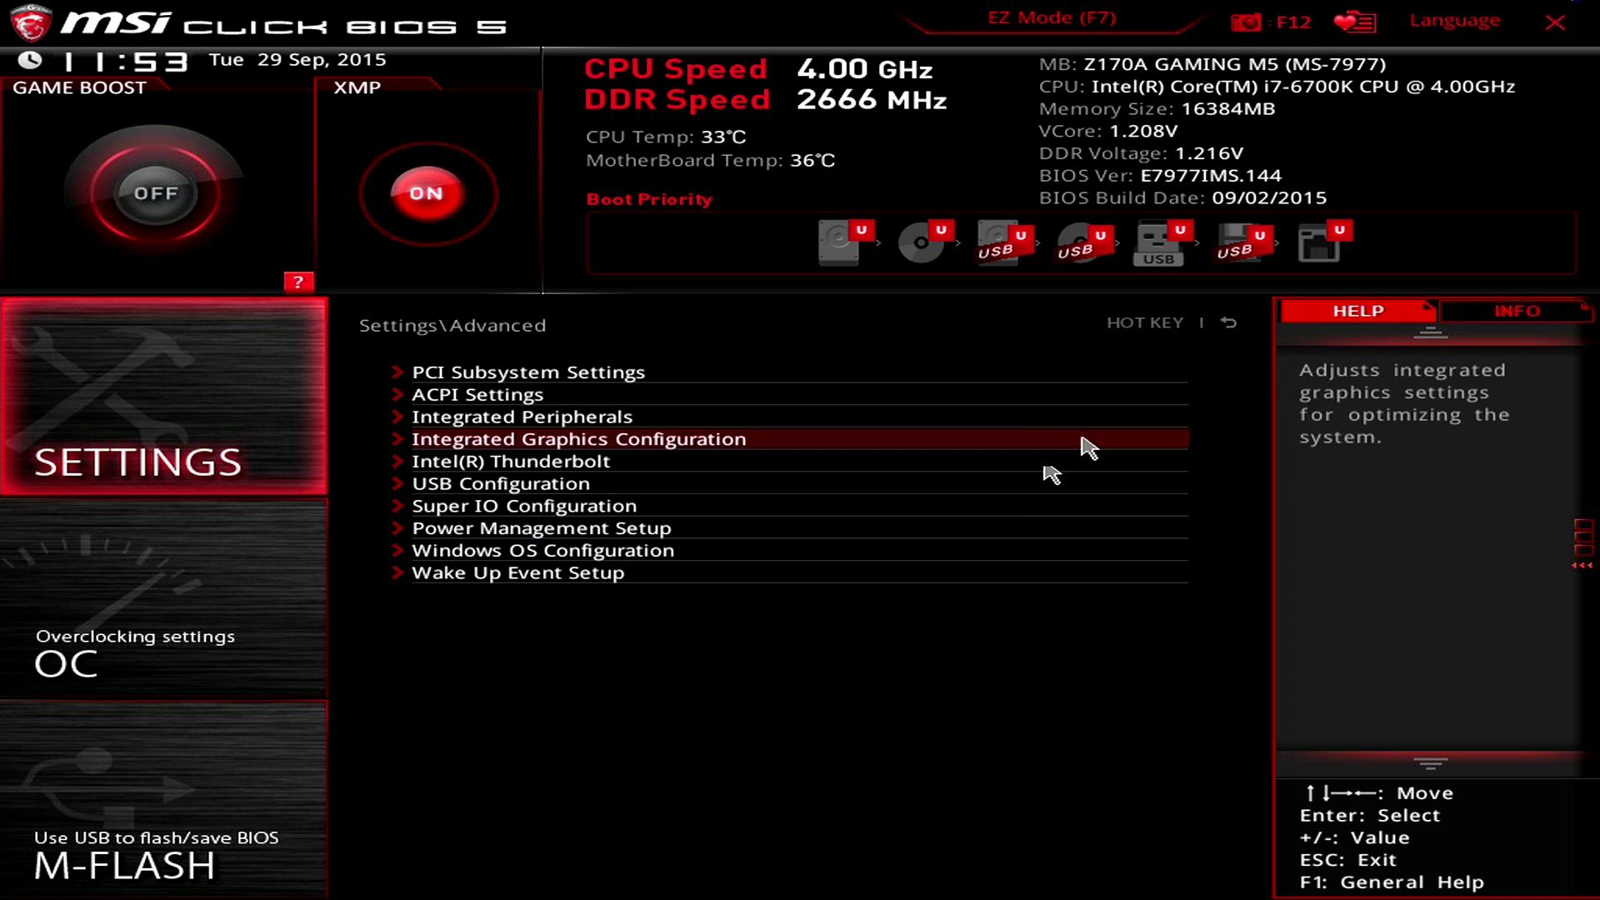
click(993, 549)
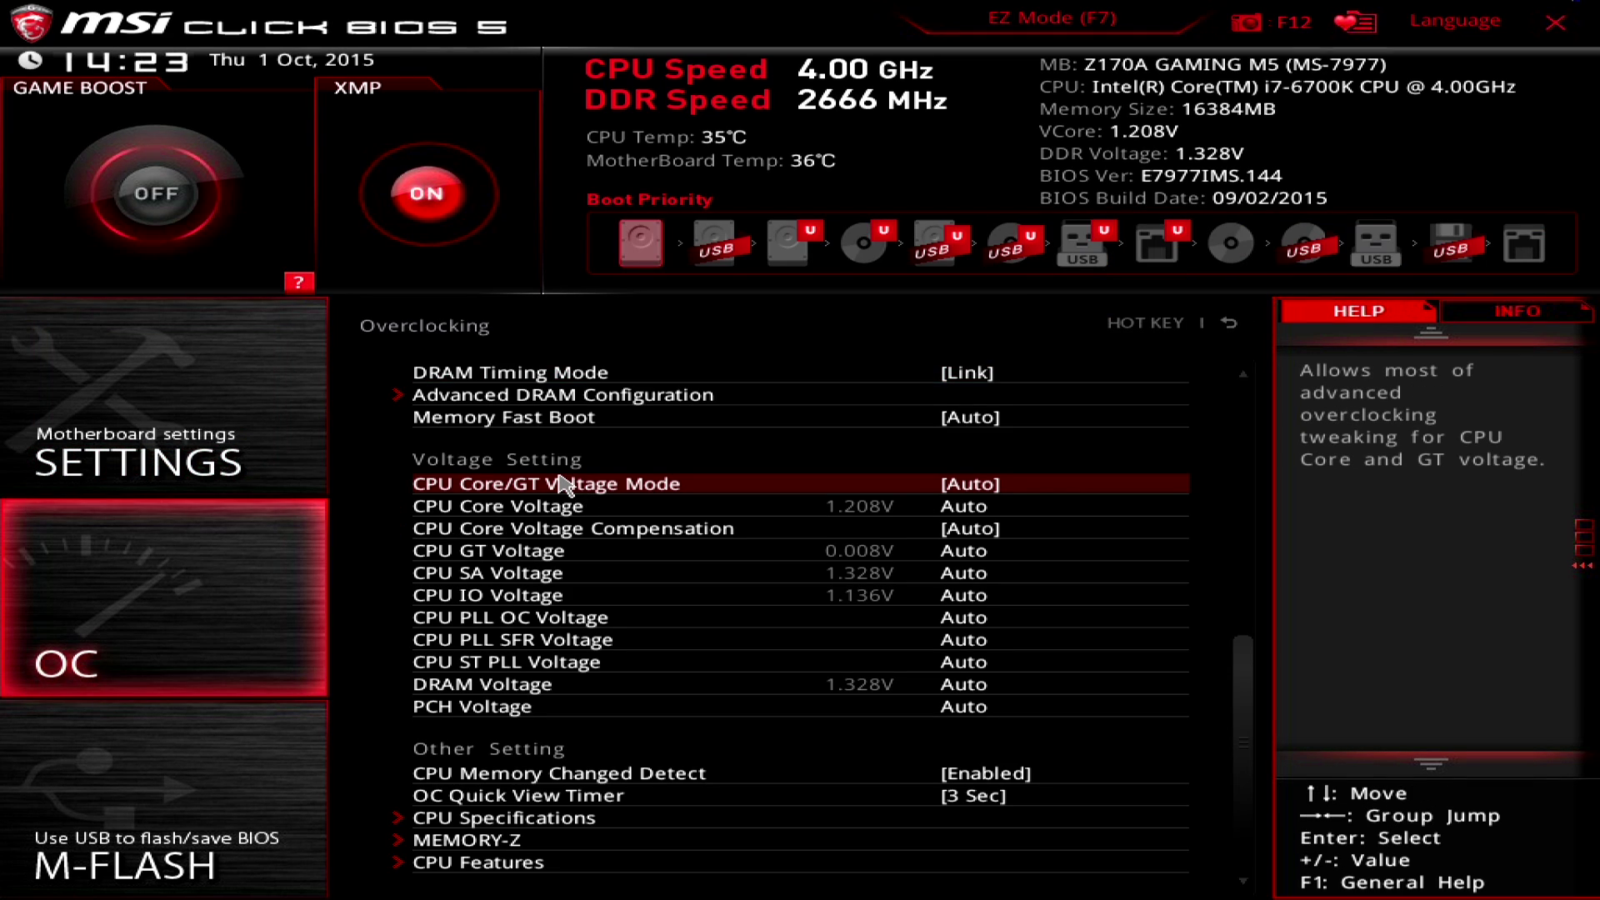
Look through the Overclocking page's CPU, base clock, DRAM, voltage and other settings
scroll(560, 483, up, 5)
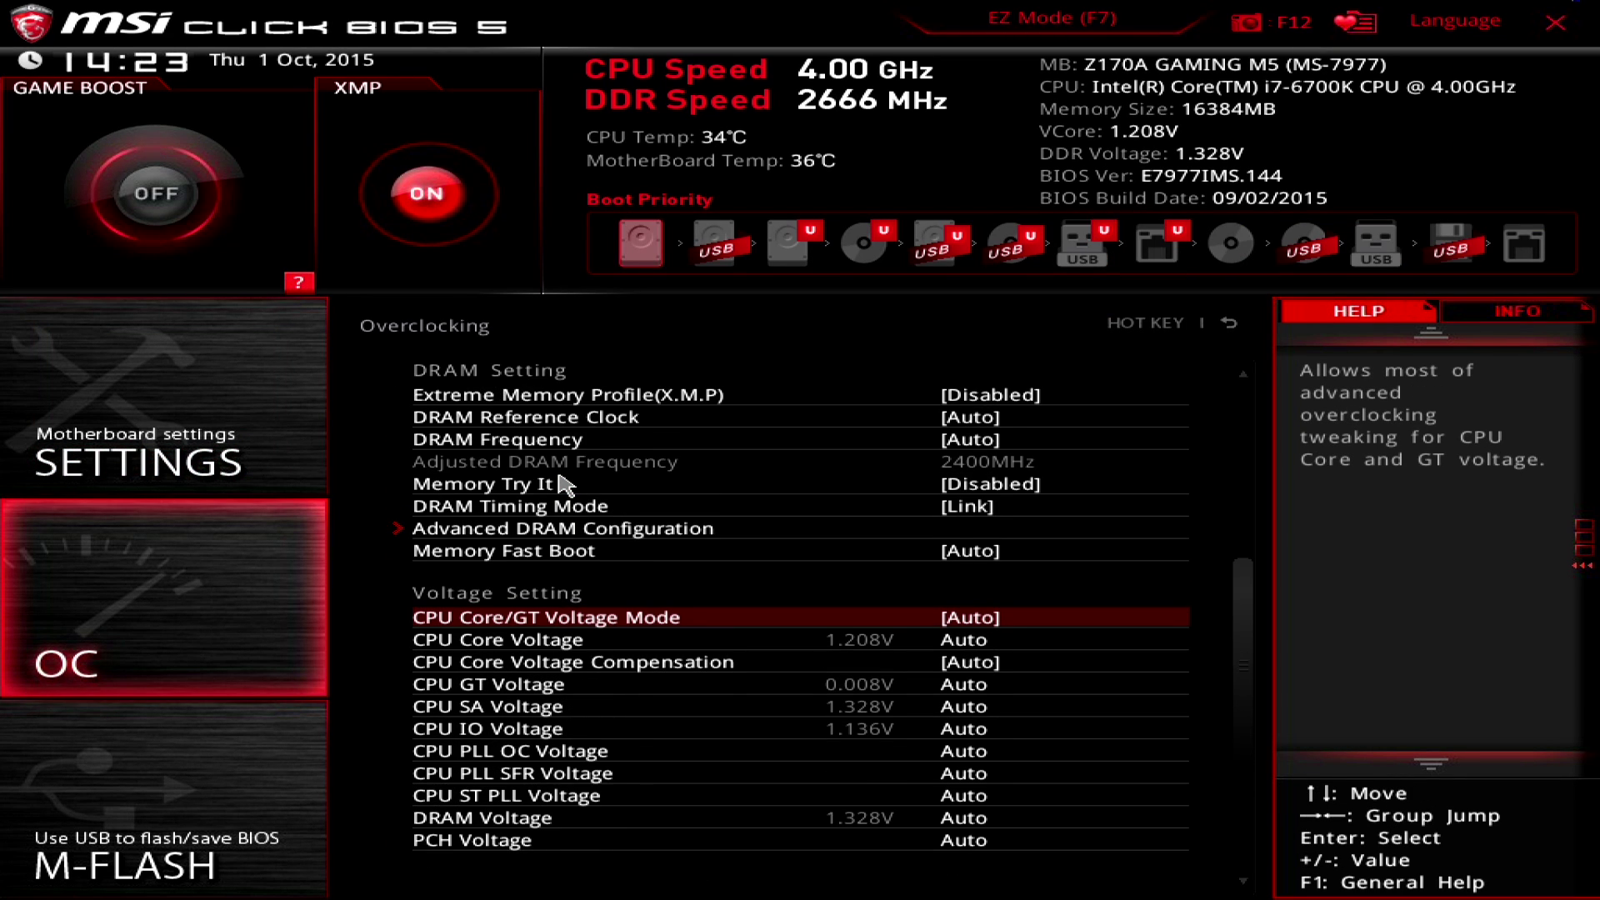
scroll(564, 484, up, 5)
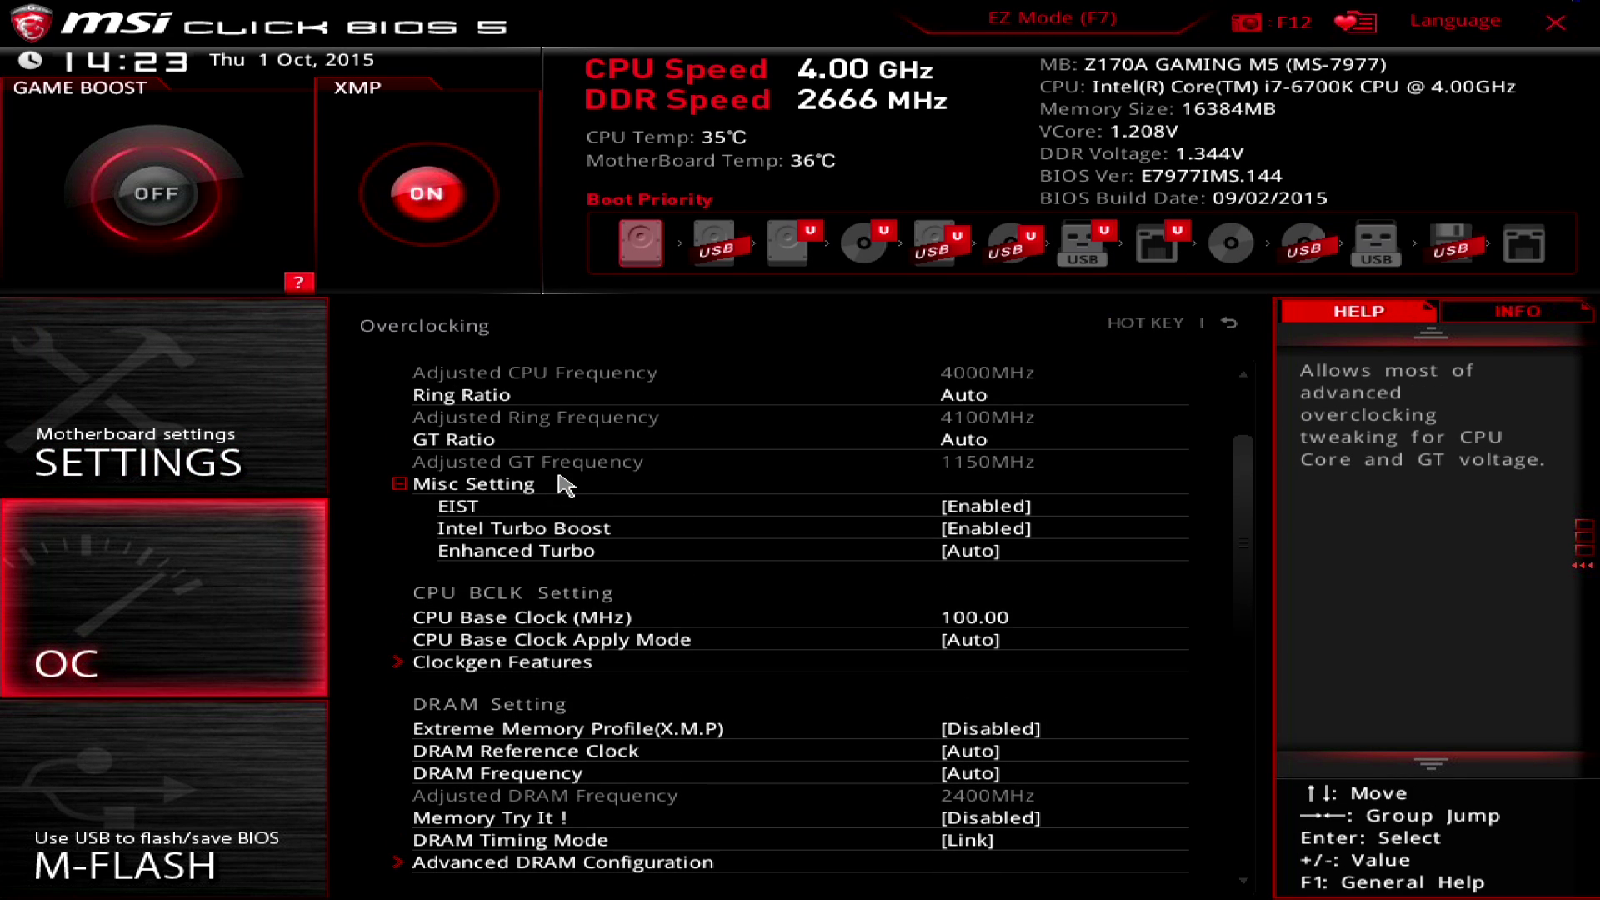
scroll(564, 484, up, 2)
scroll(560, 477, up, 1)
click(554, 472)
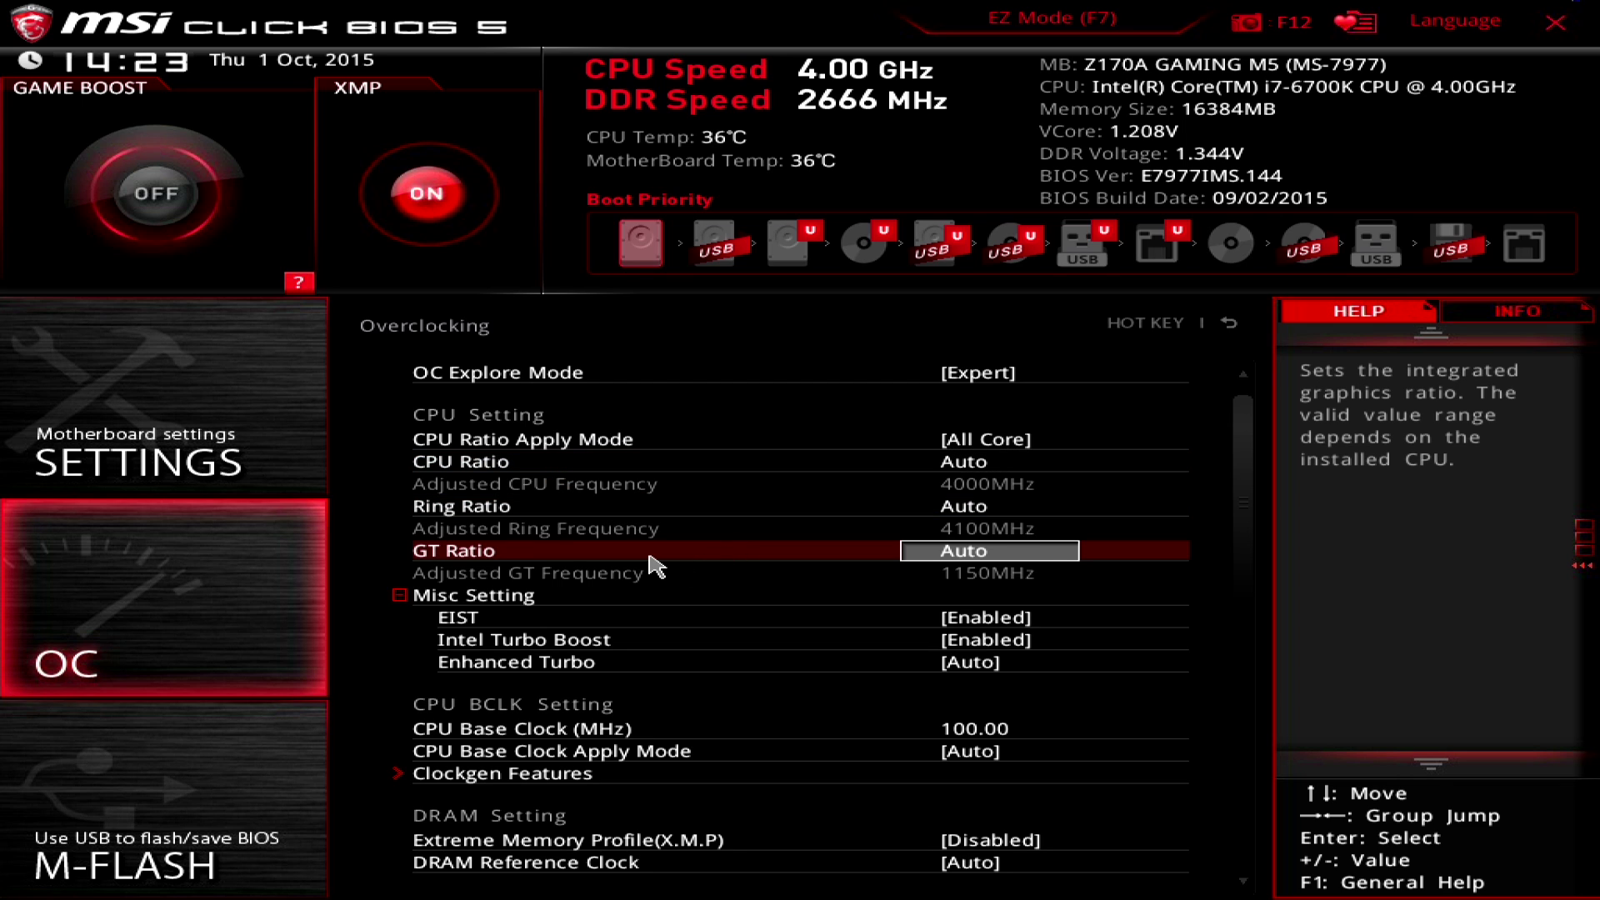
scroll(657, 567, down, 9)
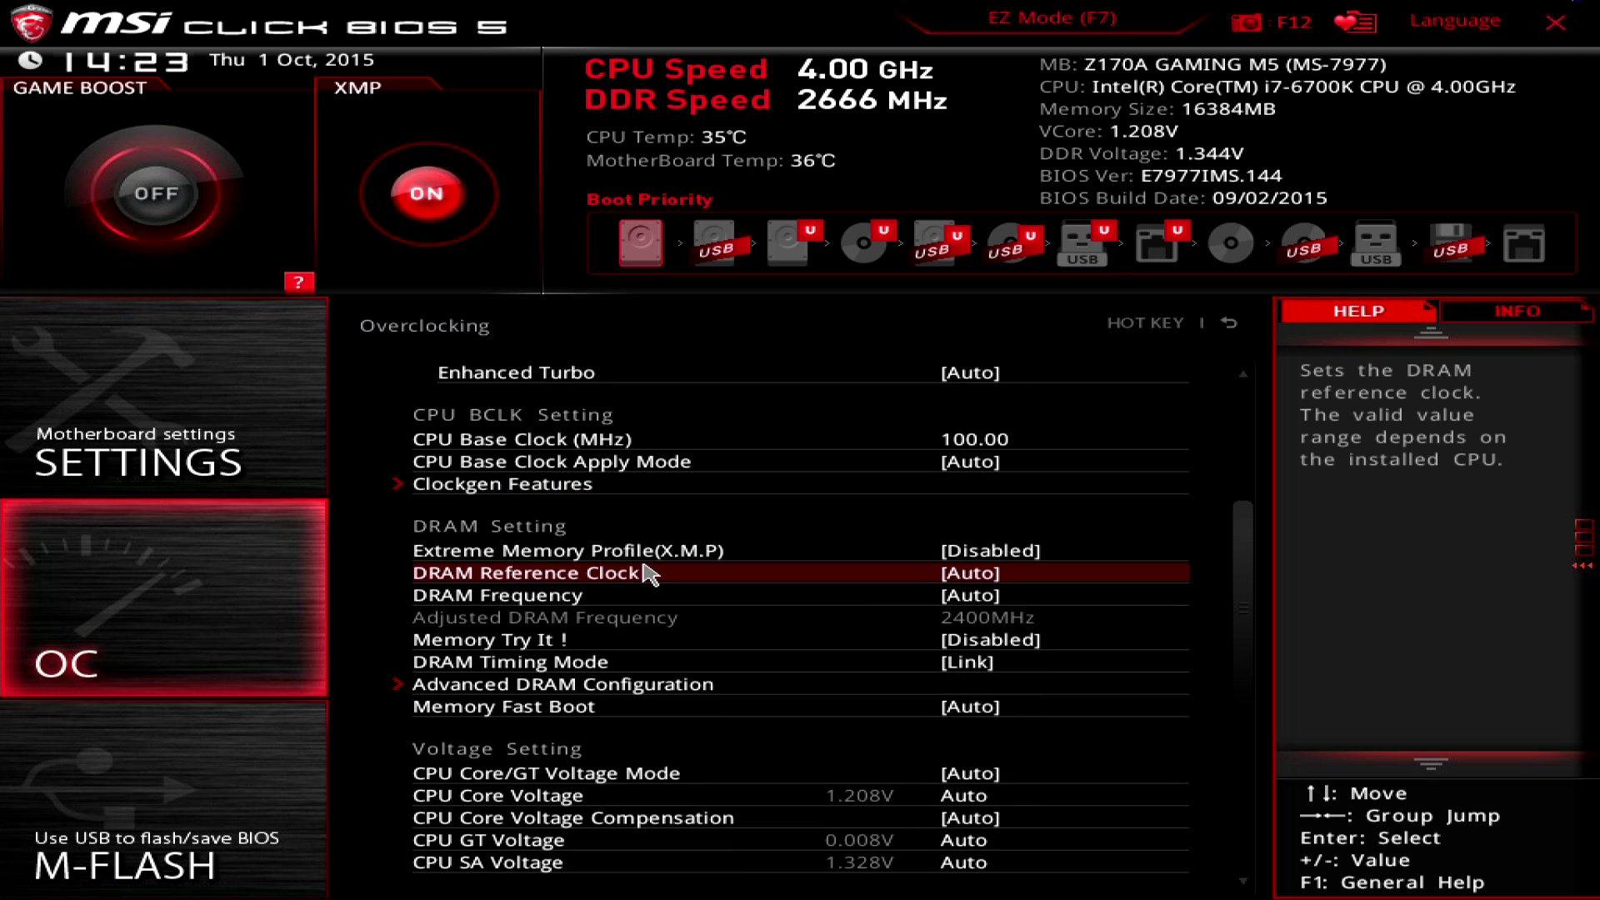
scroll(627, 578, down, 4)
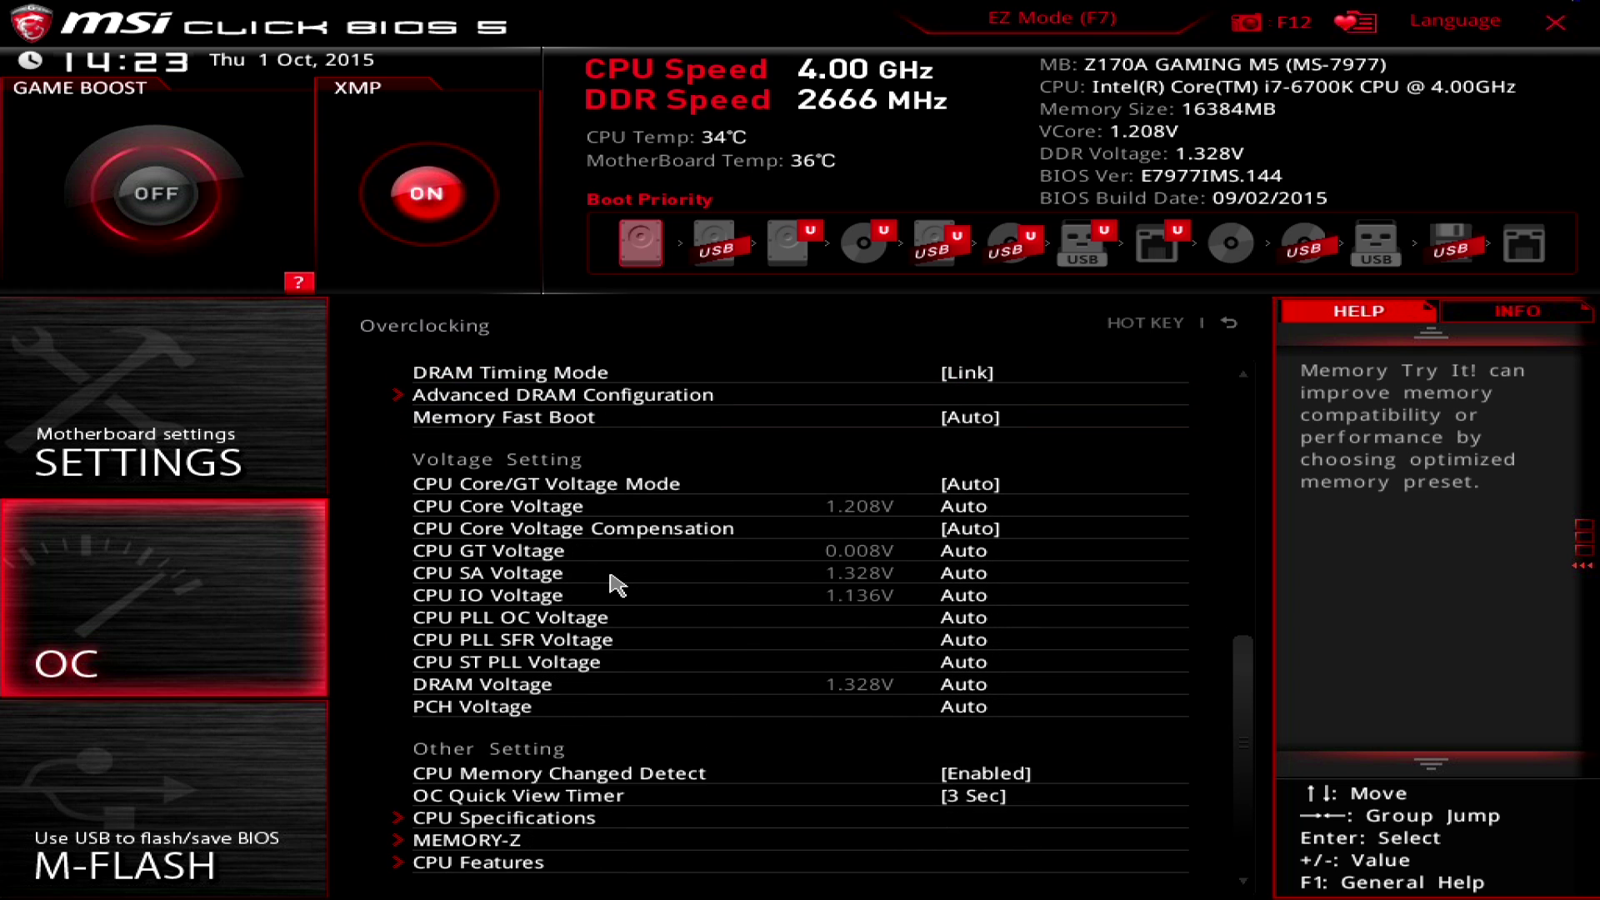
scroll(615, 583, up, 1)
scroll(614, 584, down, 1)
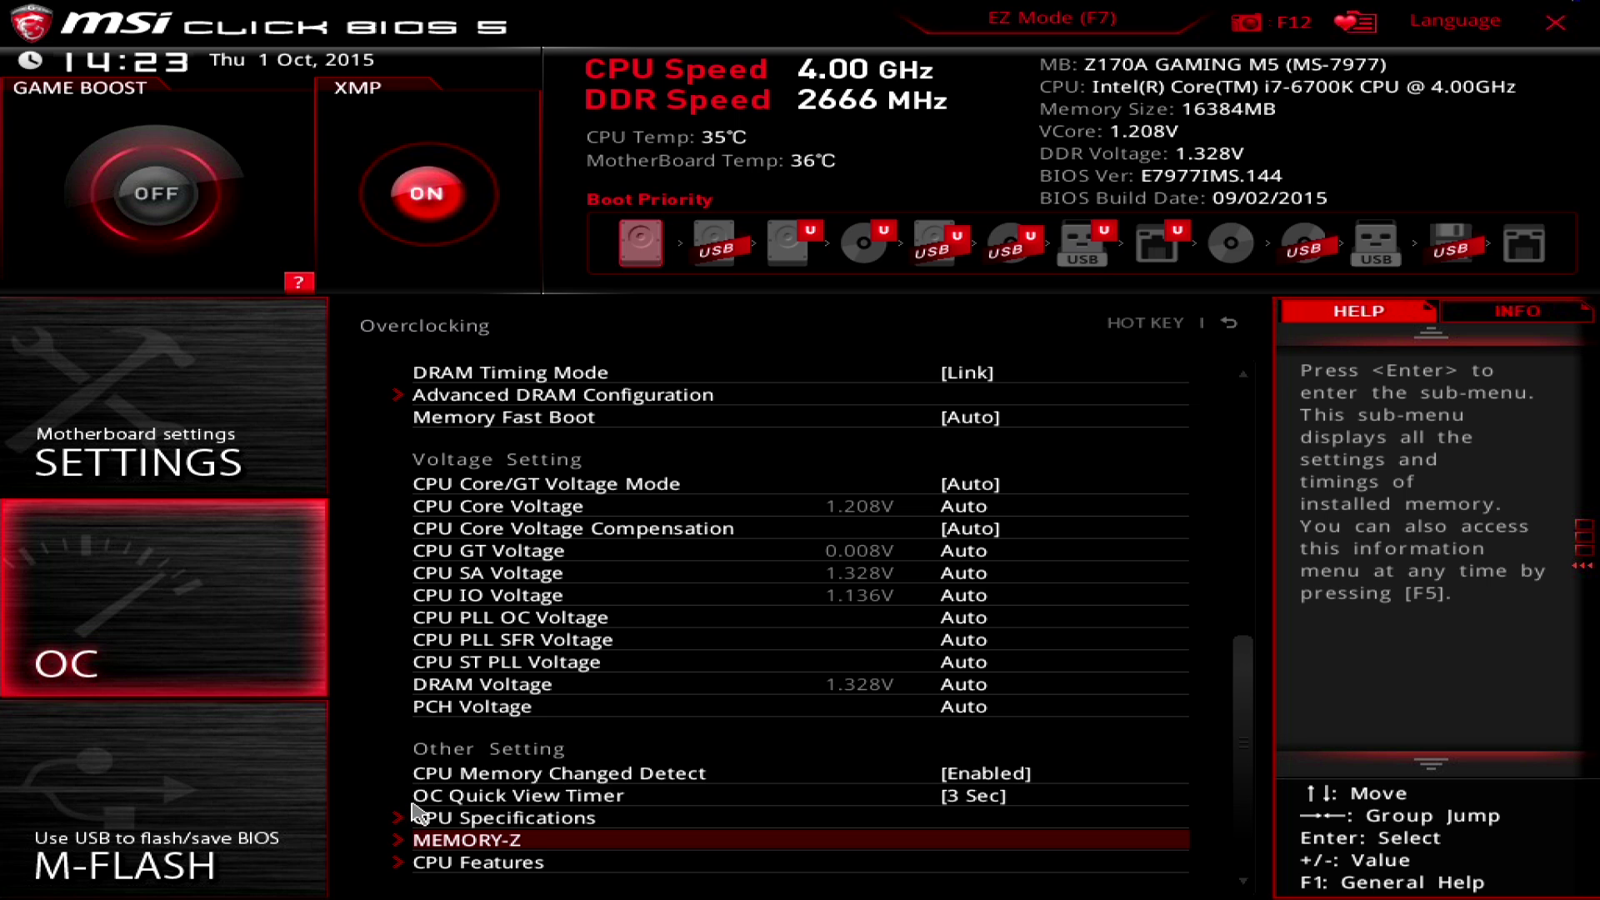
View the CPU Specifications page and turn Game Boost on
click(462, 819)
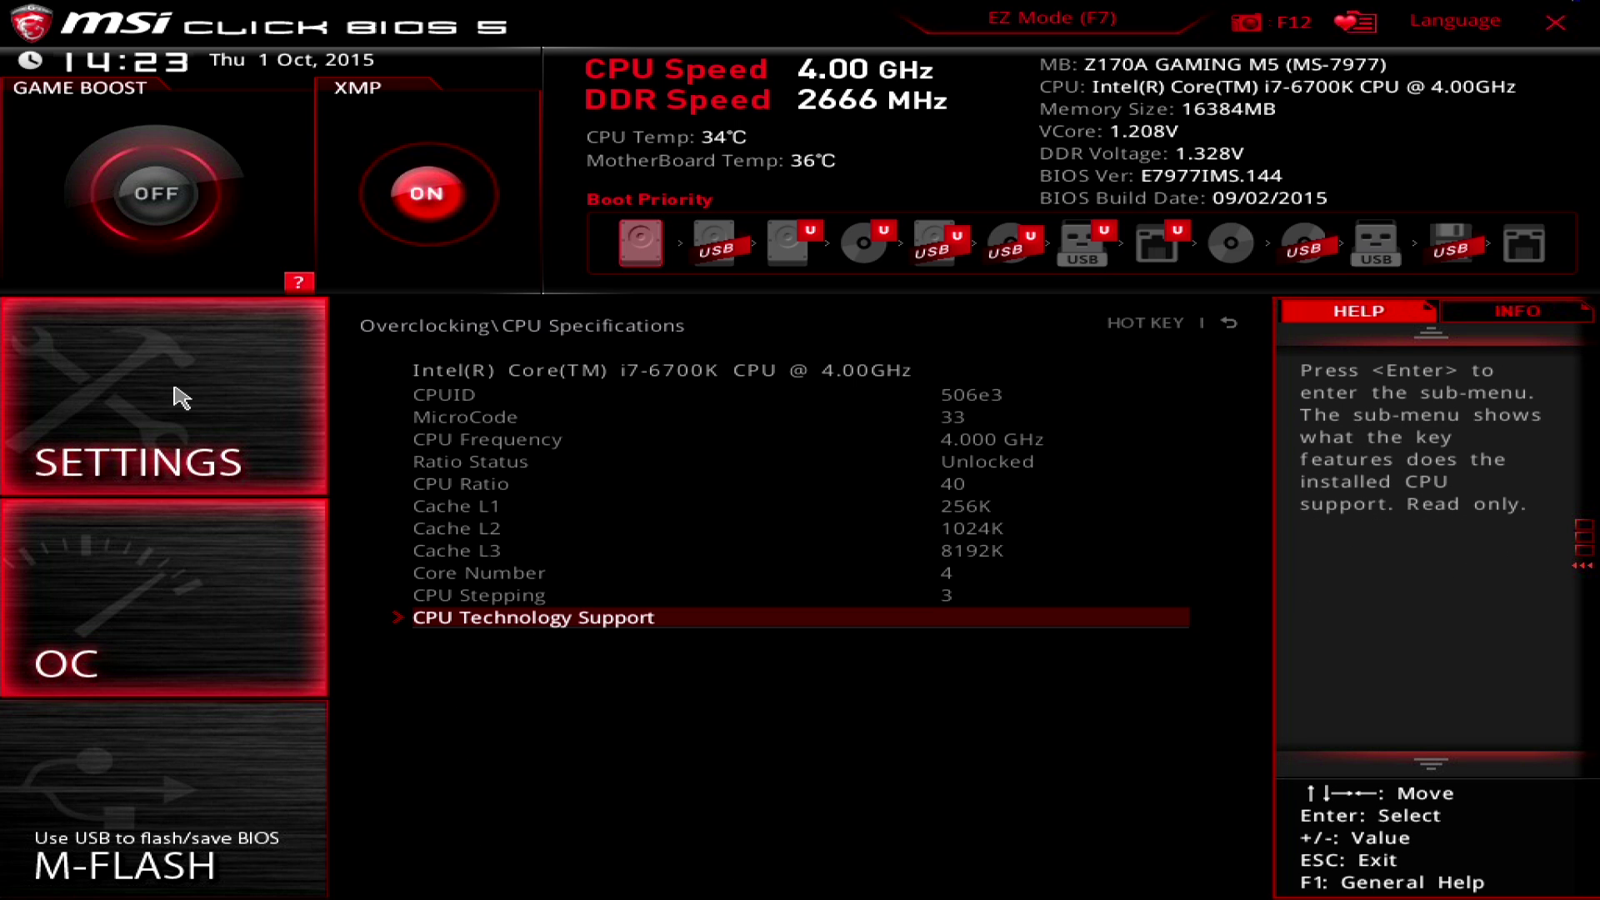
click(170, 210)
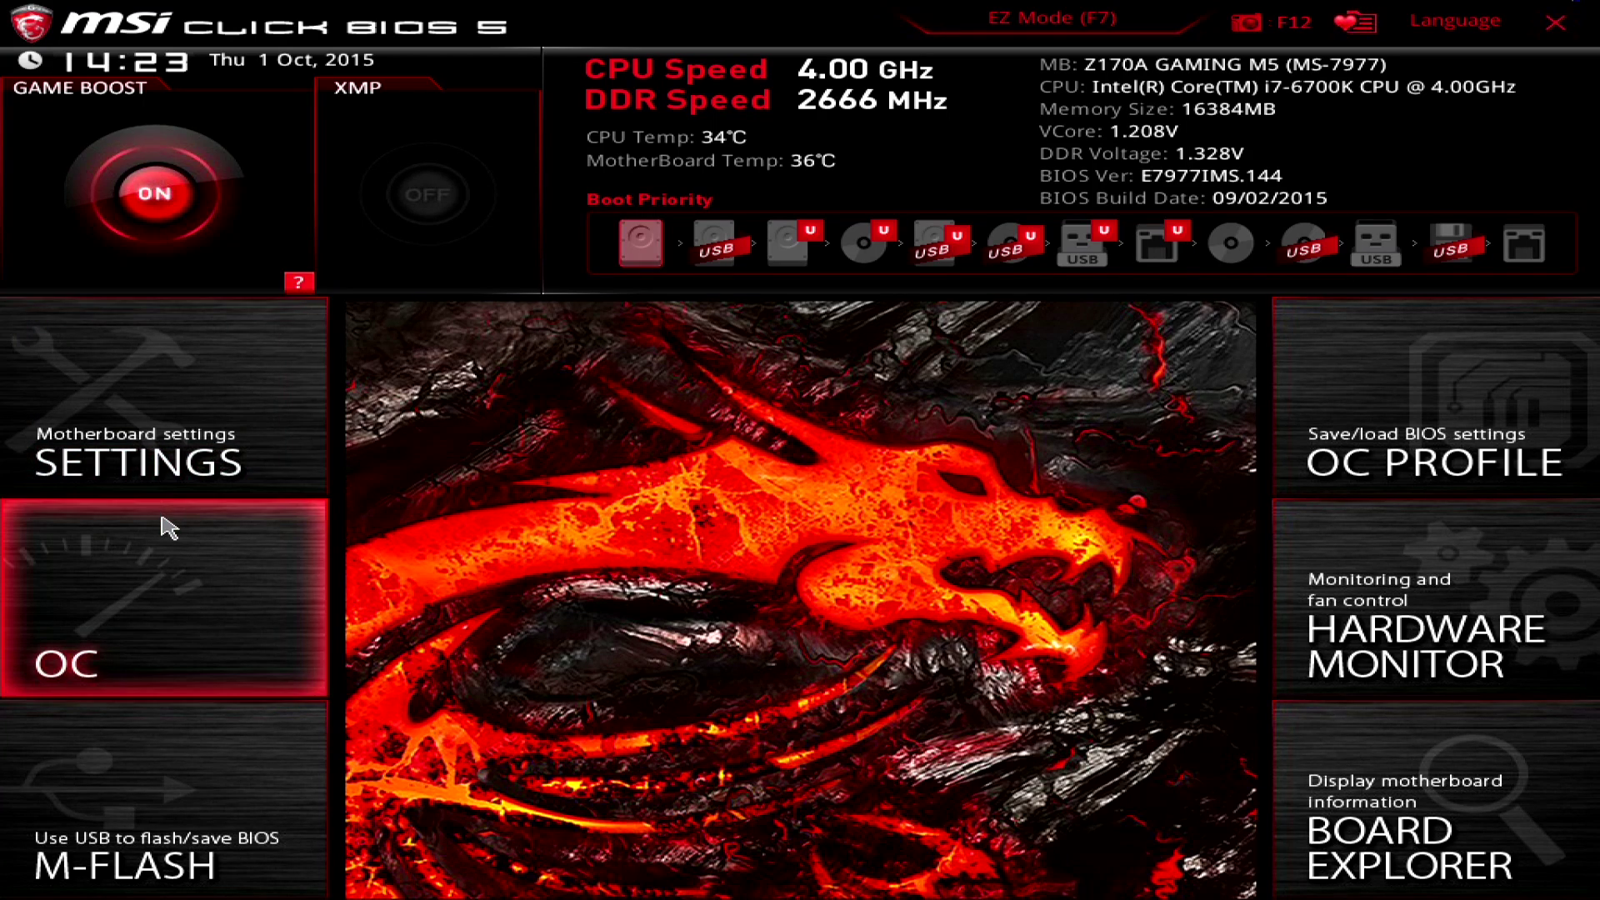
Review the Overclocking page's voltage, base clock, CPU ratio and DRAM settings with Game Boost enabled
click(164, 542)
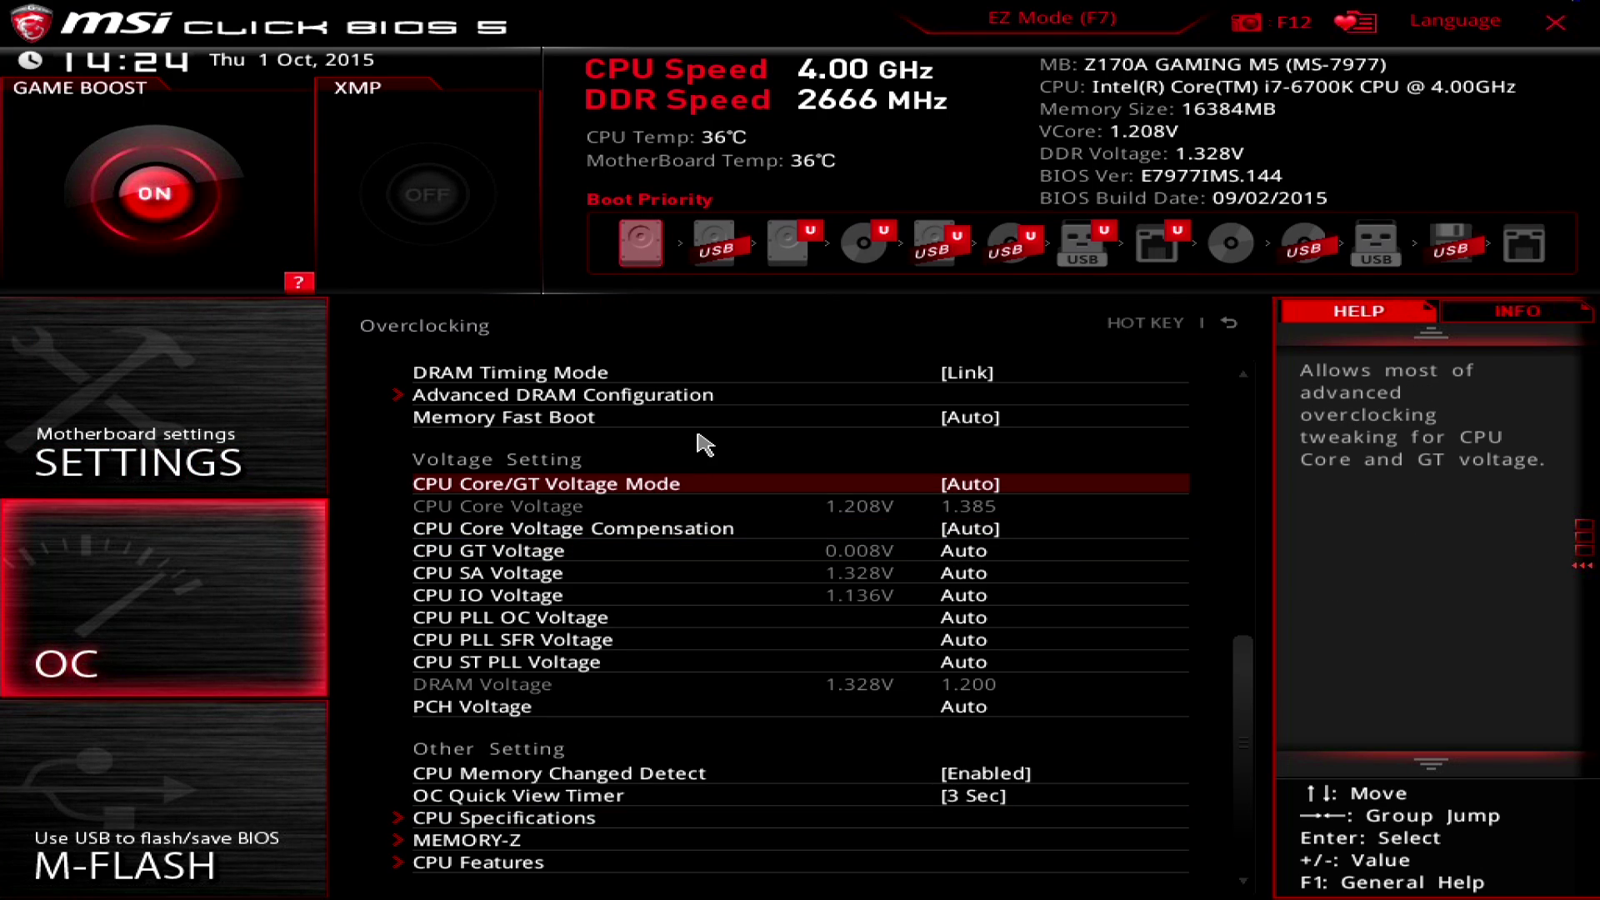
scroll(704, 443, up, 6)
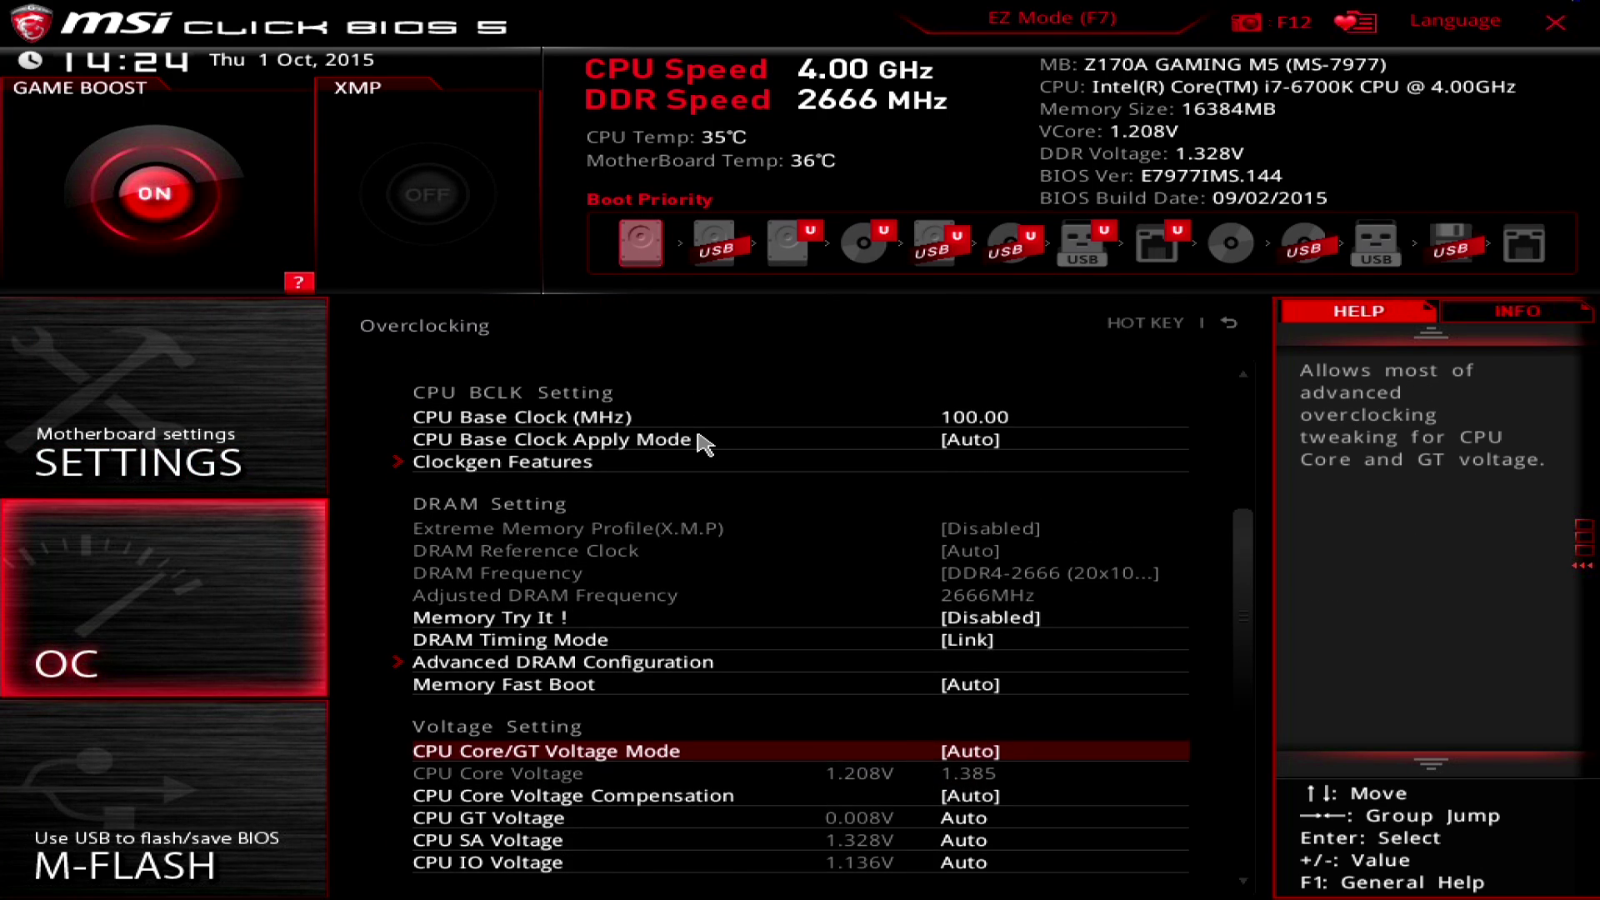
scroll(704, 443, up, 3)
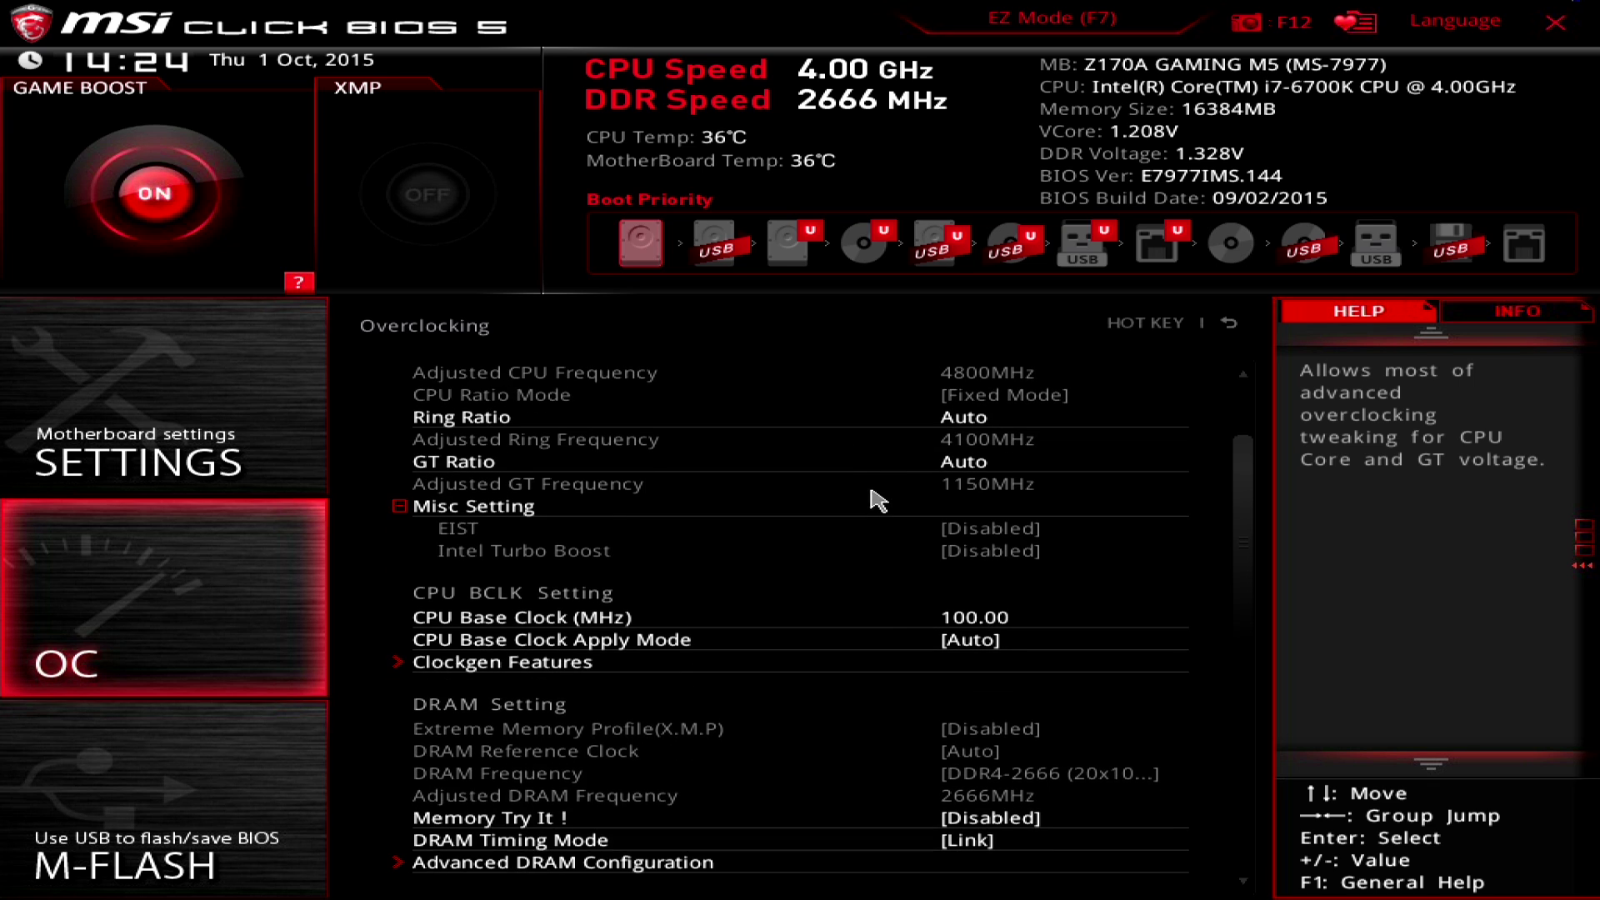
scroll(875, 509, down, 5)
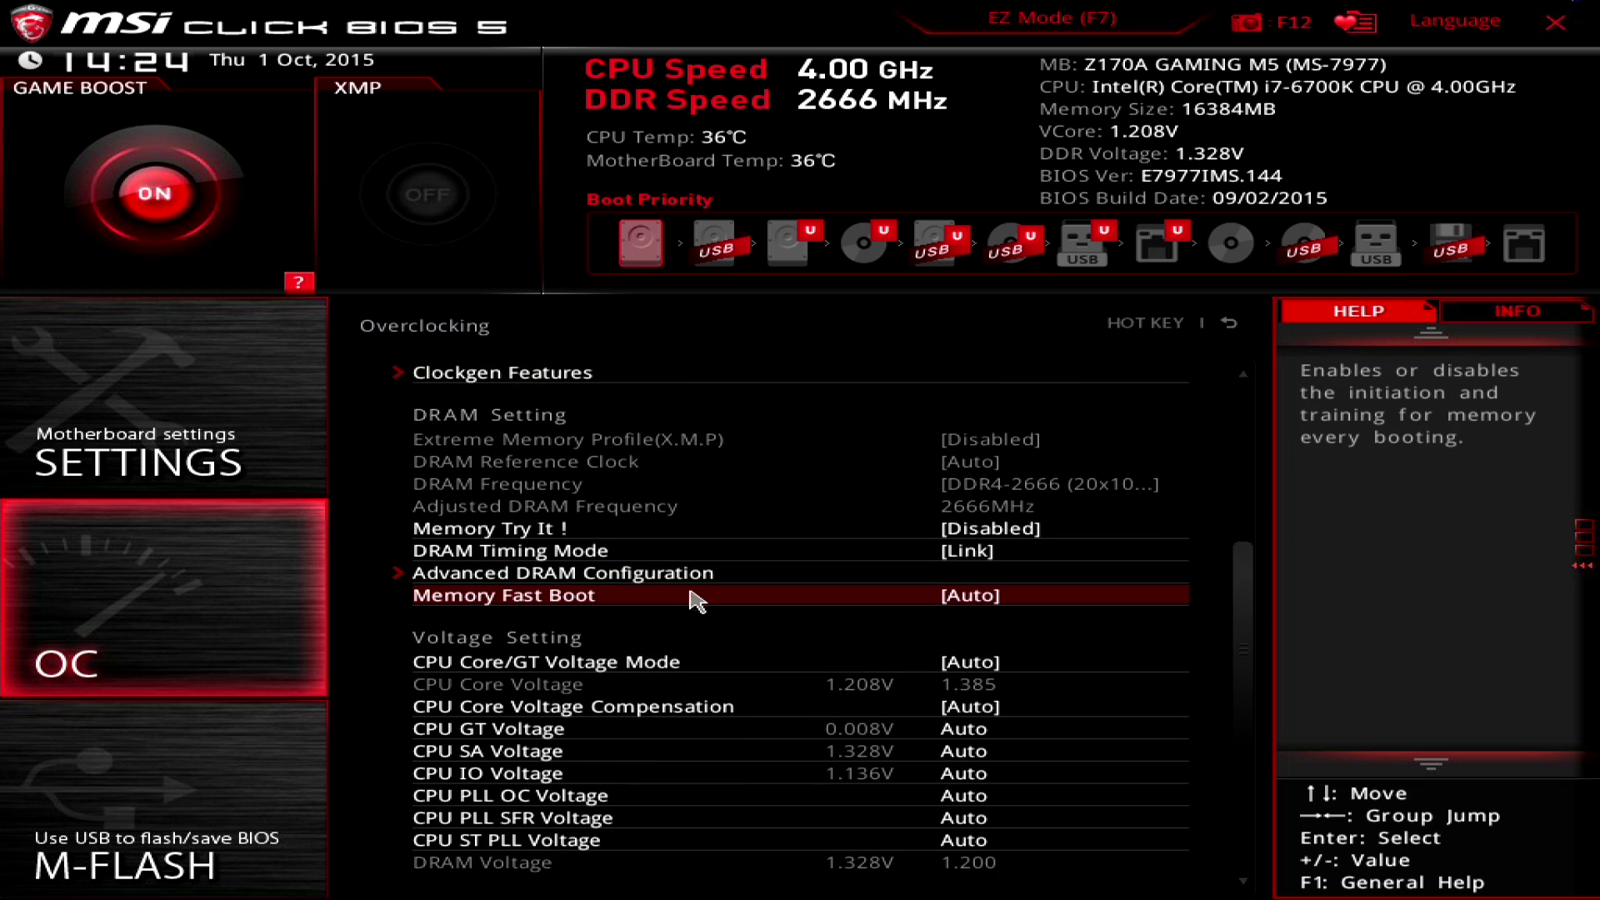
scroll(694, 600, down, 1)
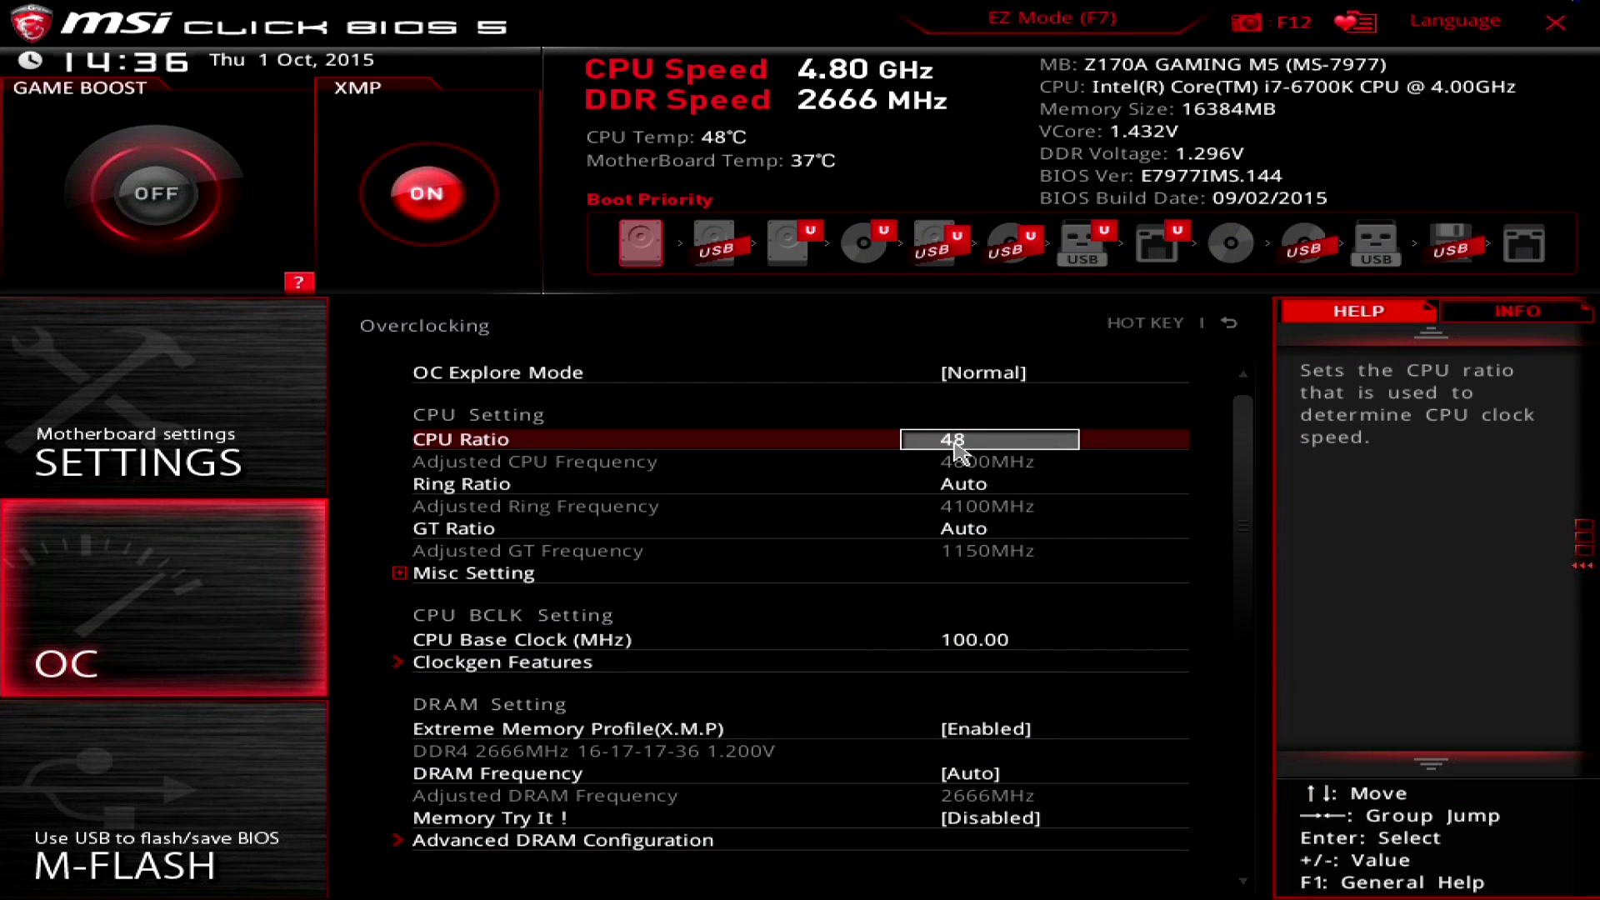
Lower the CPU Ratio to 42
scroll(956, 451, down, 4)
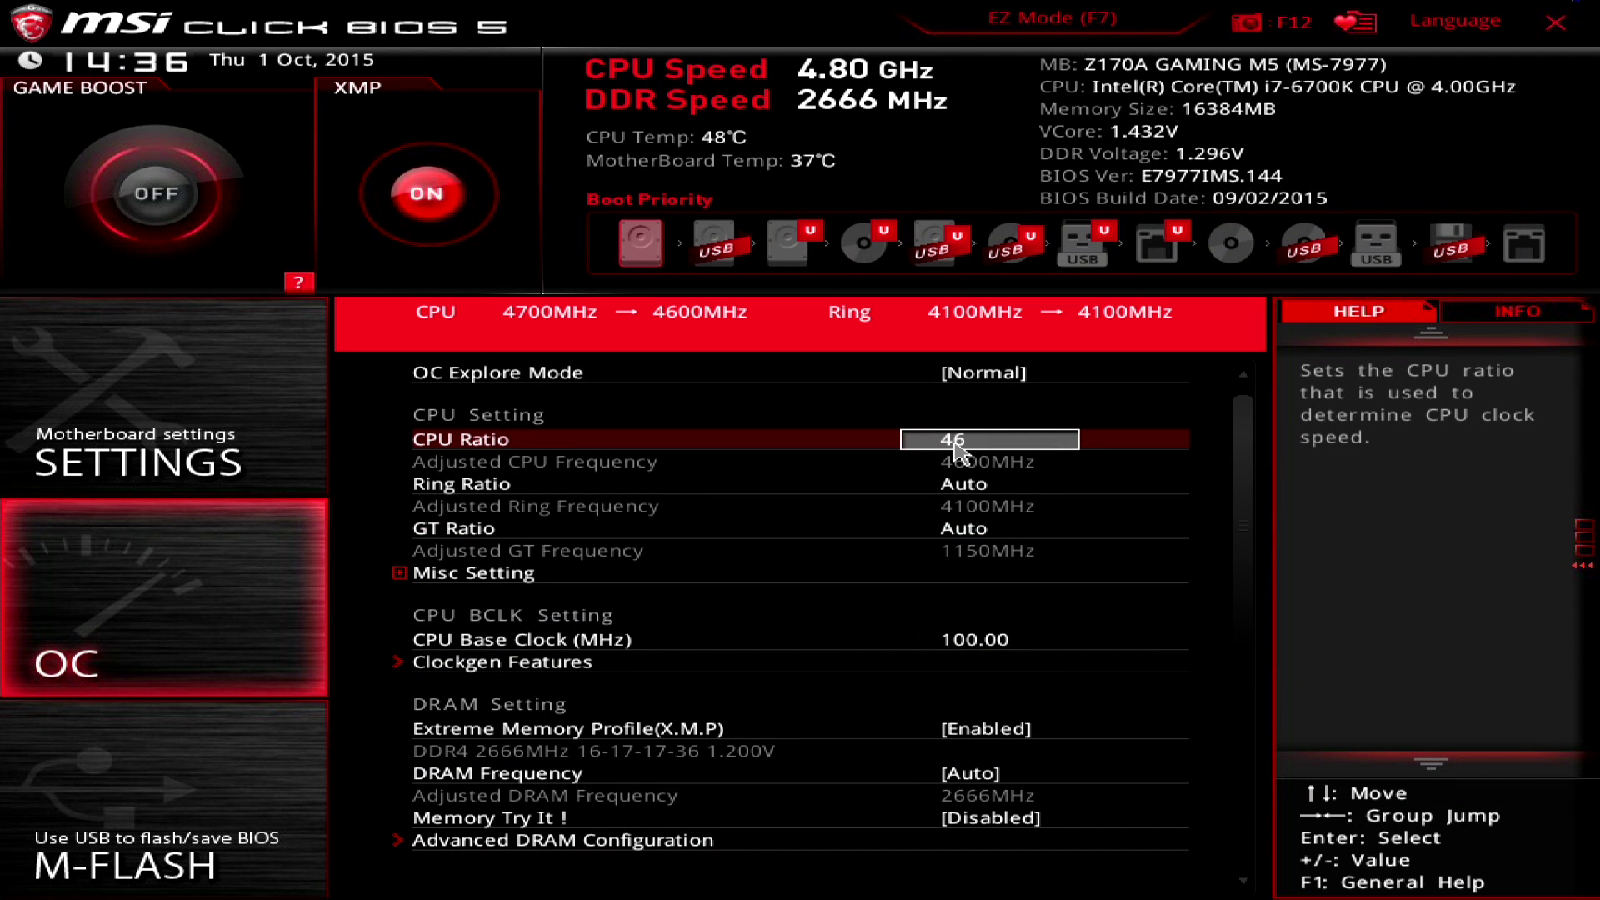
scroll(955, 451, down, 2)
key(Return)
Raise the CPU Base Clock to 101.00 MHz
key(Down)
key(Down)
key(Down)
key(Down)
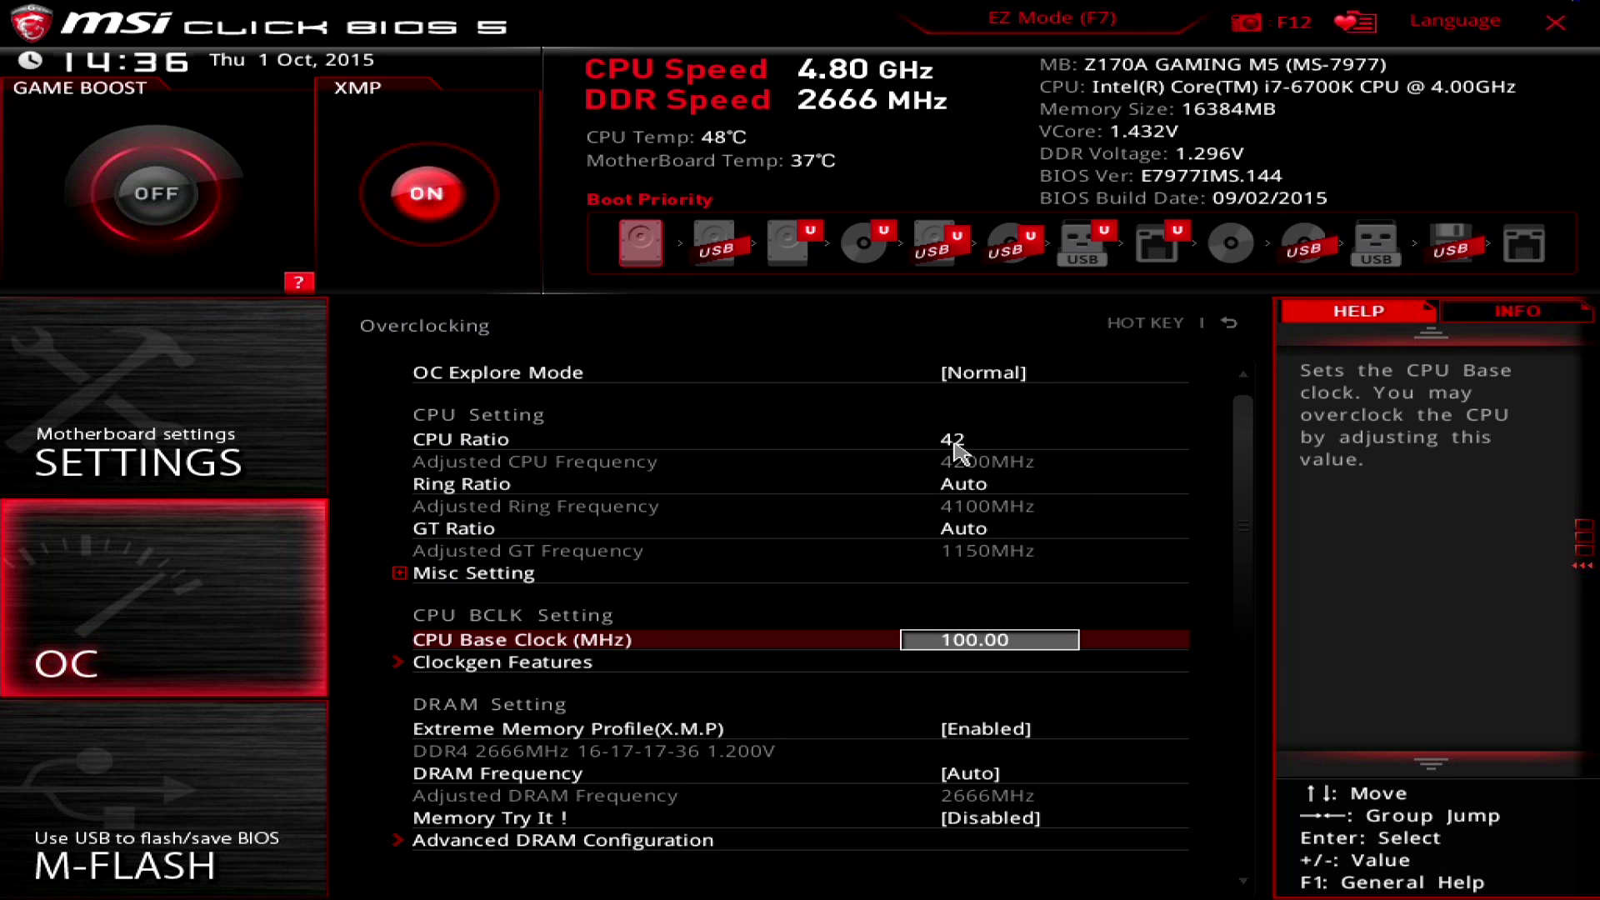
scroll(956, 451, up, 20)
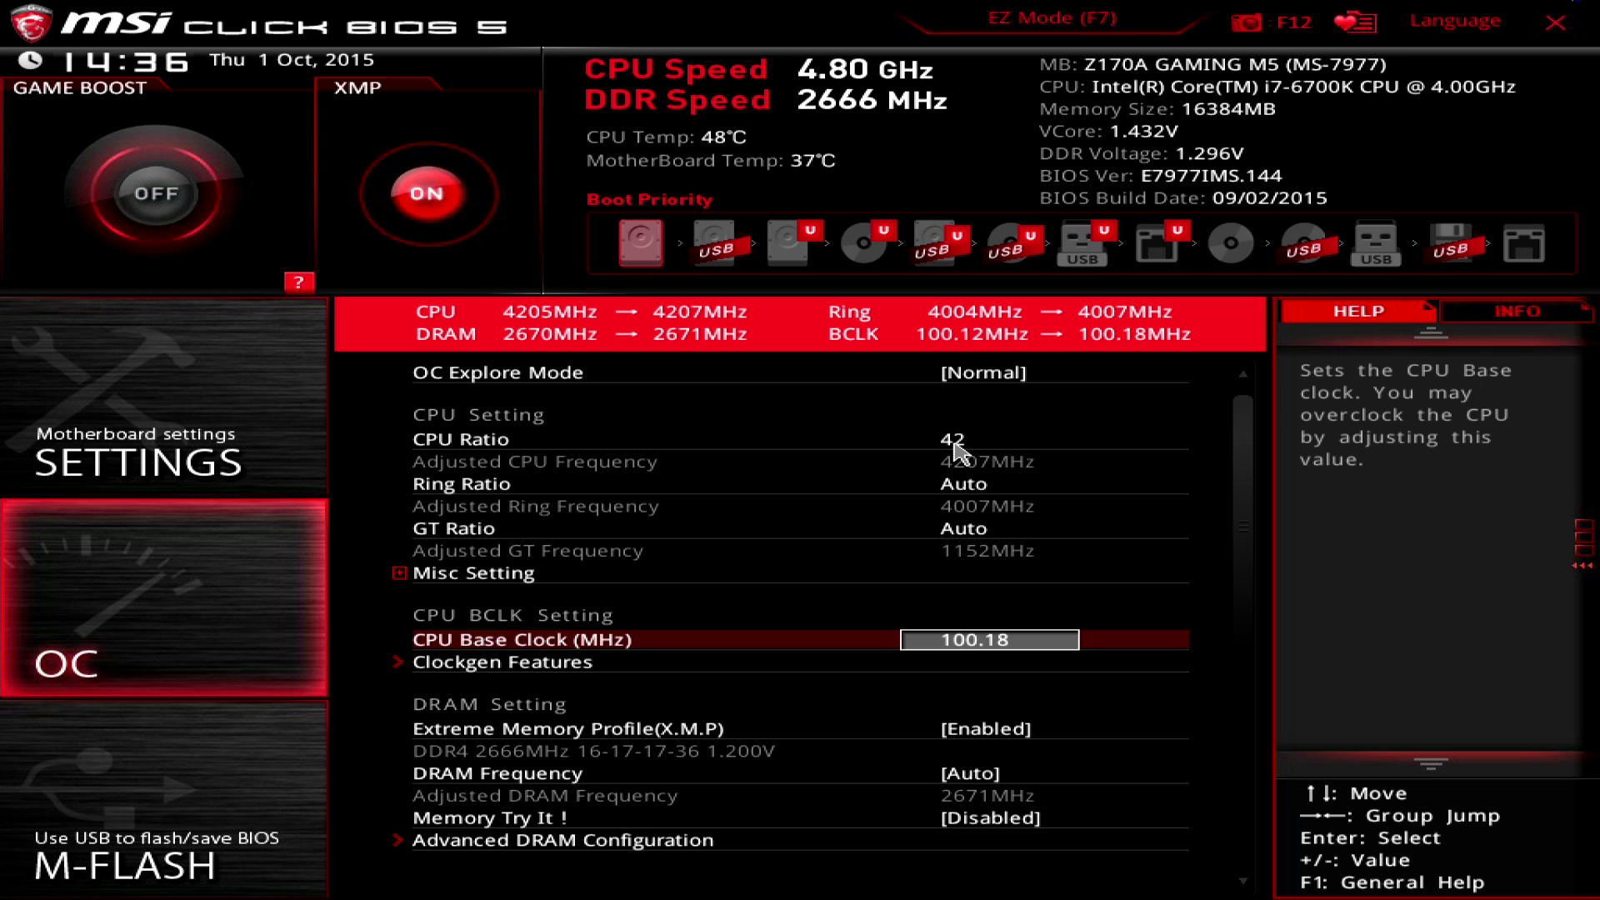
scroll(956, 451, up, 12)
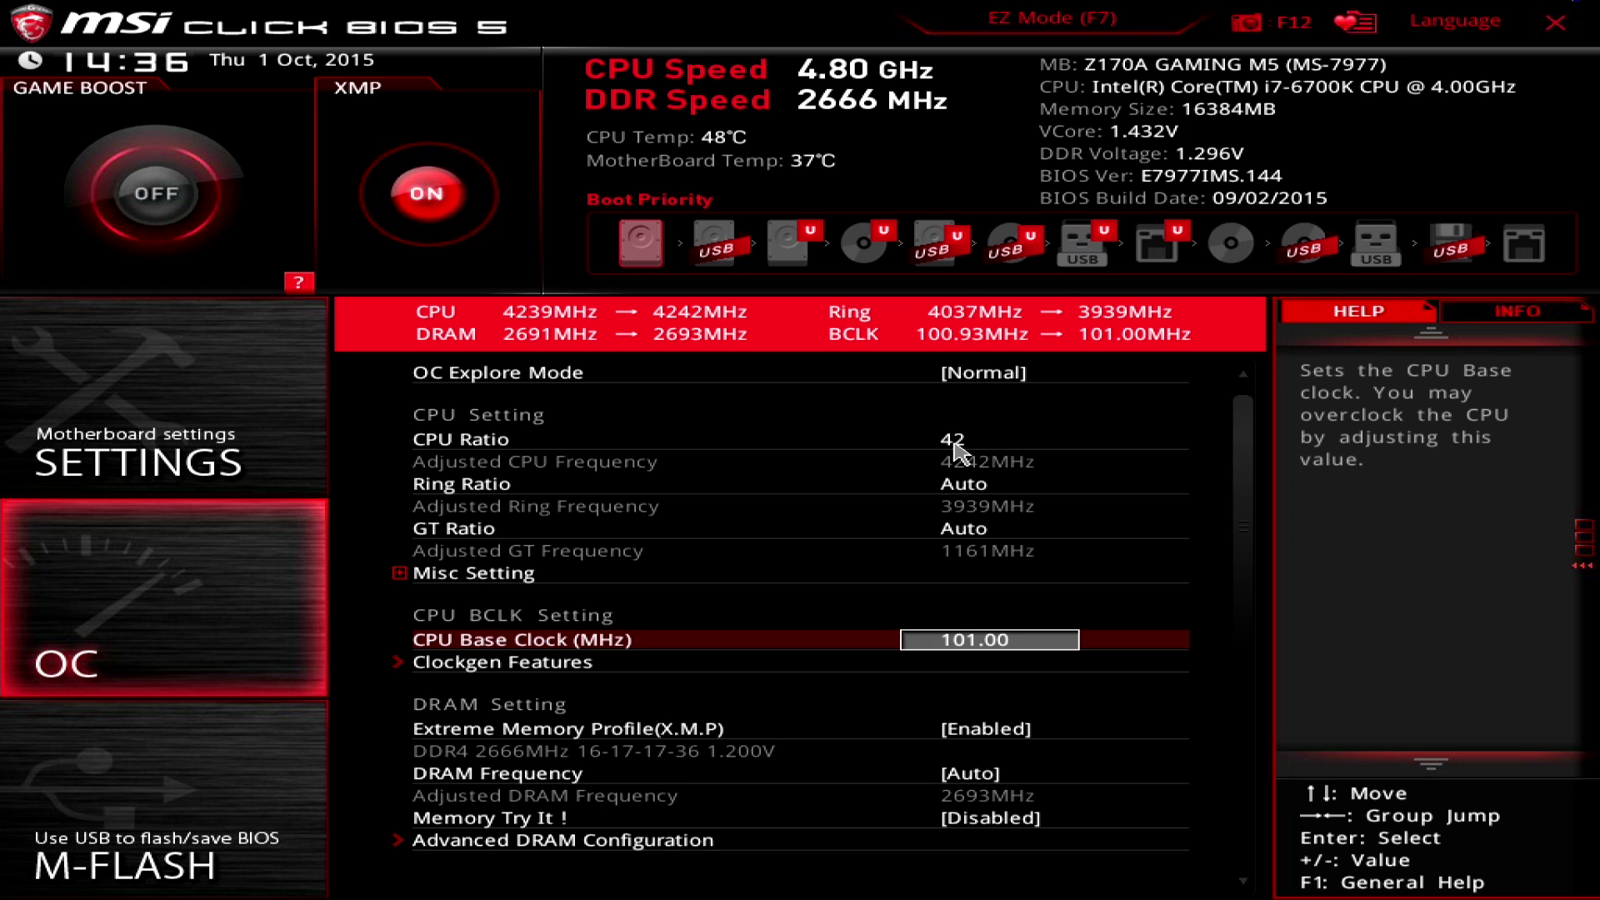
Raise the CPU Ratio to 45
key(Up)
key(Up)
key(Up)
key(Up)
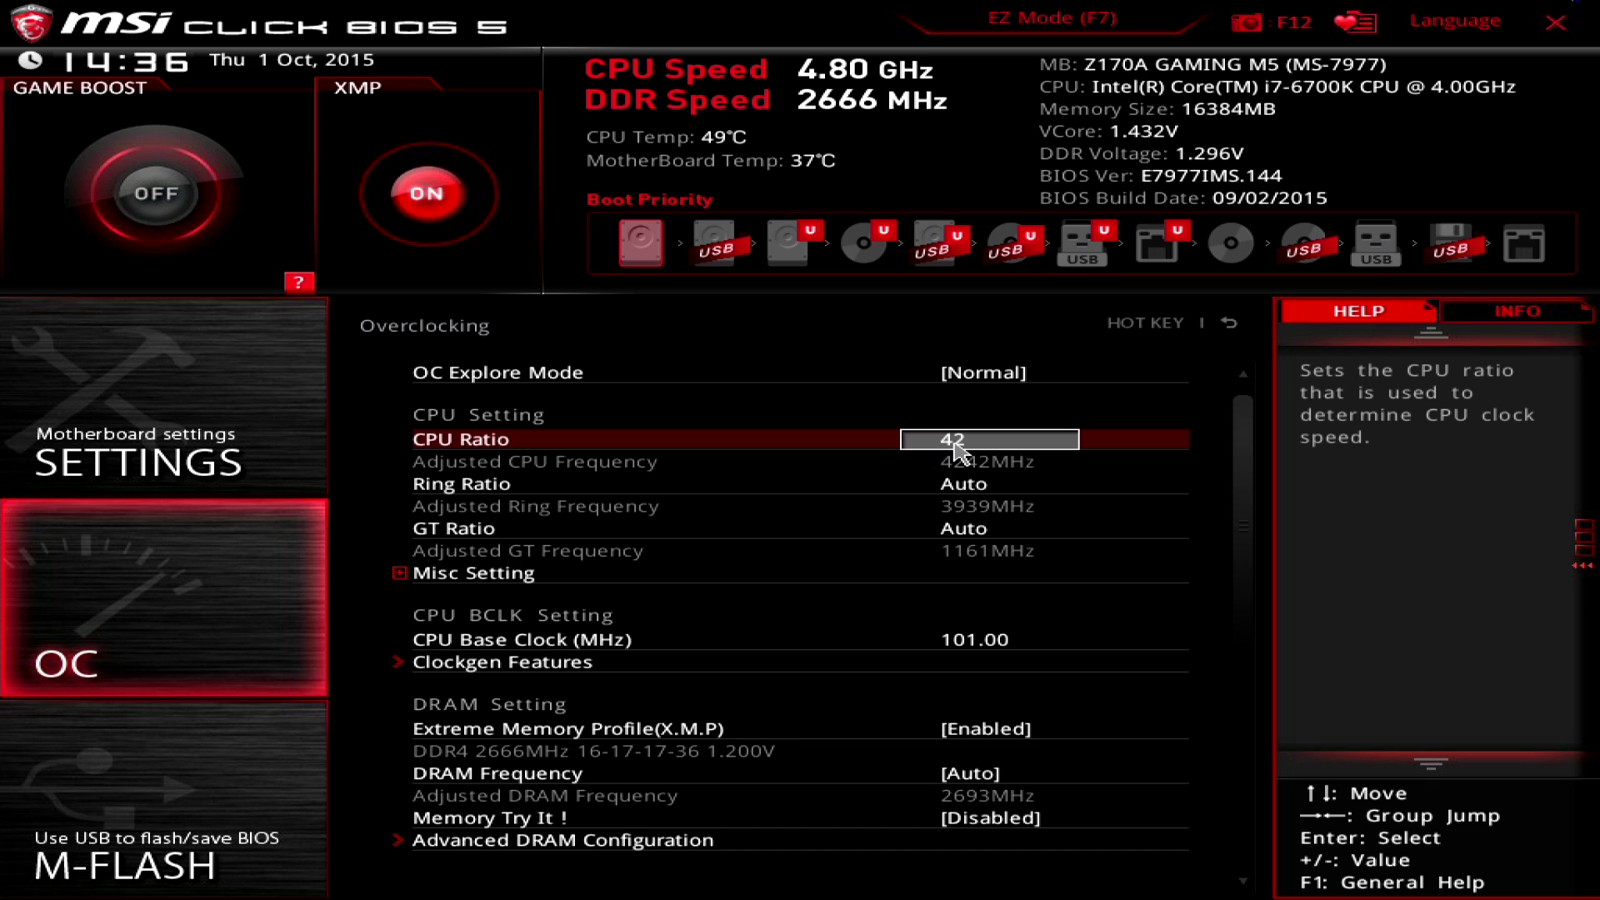
scroll(955, 451, up, 1)
scroll(955, 450, up, 2)
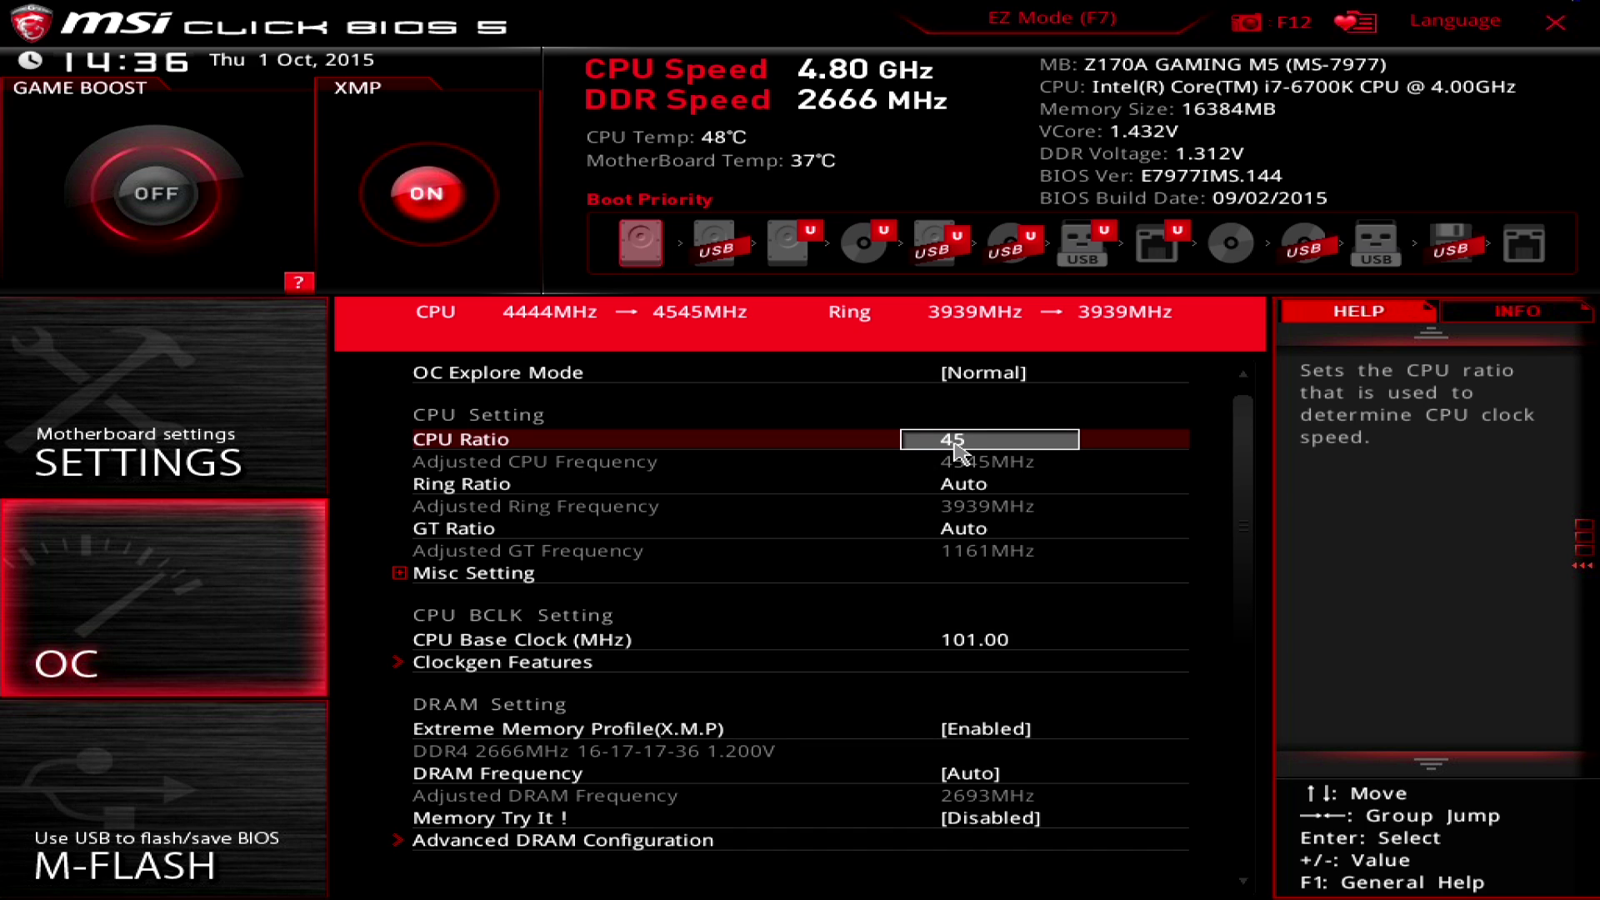
Open the DRAM Frequency options in the DRAM Setting section
key(Down)
key(Down)
key(Down)
key(Down)
key(Down)
key(Down)
key(Down)
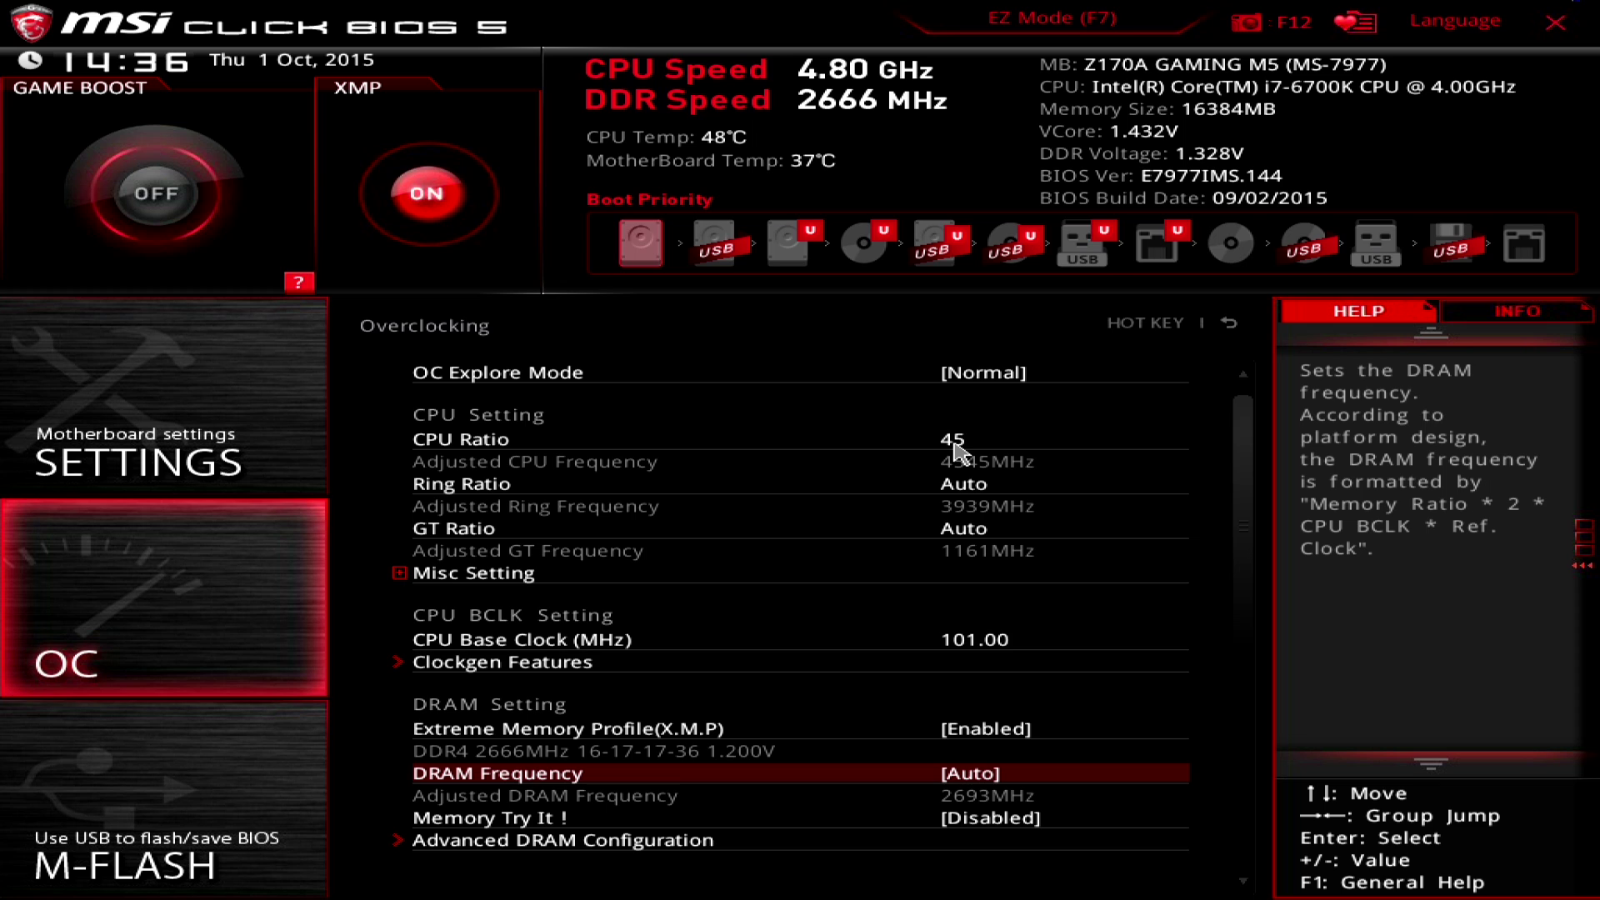
key(Return)
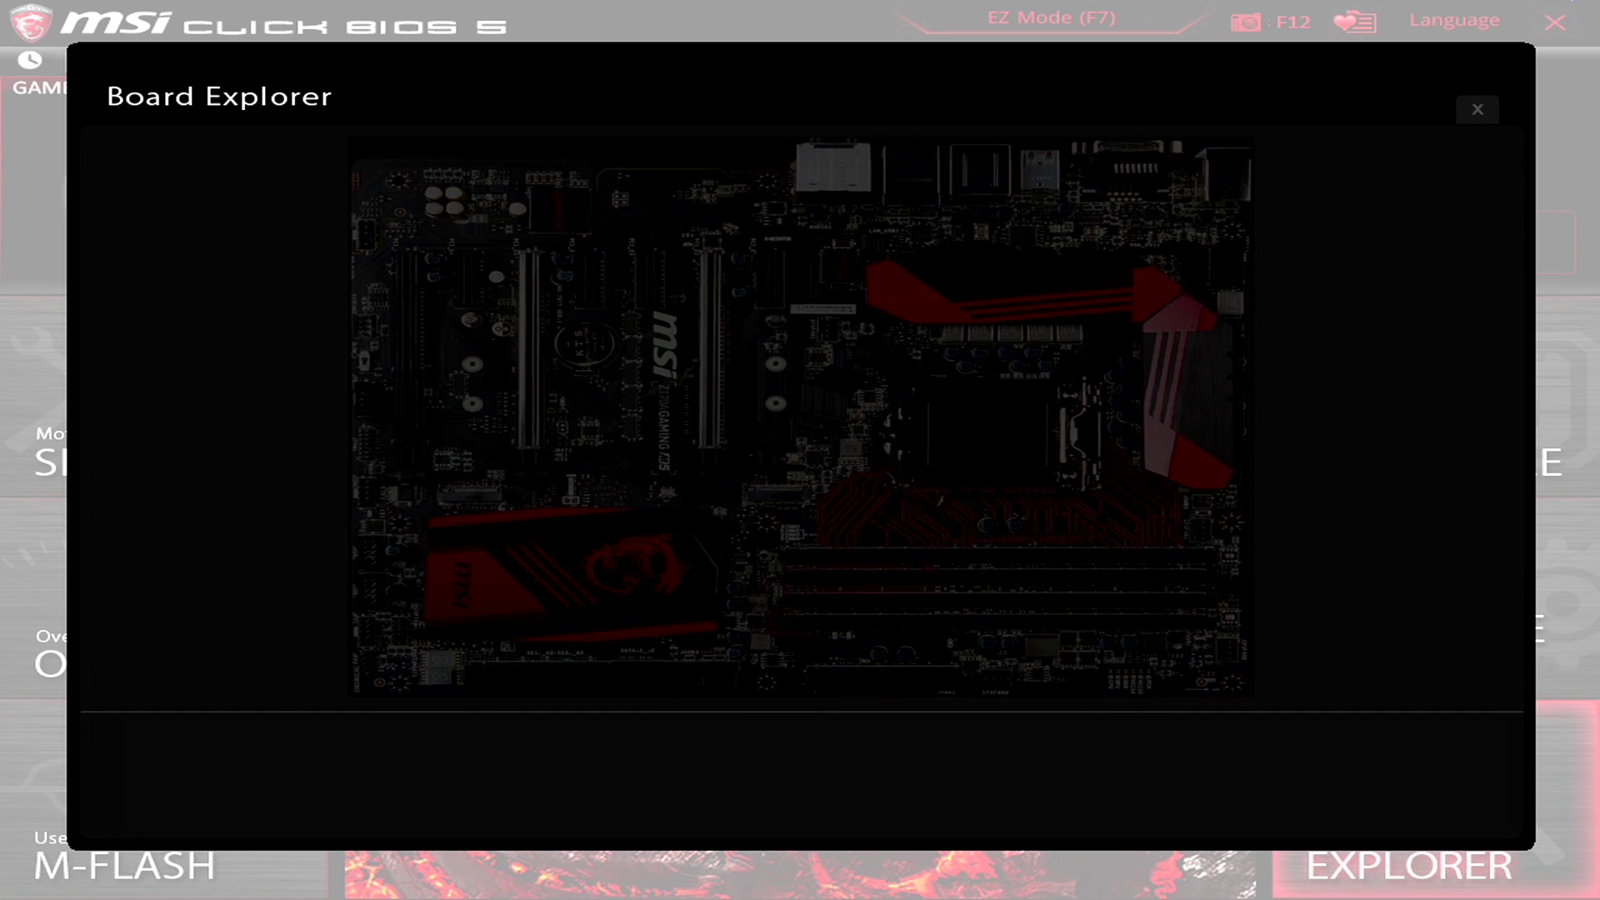
Inspect the rear I/O ports and the DDR4 memory slots on the Board Explorer's motherboard image
mouse_move(841, 162)
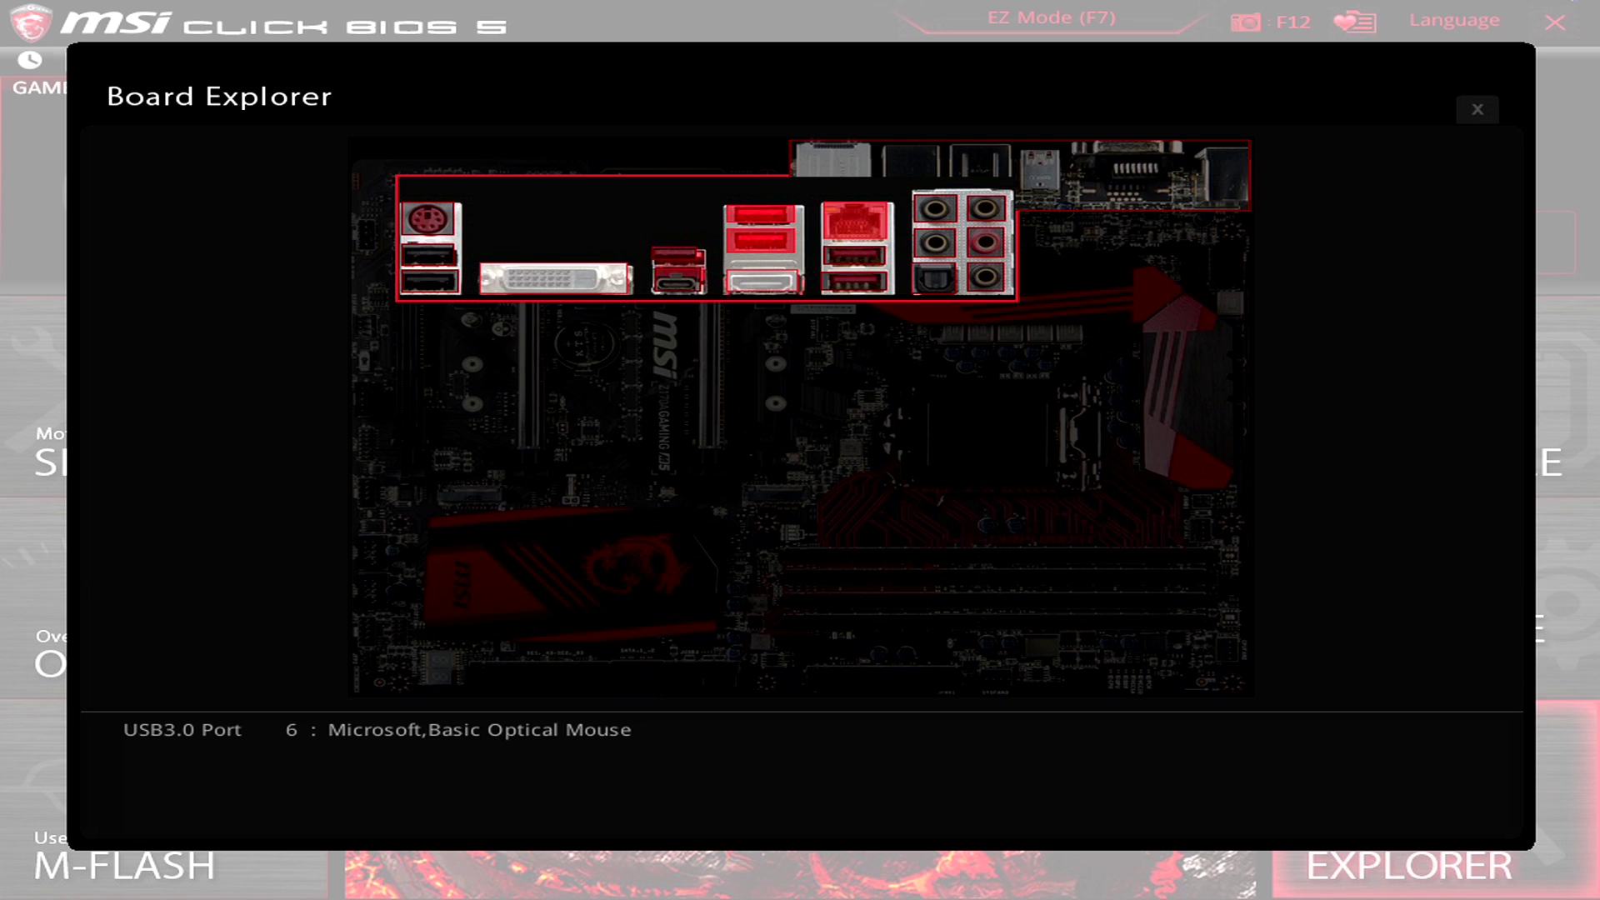
mouse_move(848, 225)
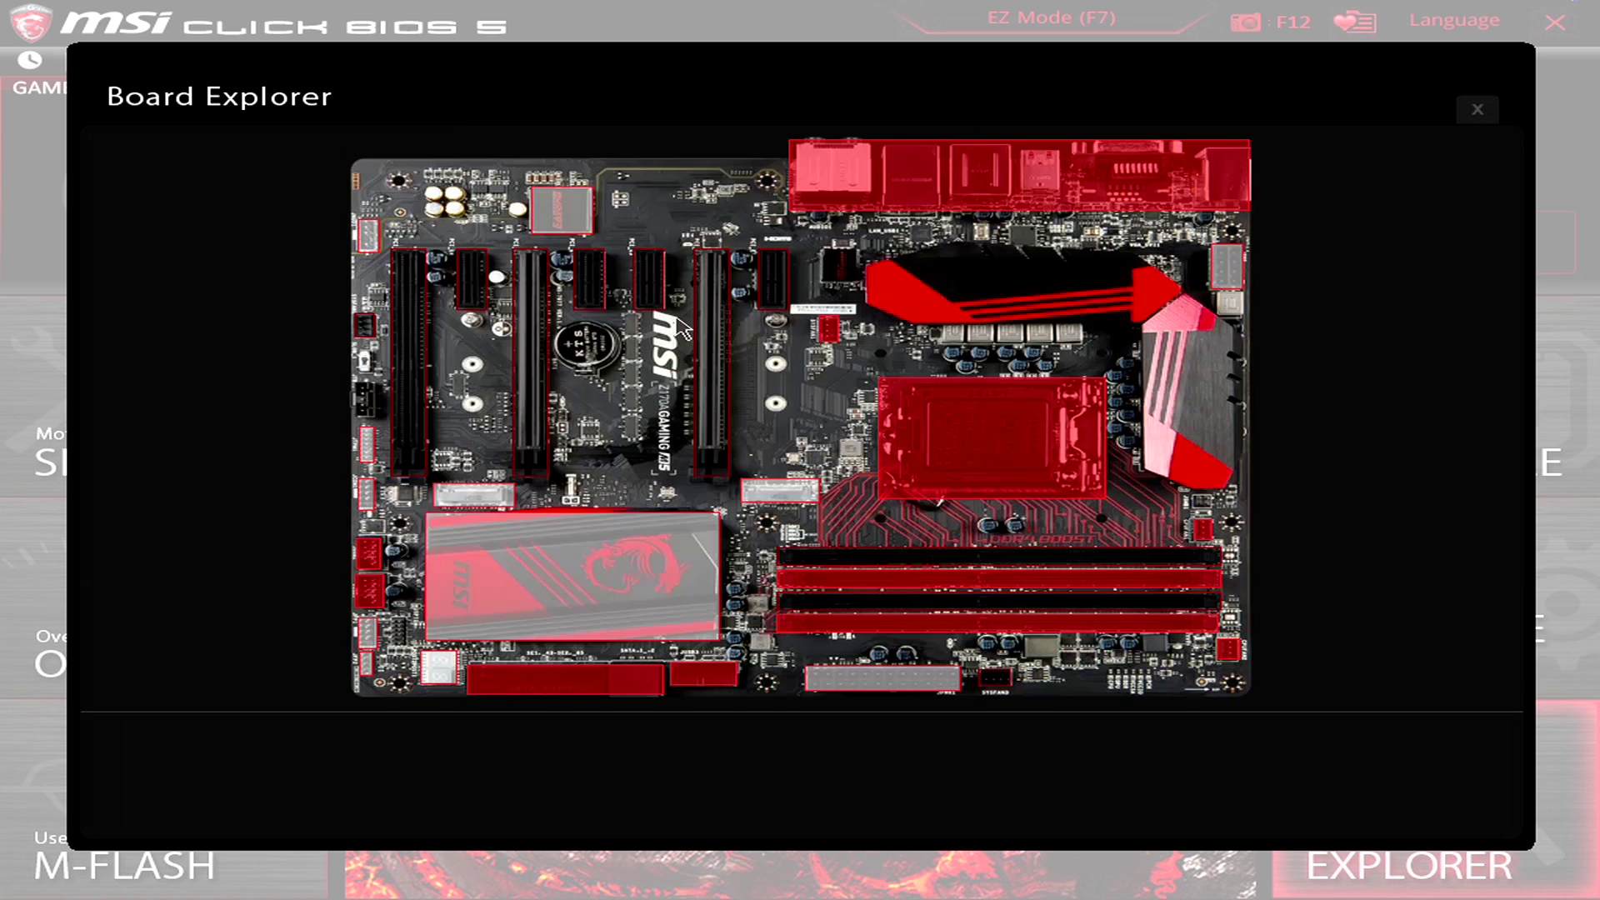
mouse_move(1057, 477)
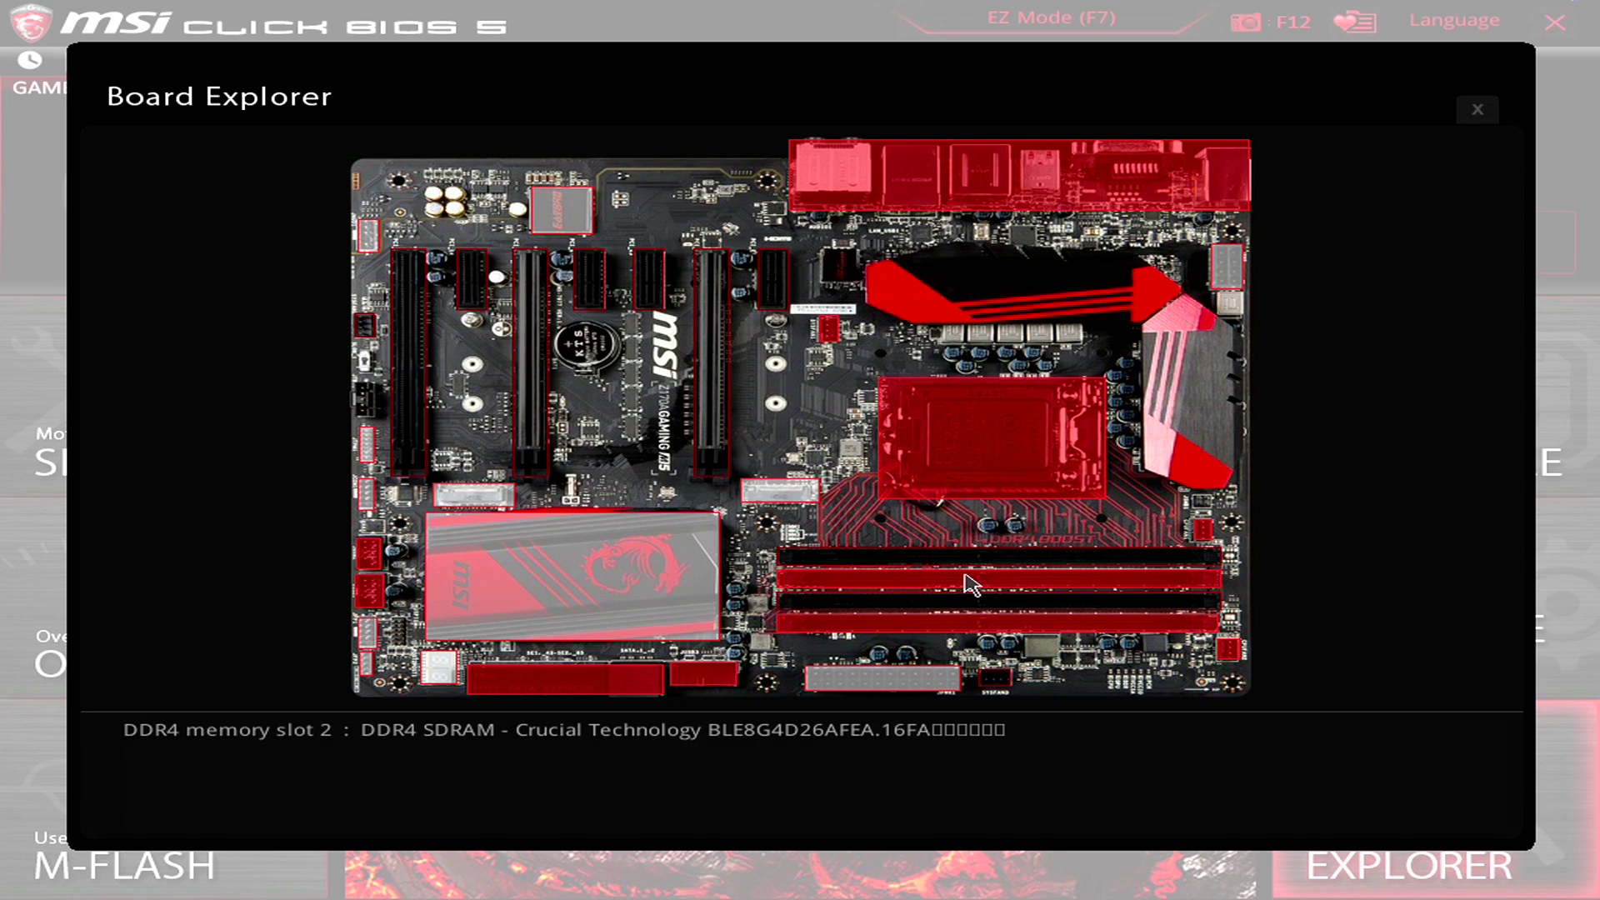
mouse_move(949, 616)
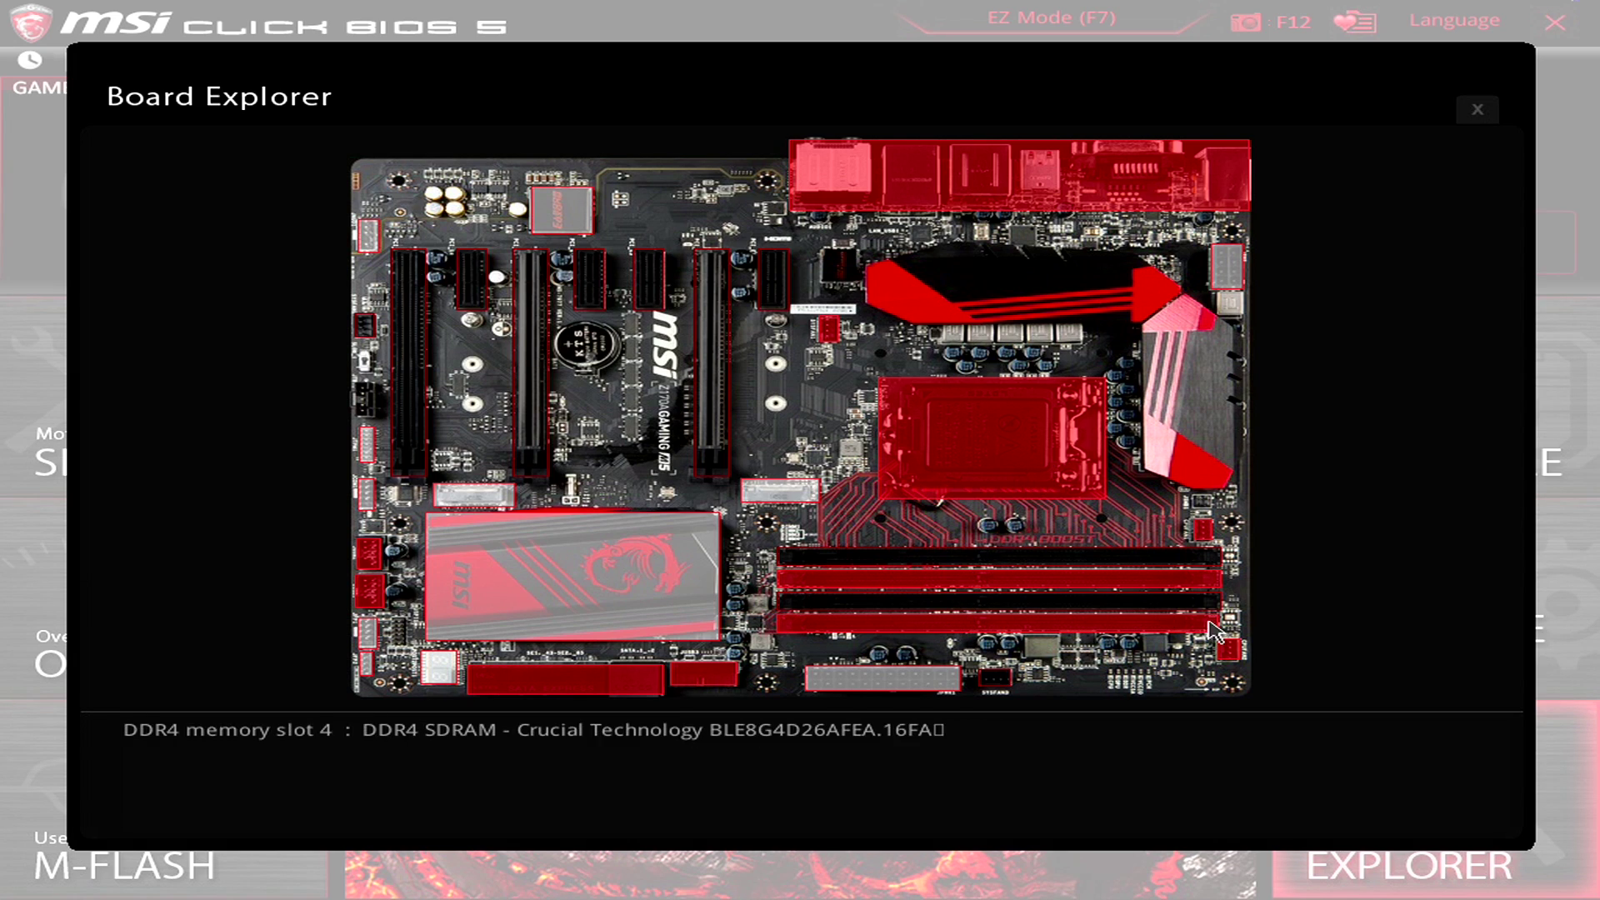
mouse_move(1240, 292)
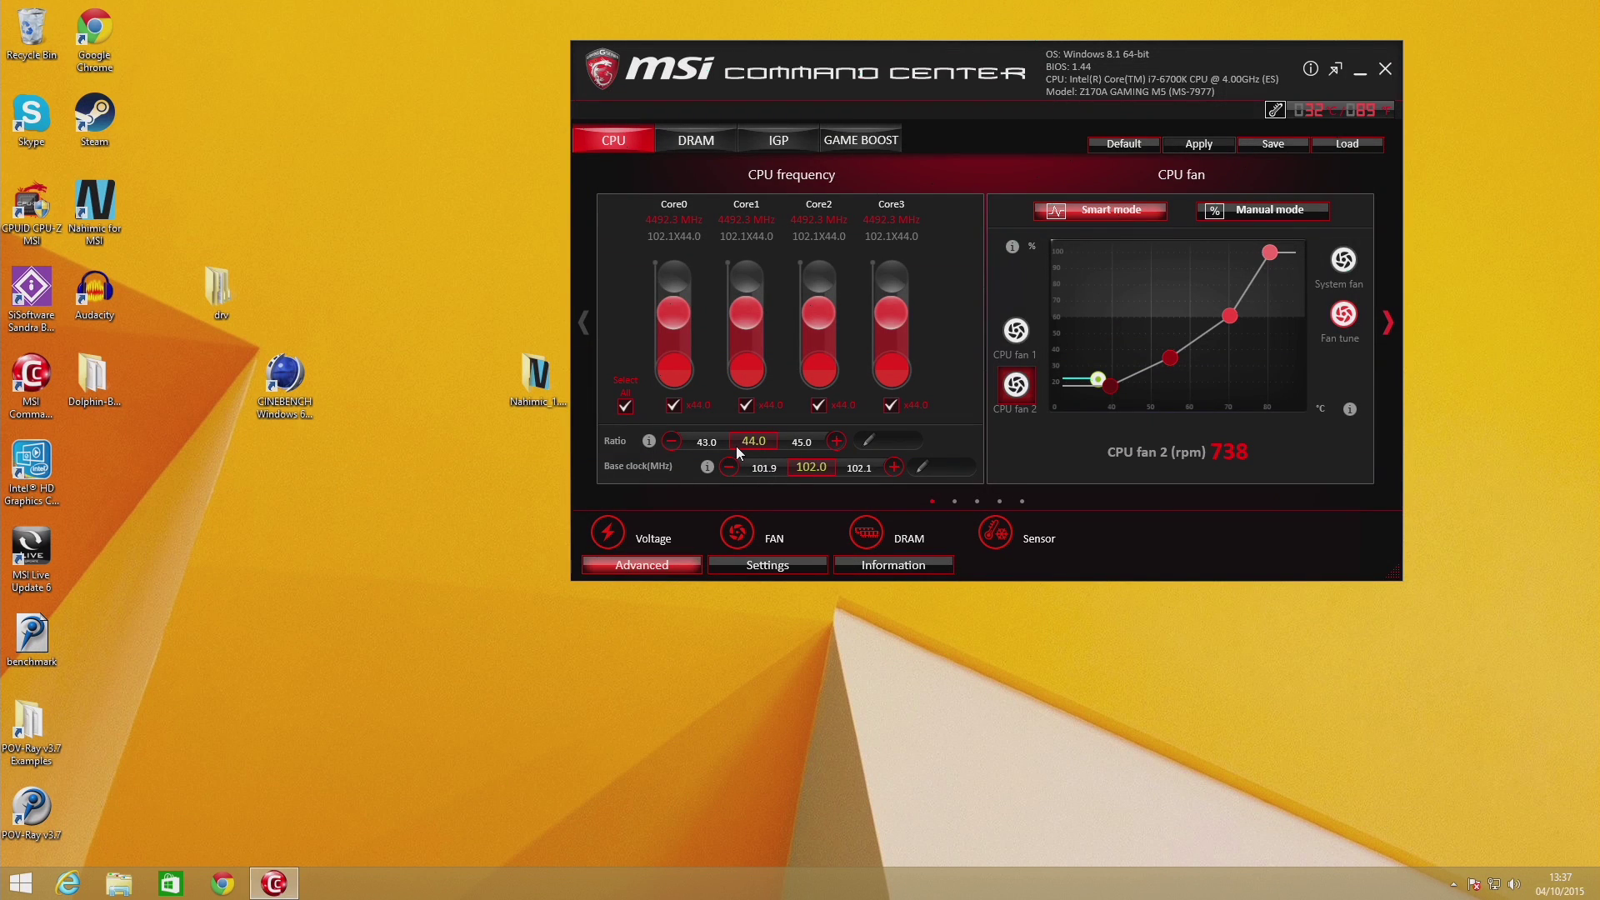
In MSI Command Center, raise the DRAM voltage to 1.2300 and view the IGP and Game Boost pages
click(671, 138)
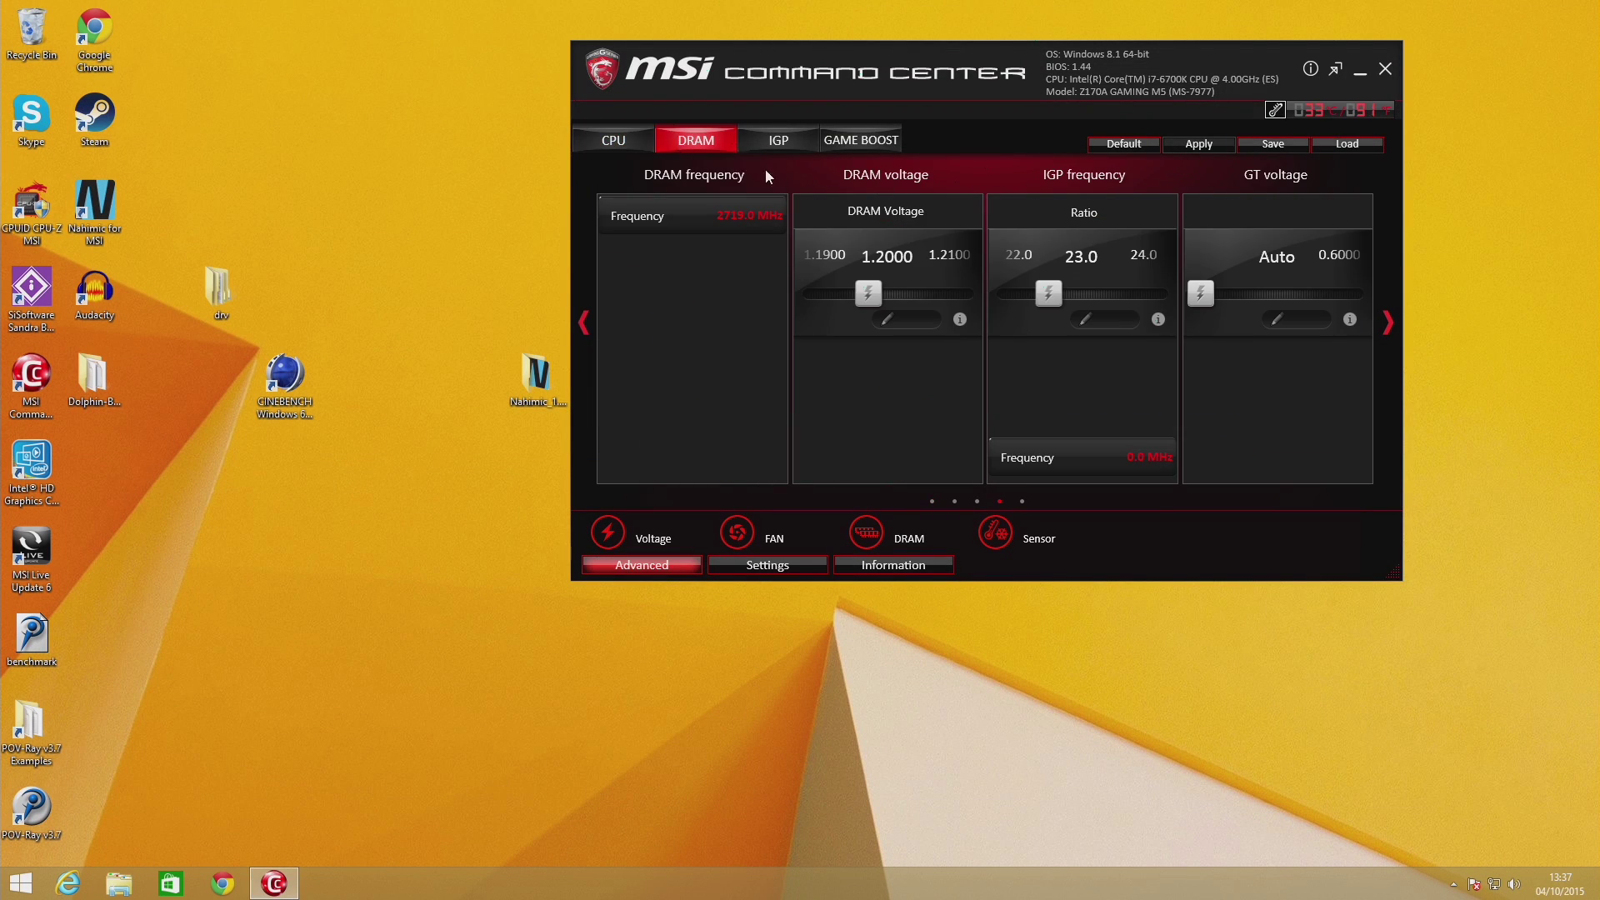
drag(866, 298, 876, 177)
click(786, 142)
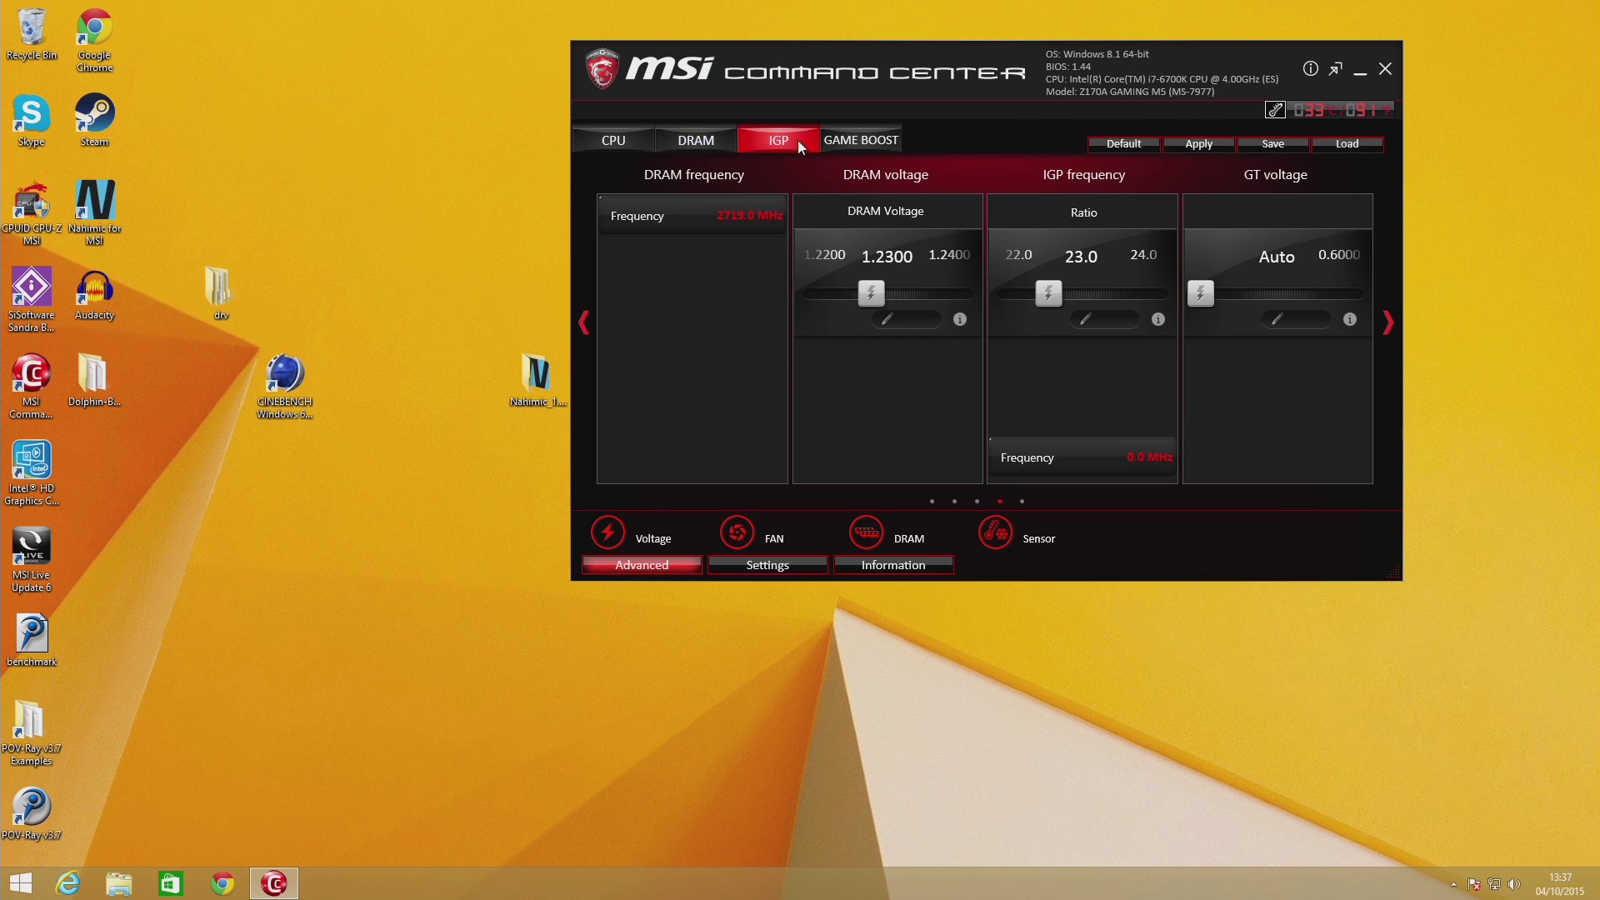
click(877, 142)
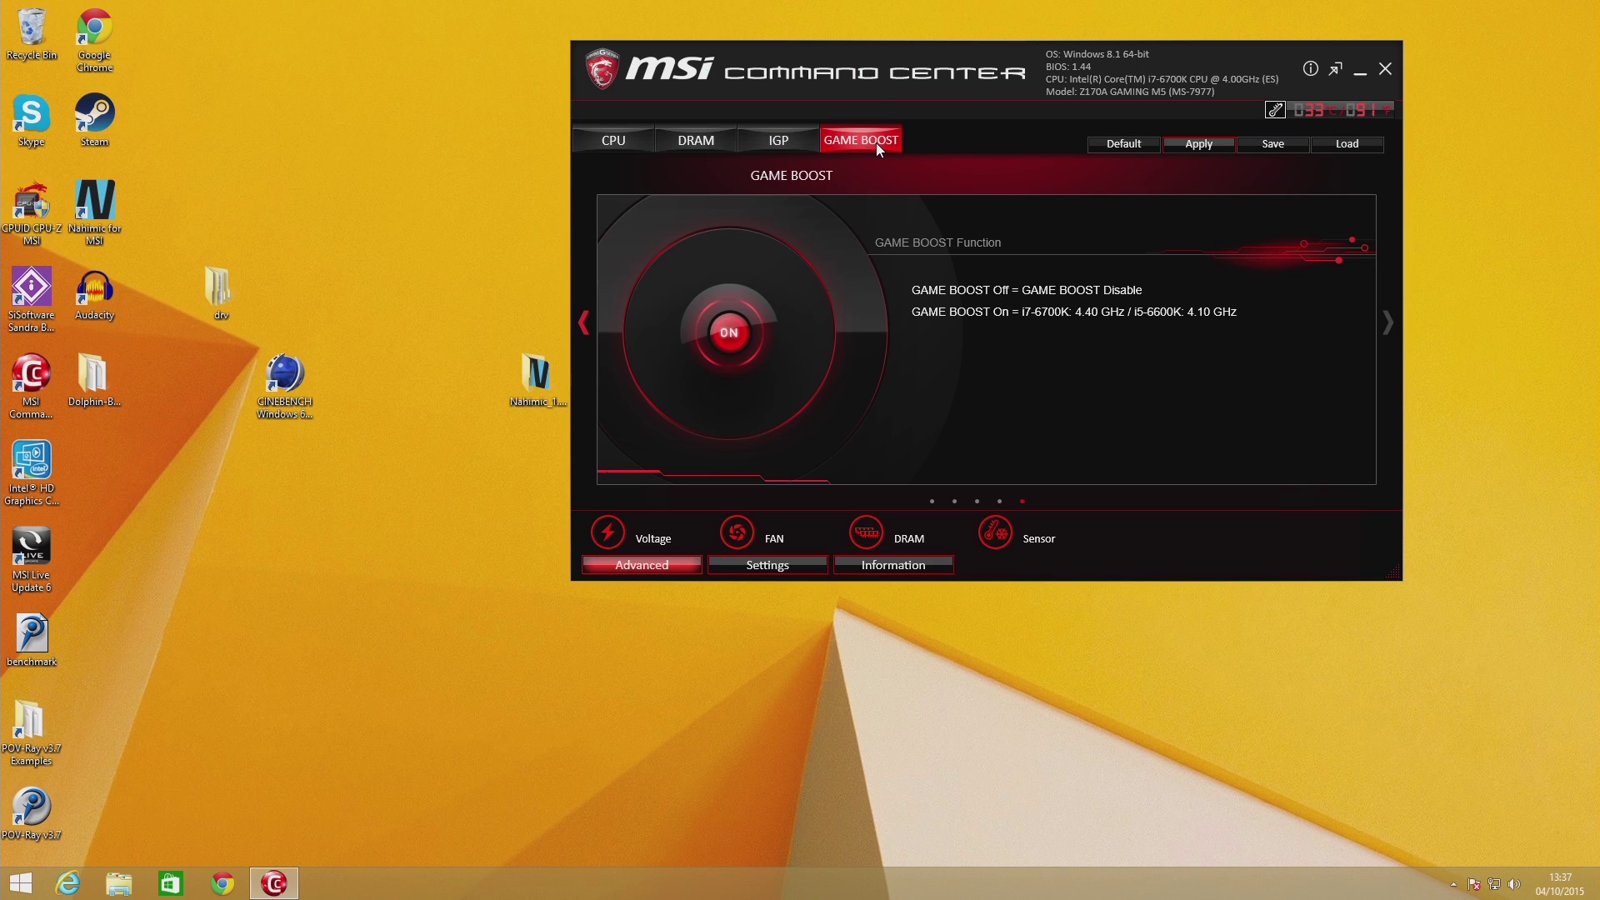
Raise the CPU frequency ratio to 45.0 for all cores and apply it
click(635, 143)
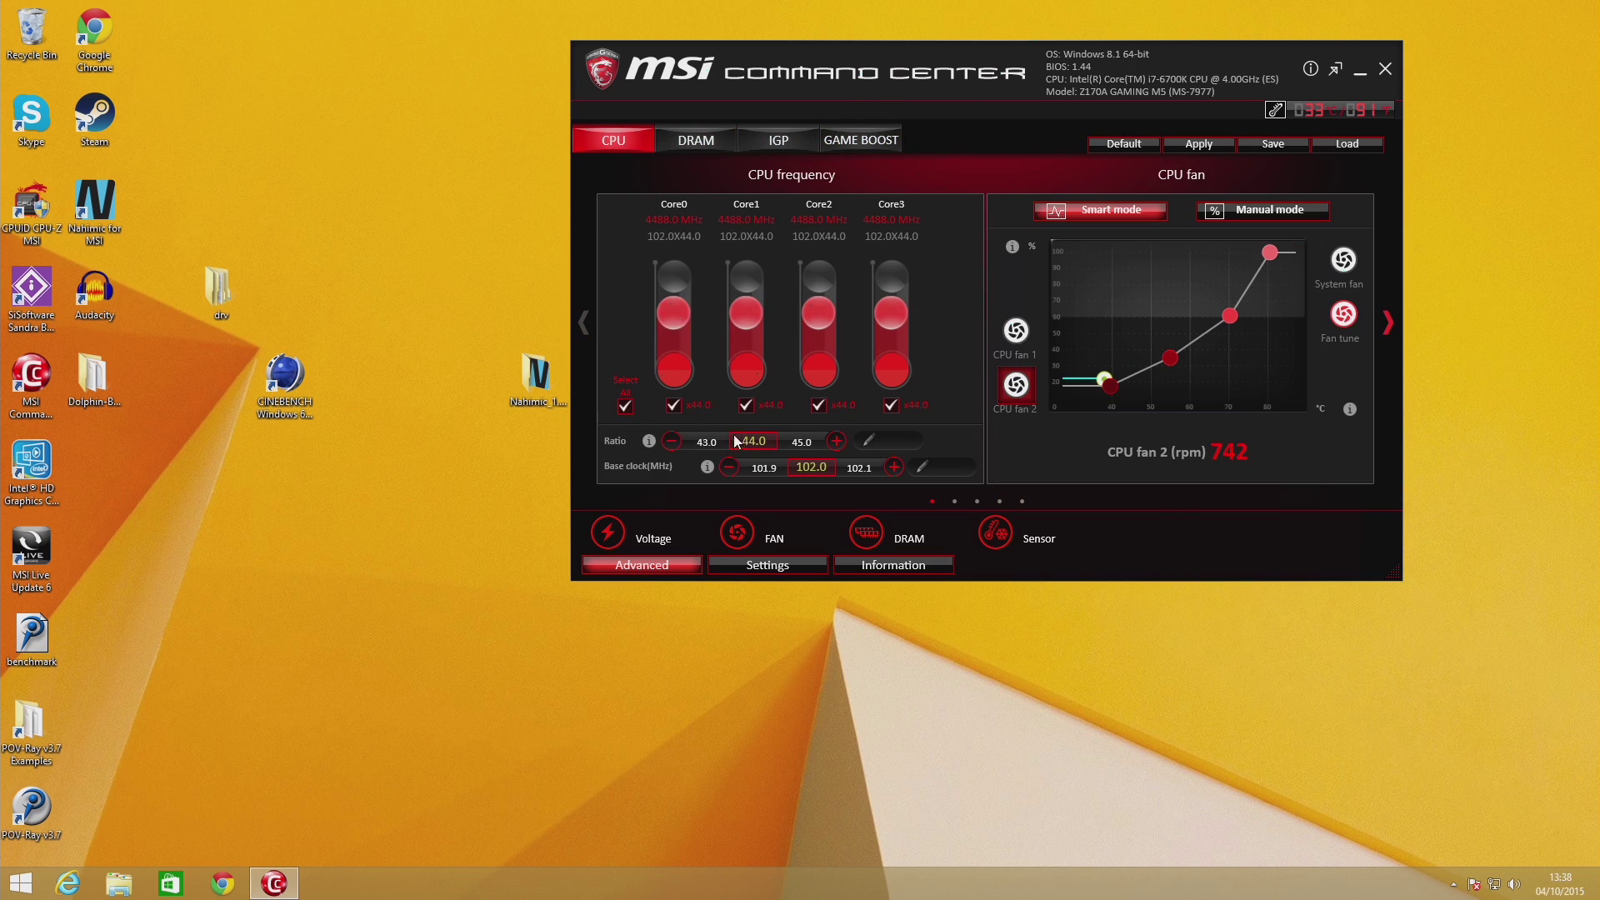
click(835, 441)
click(1197, 146)
Open the Voltage window, place it beside the main window, and open the Fan window
click(609, 532)
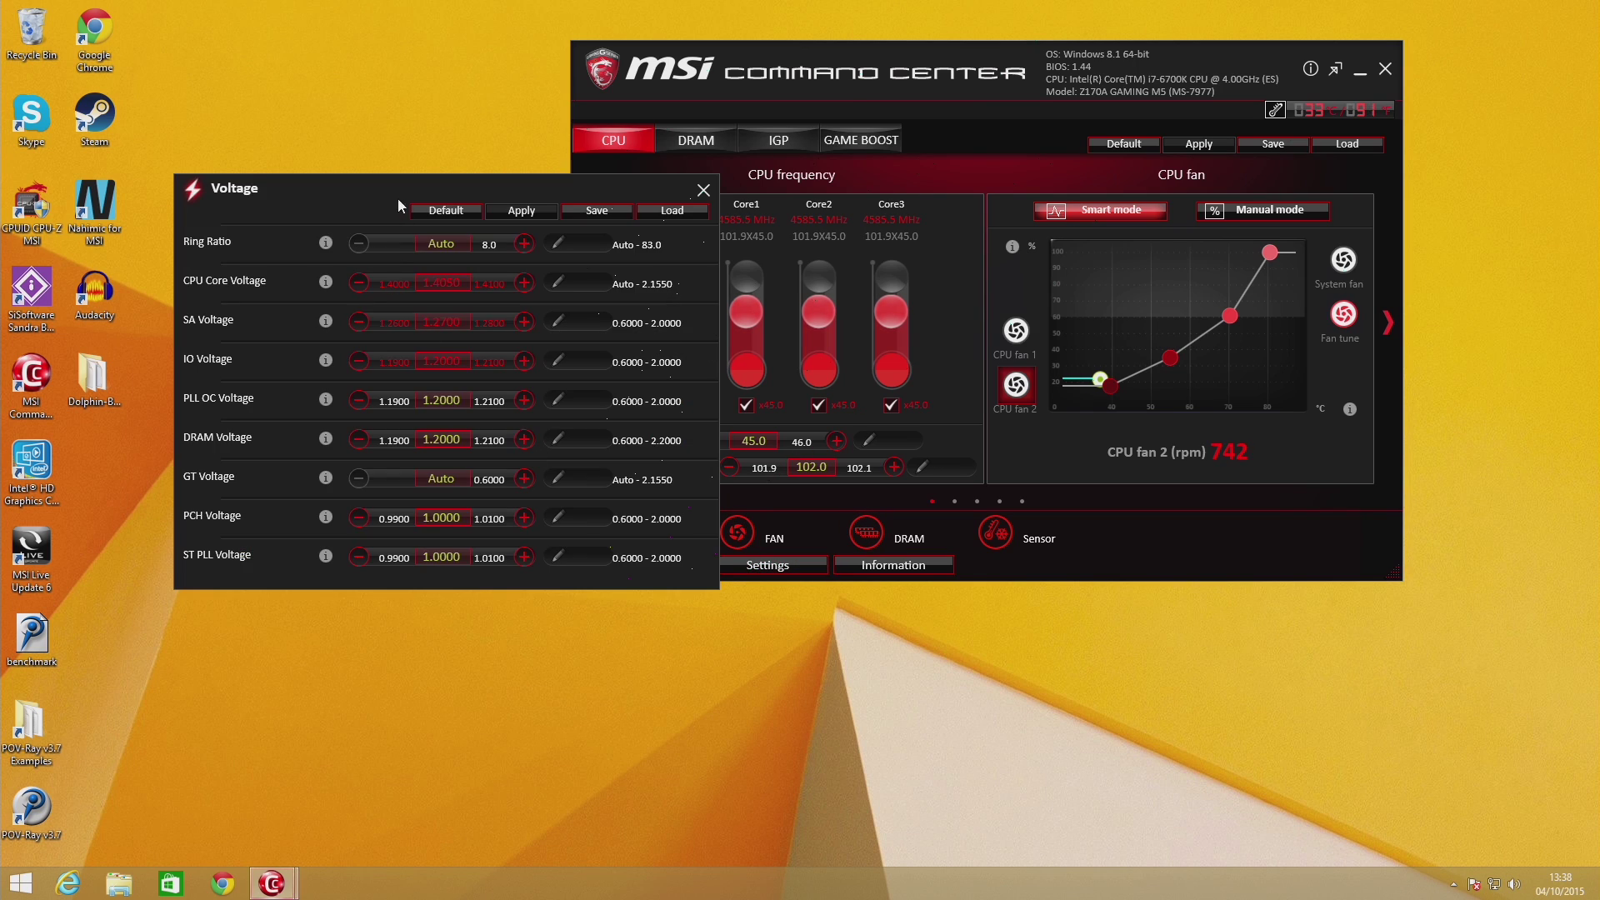
drag(393, 183, 240, 54)
click(736, 534)
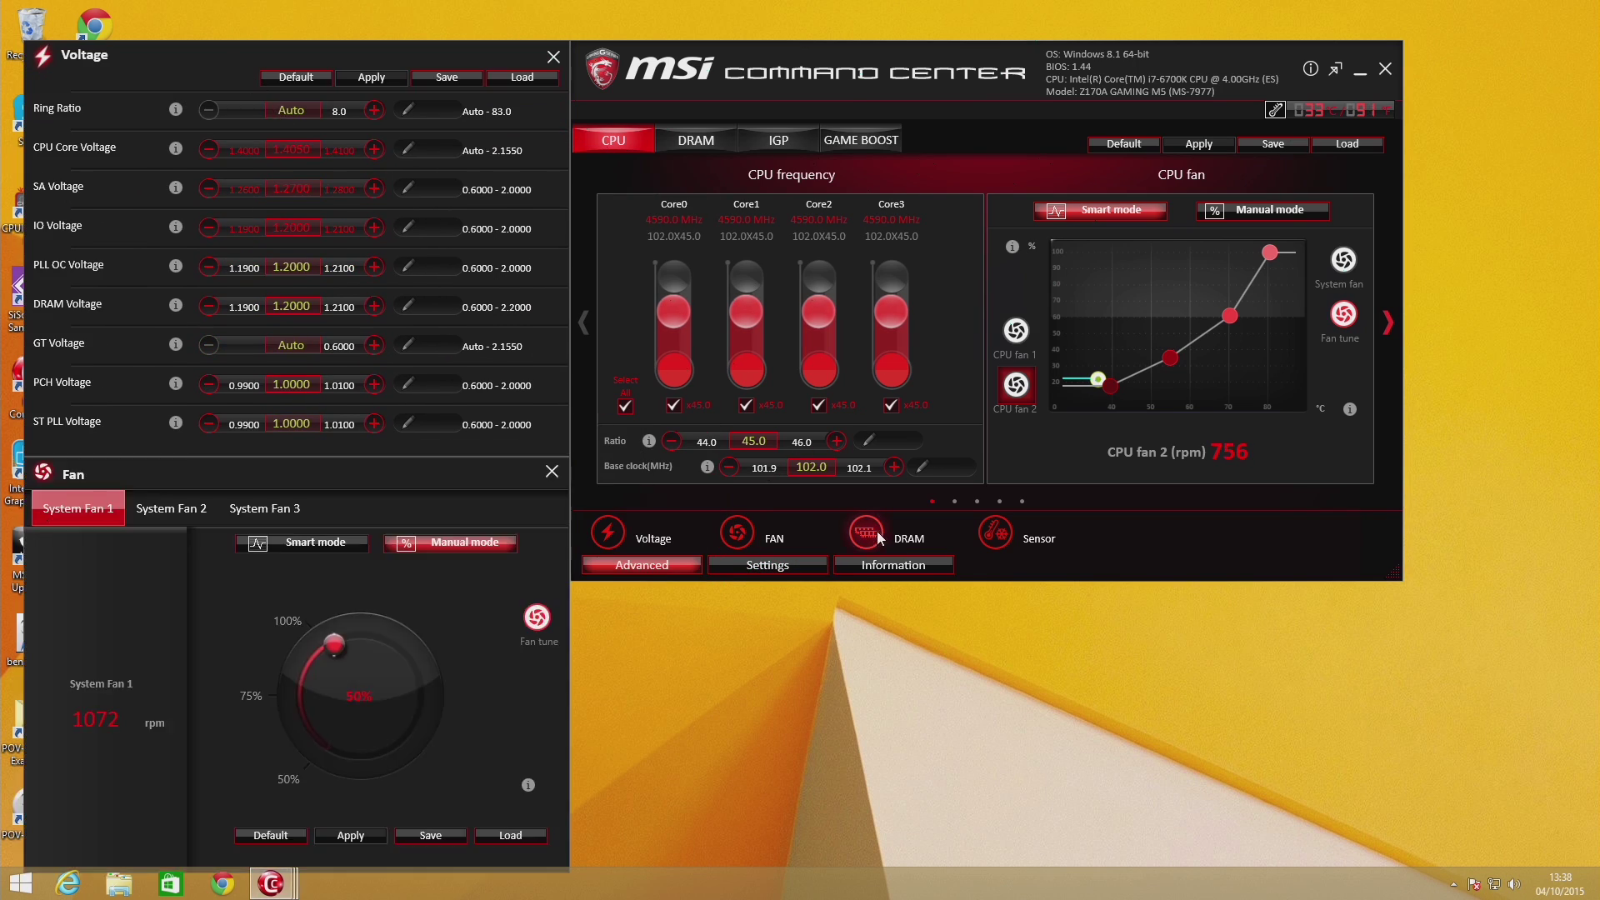
Open and look through the DRAM Timings, placing the window on the opposite side from the Voltage window
click(867, 533)
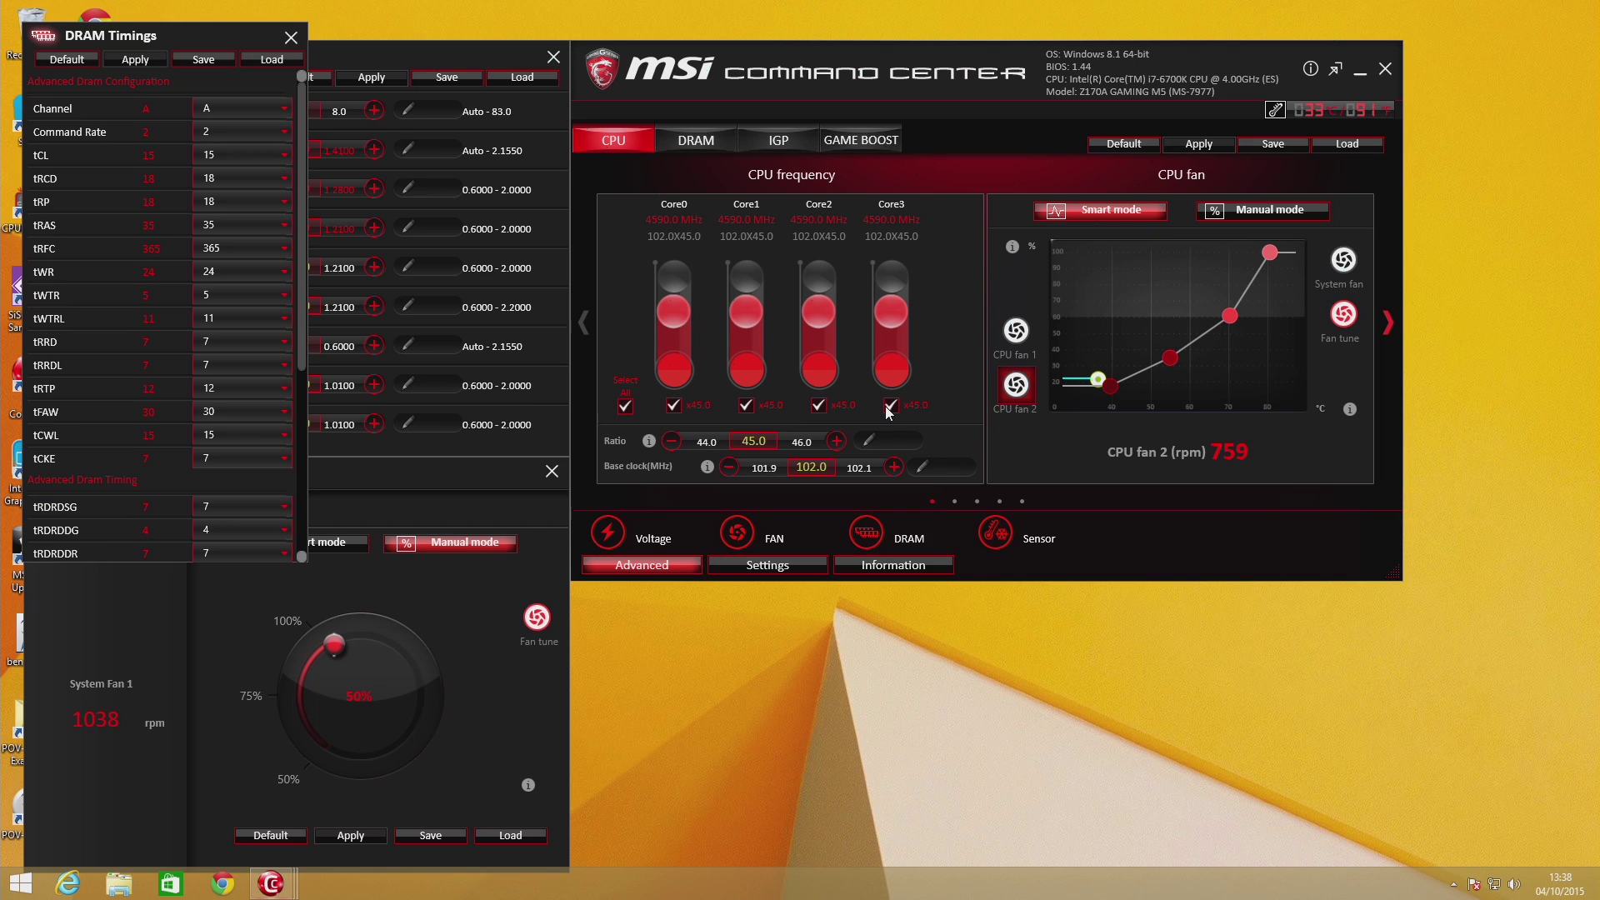
scroll(103, 192, down, 4)
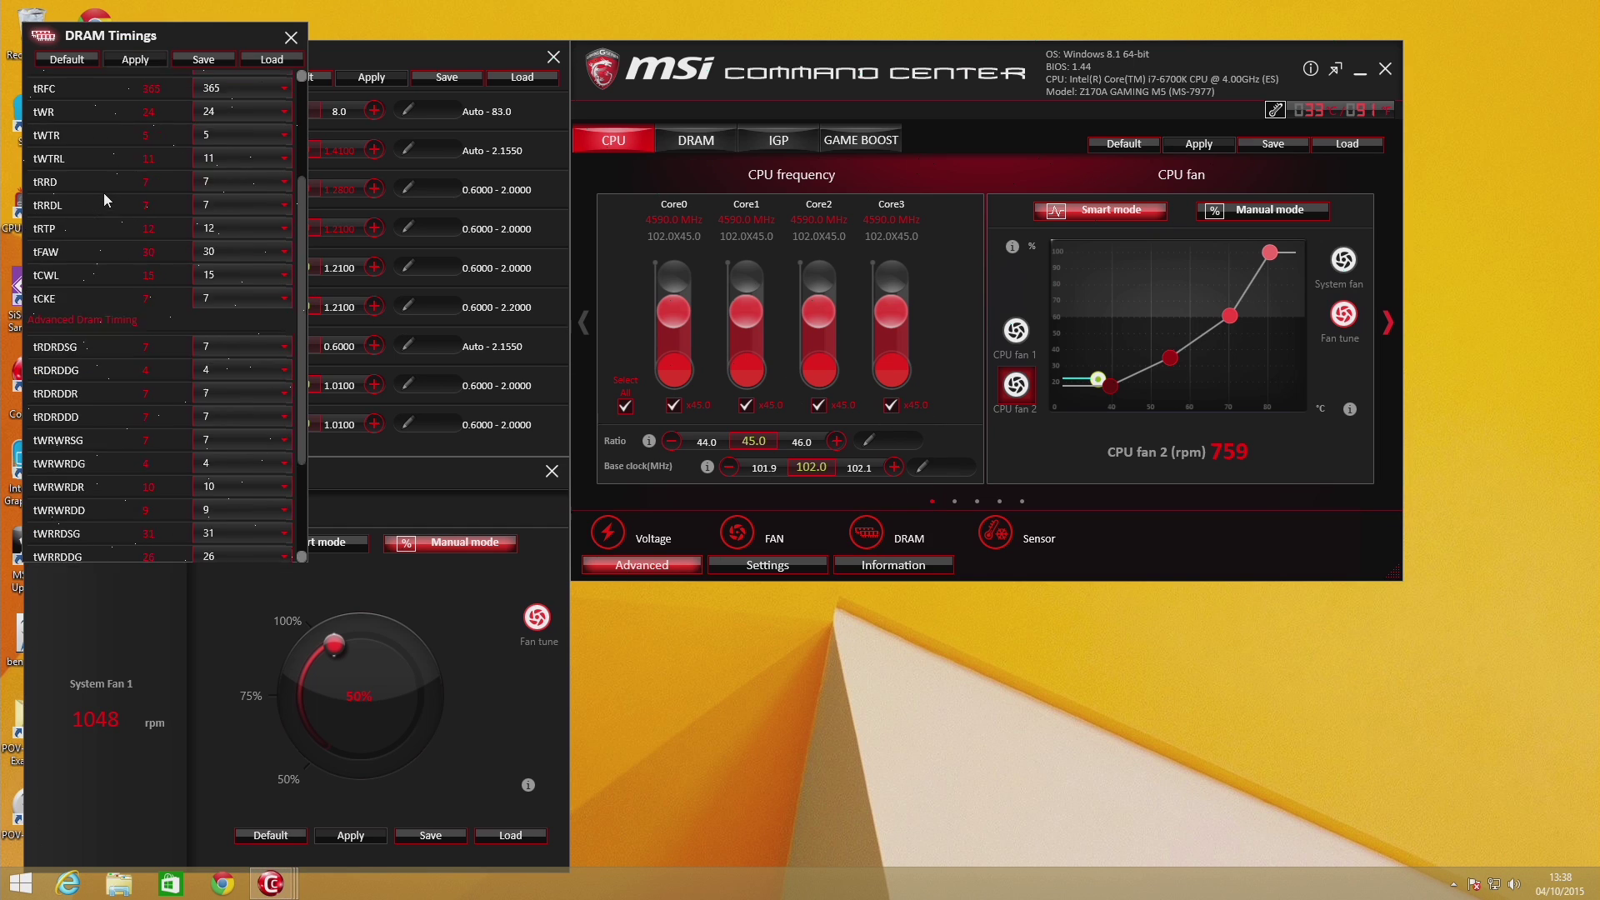
scroll(103, 193, up, 4)
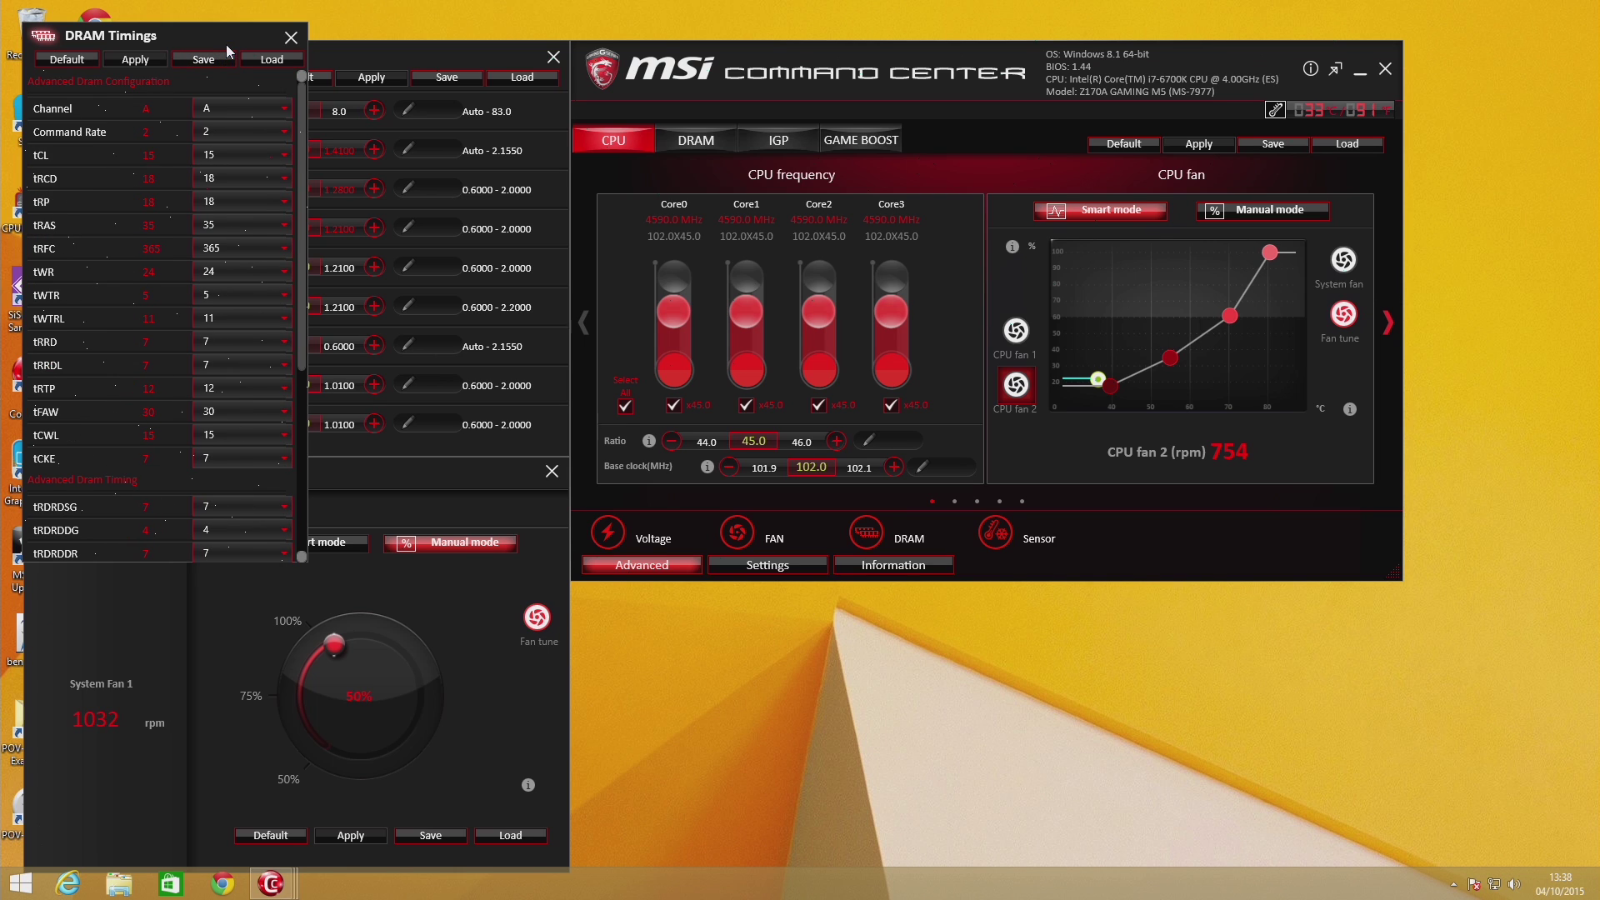
drag(233, 39, 1492, 80)
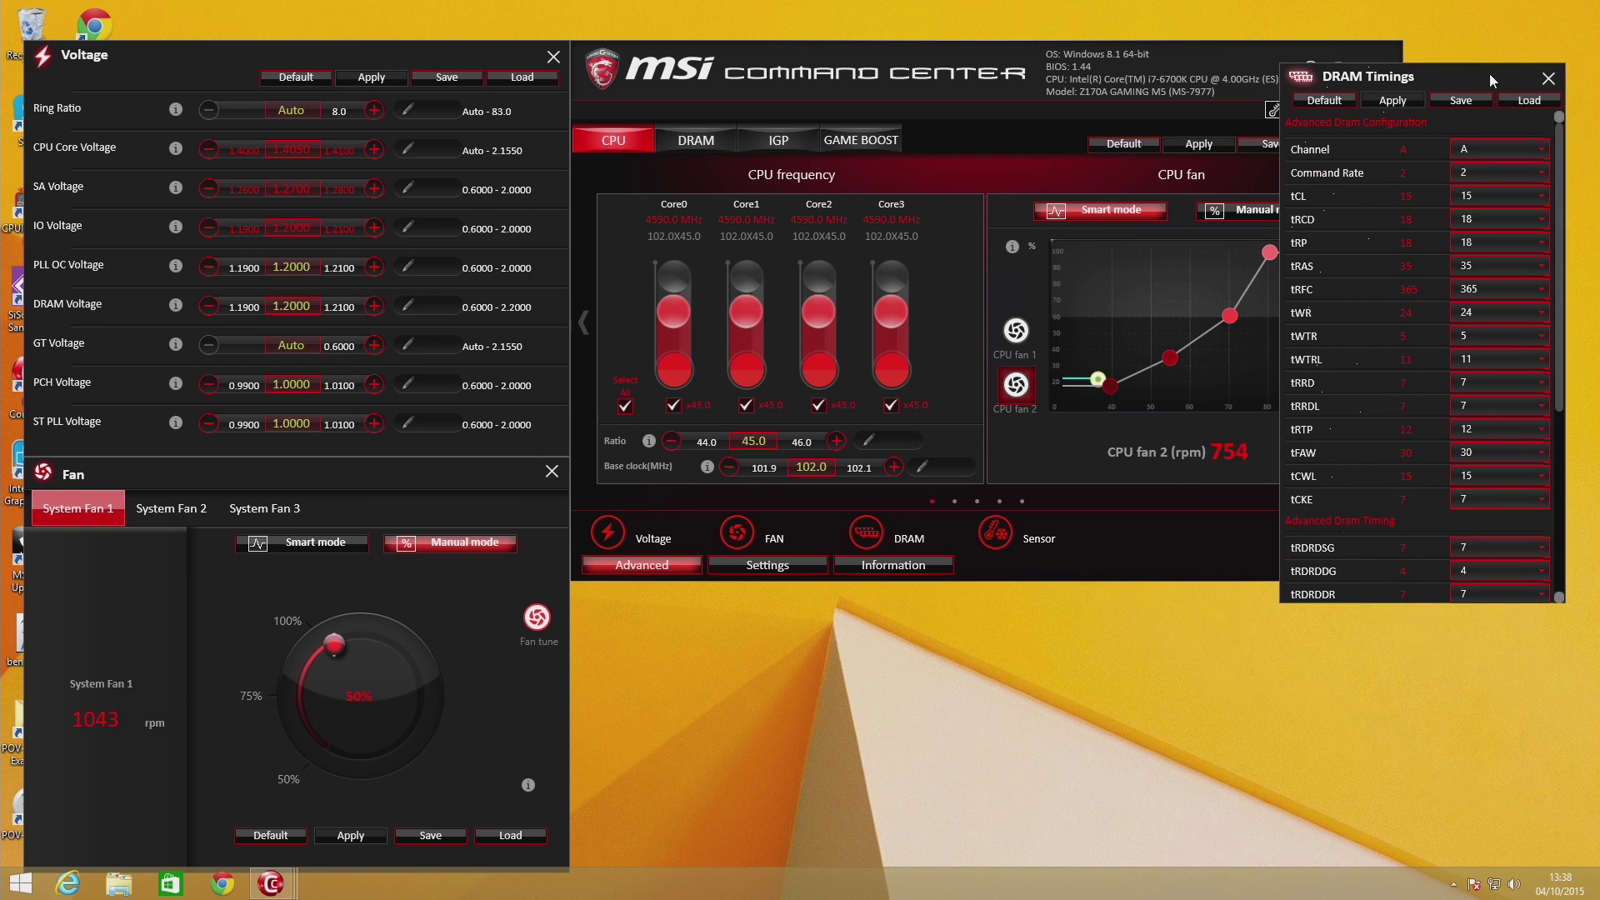
Open the Real-time Onboard Temperature Sensors Control and place it below the main window
click(995, 533)
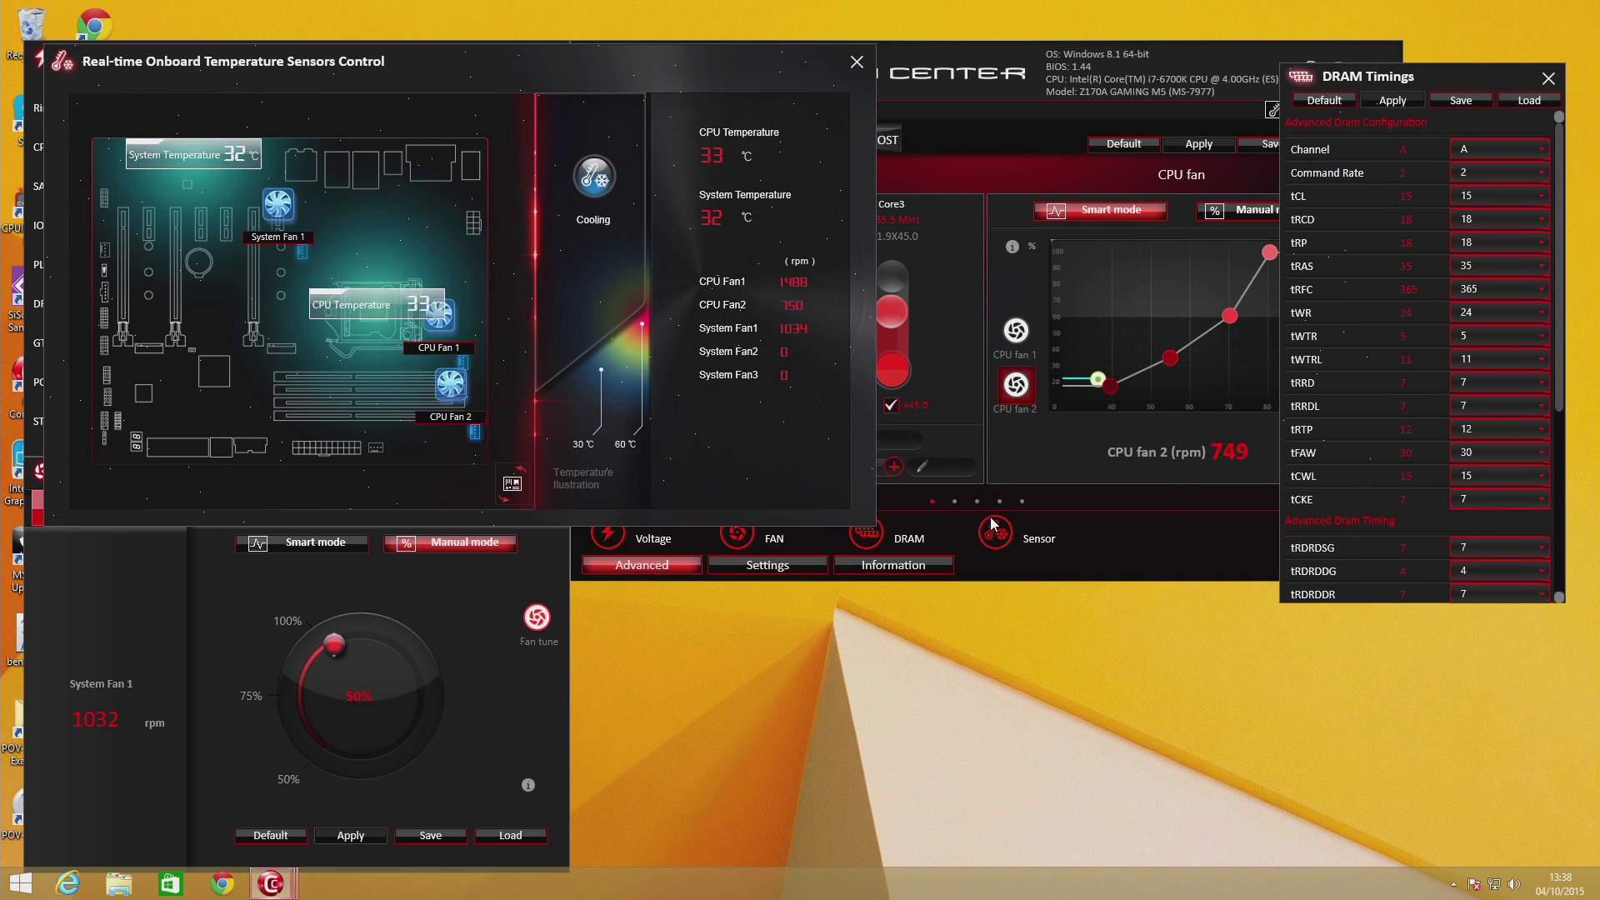
drag(605, 55, 1281, 588)
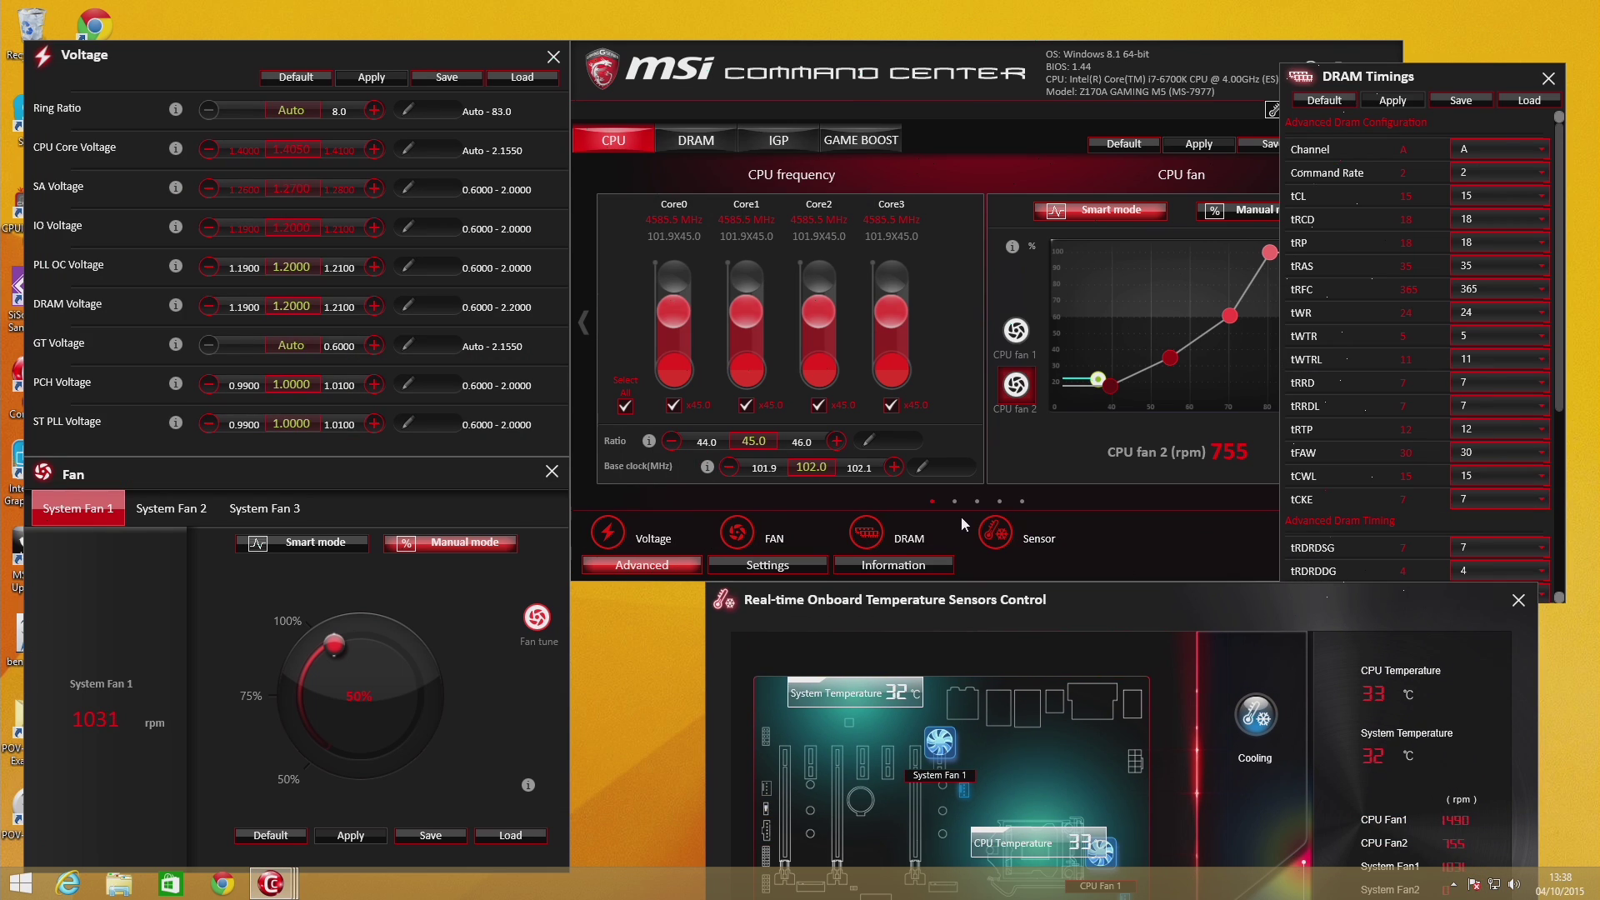
Open the Hardware Monitor from the information section and look through its voltage, temperature and fan readings
click(862, 563)
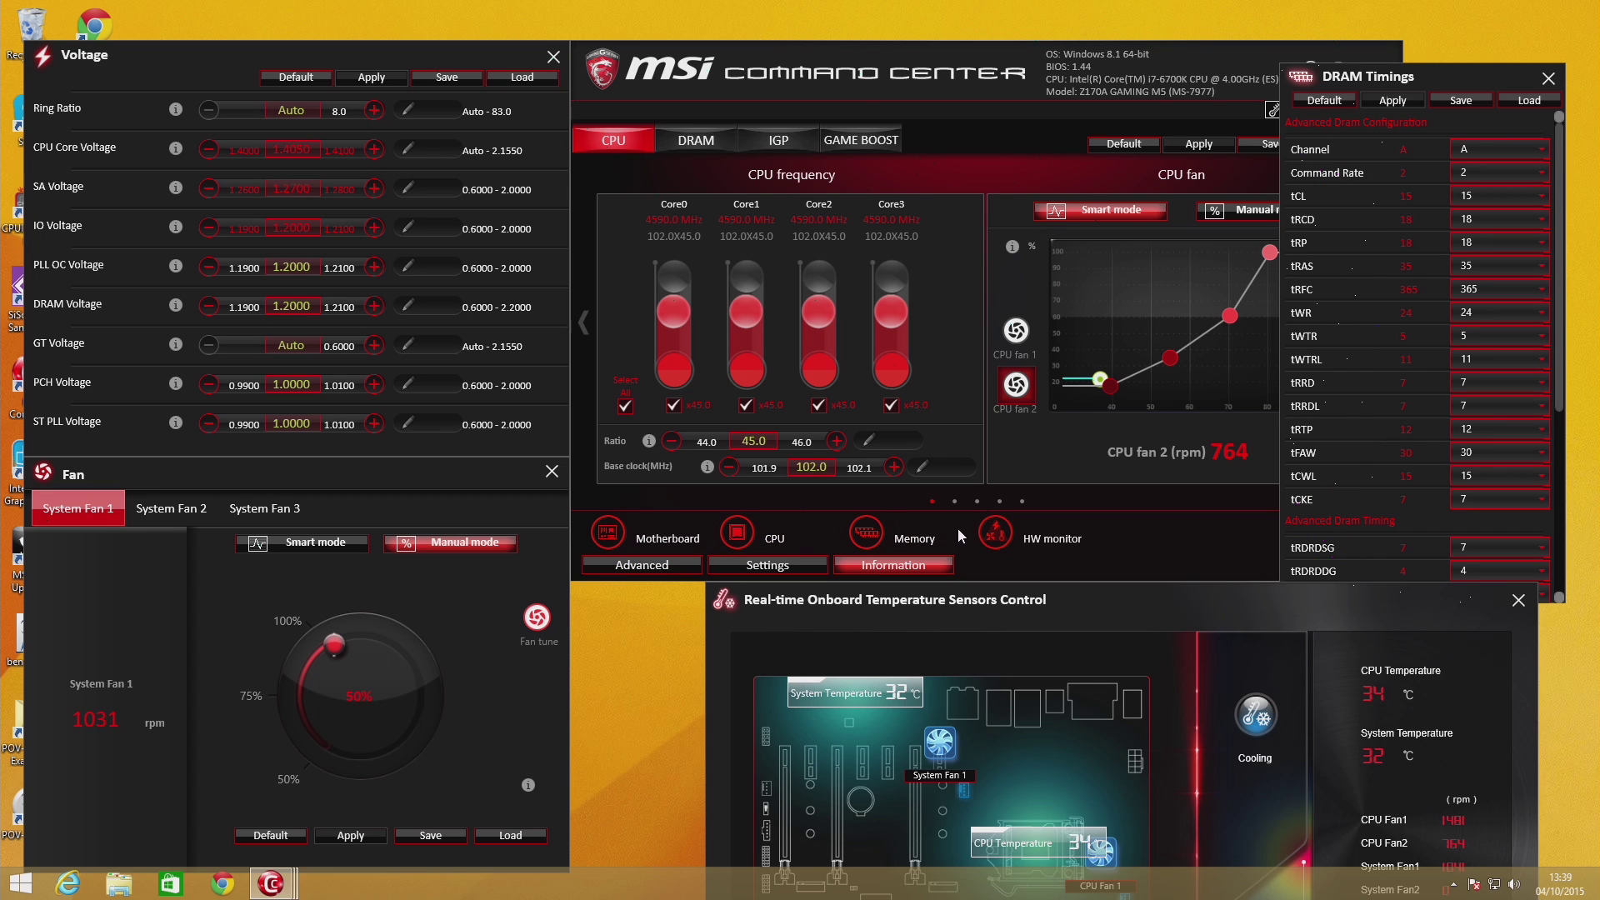
click(992, 520)
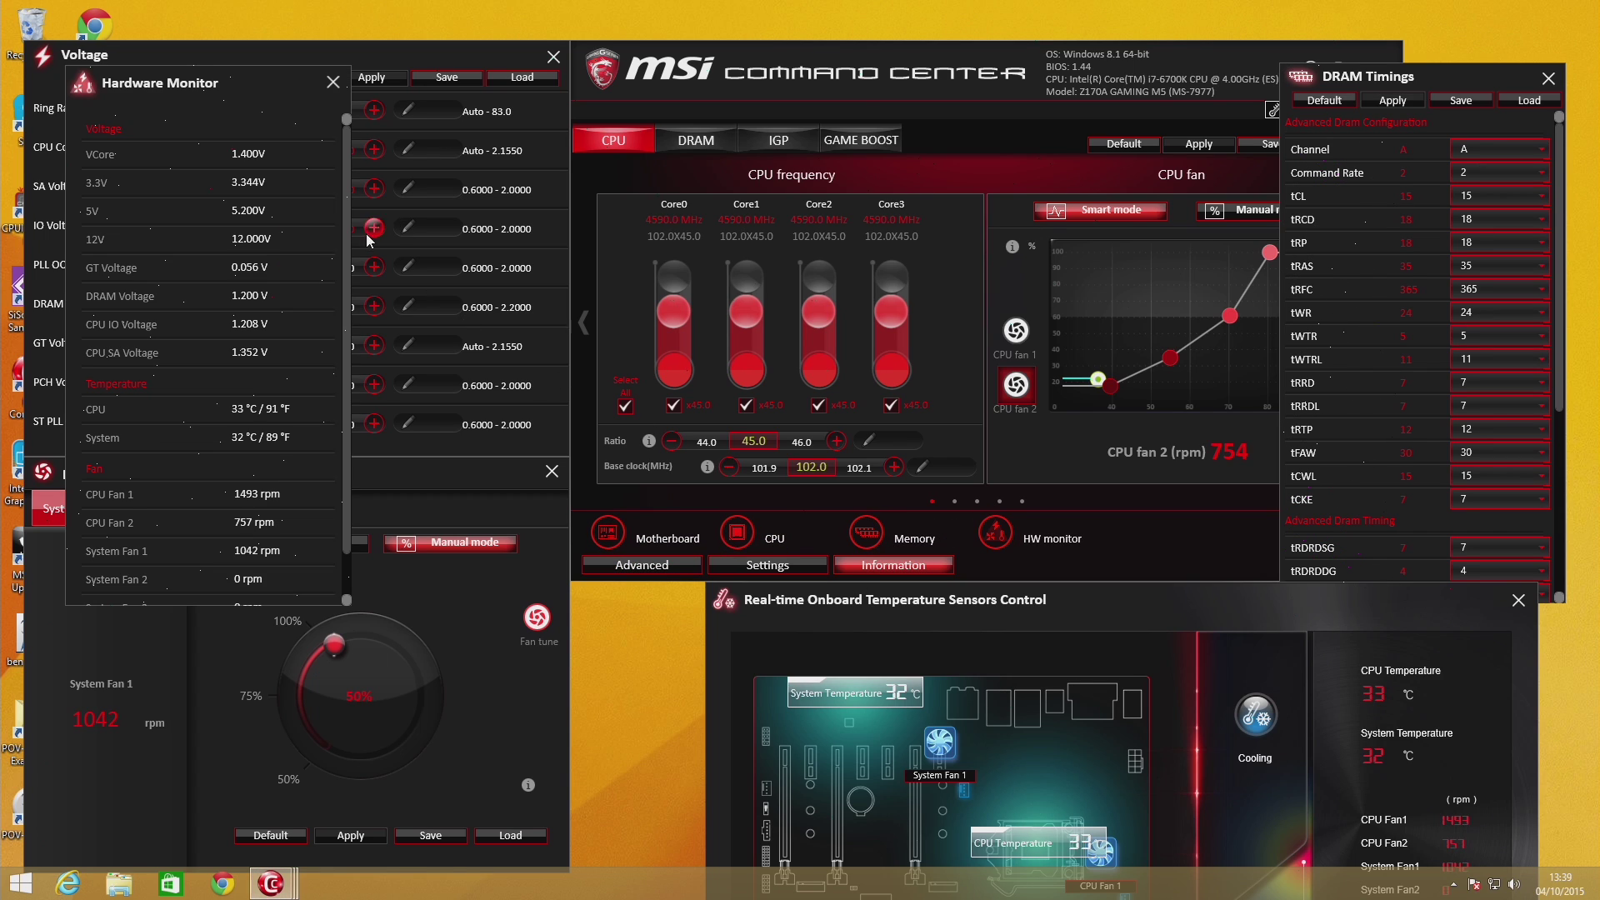
scroll(229, 275, down, 1)
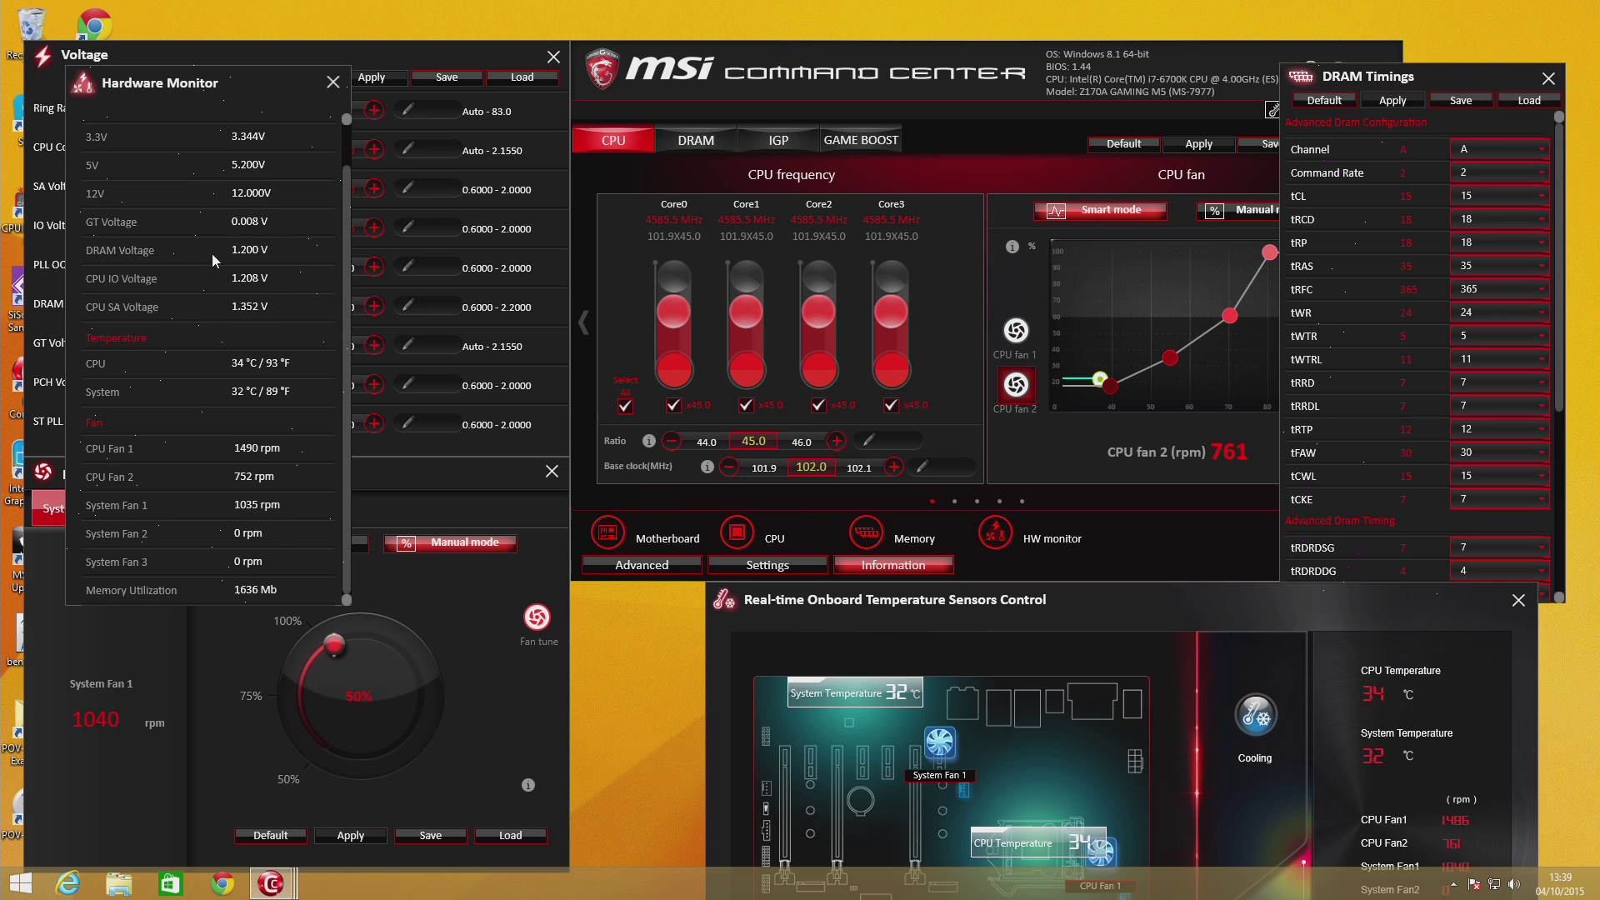
Move the Hardware Monitor over the main window and close it, and view and close the Memory information for DIMM 1
scroll(218, 262, up, 1)
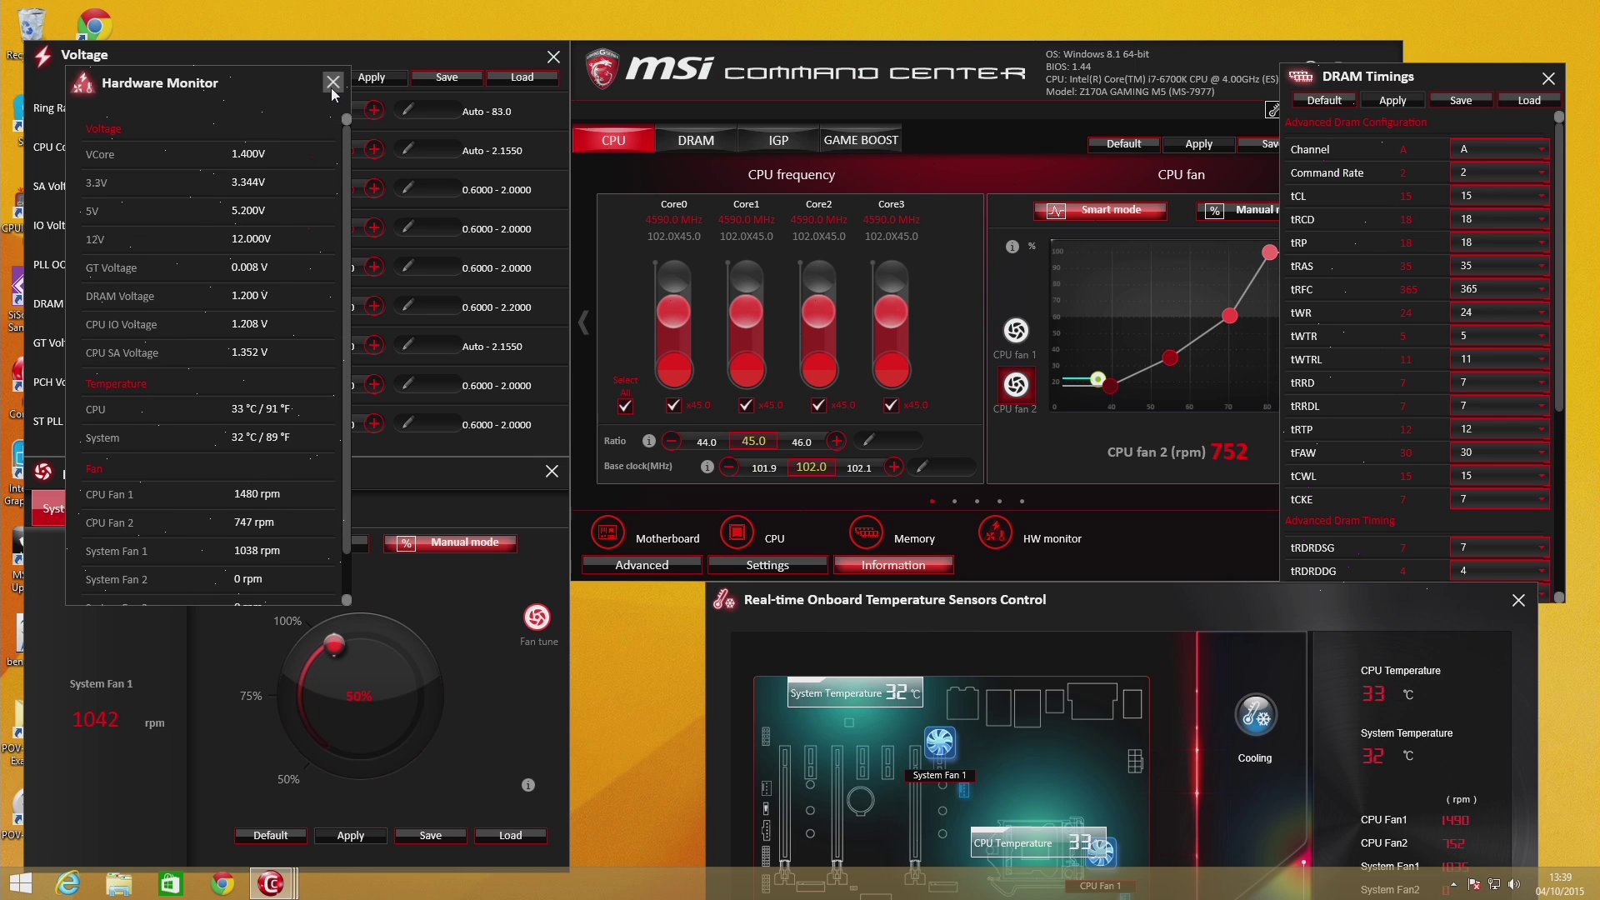
drag(199, 97, 759, 169)
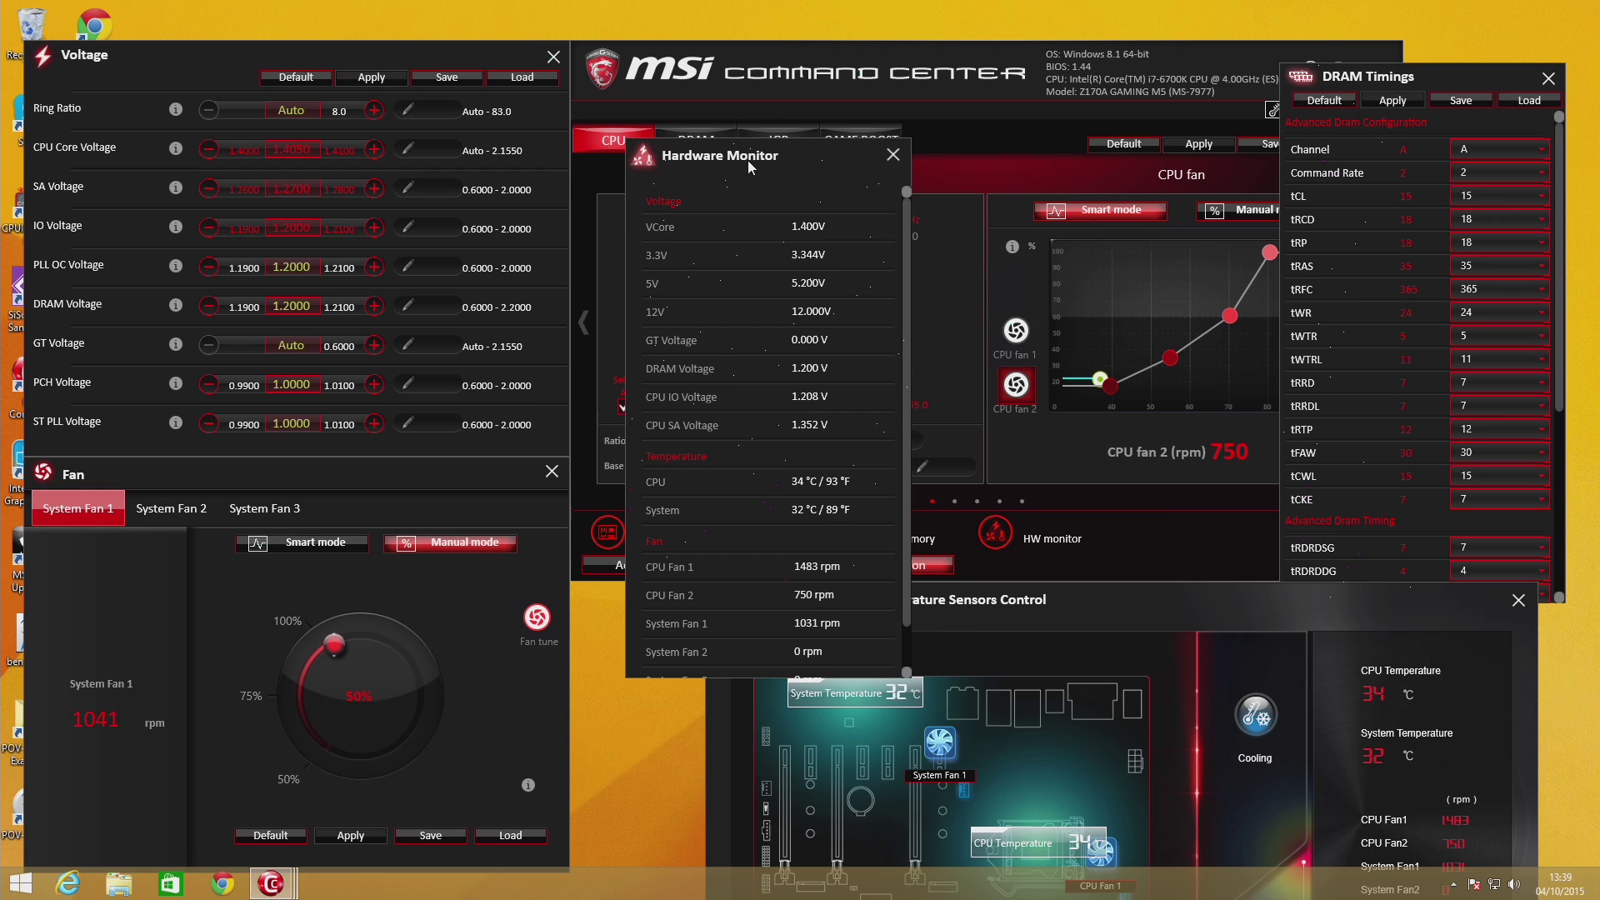
click(890, 155)
click(866, 534)
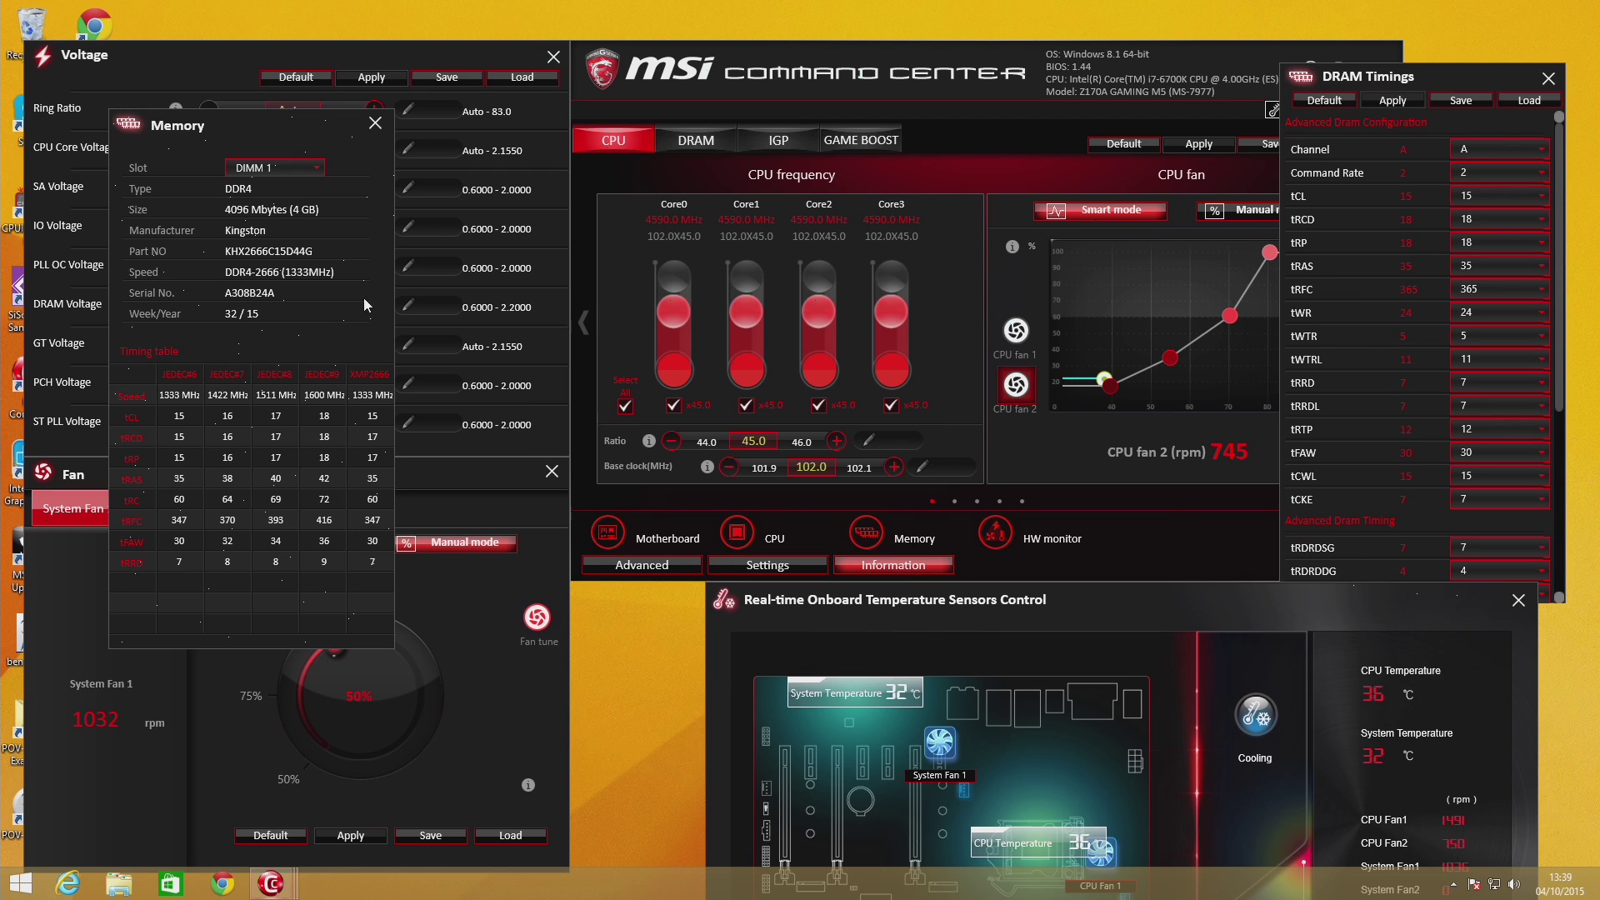
click(375, 123)
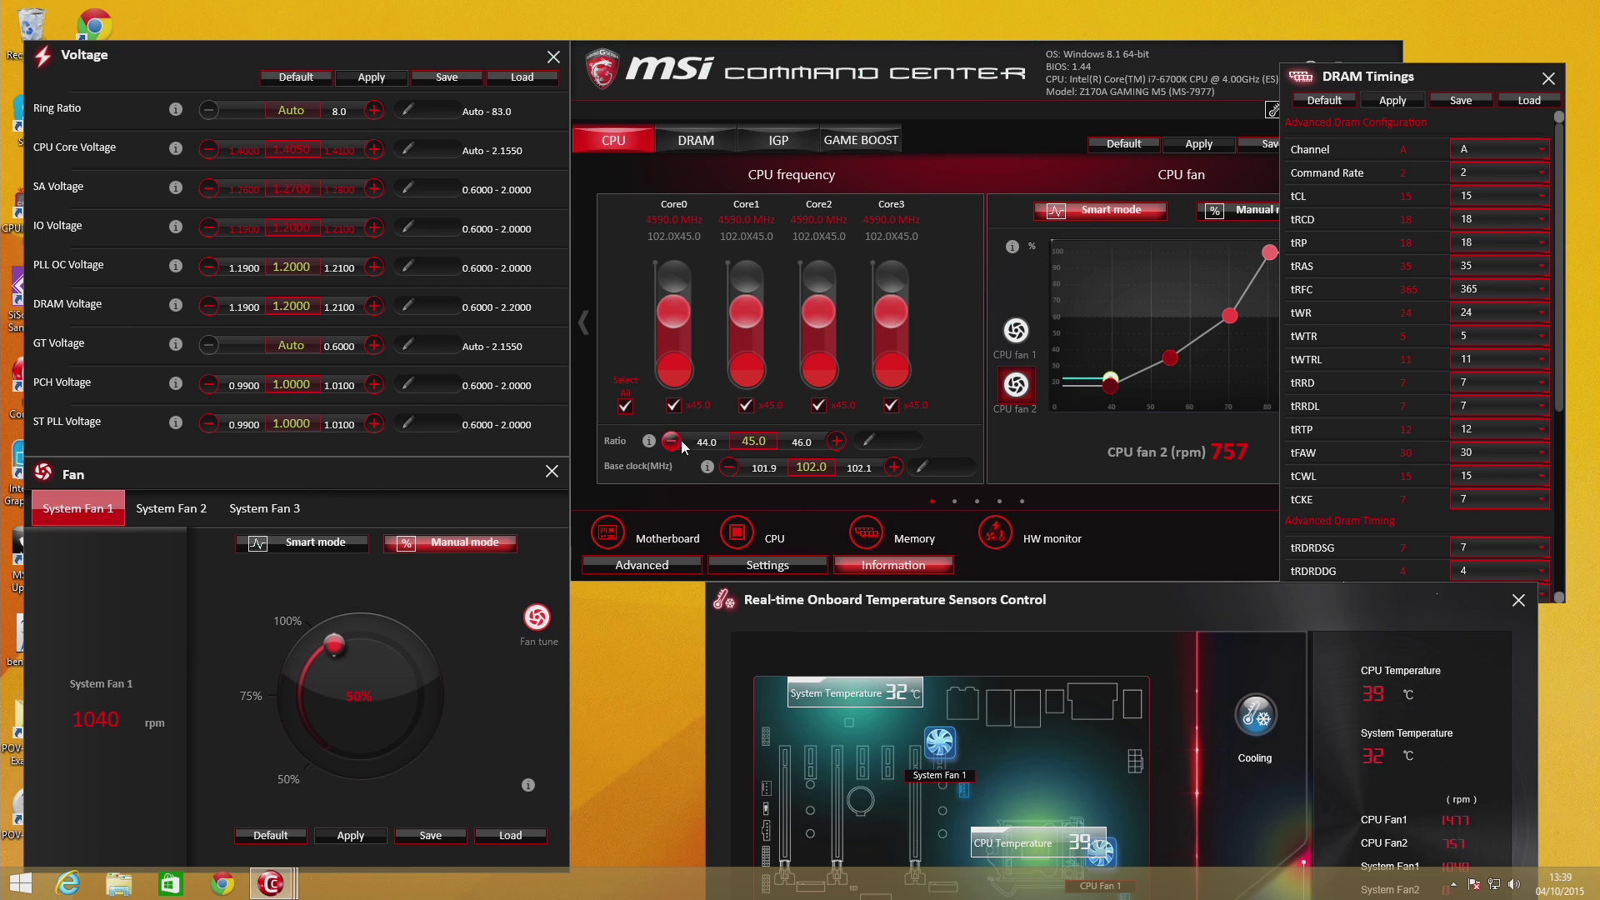
Look through the processor, clock, cache and per-core details in the CPU information, close it, and open the Motherboard information
click(734, 533)
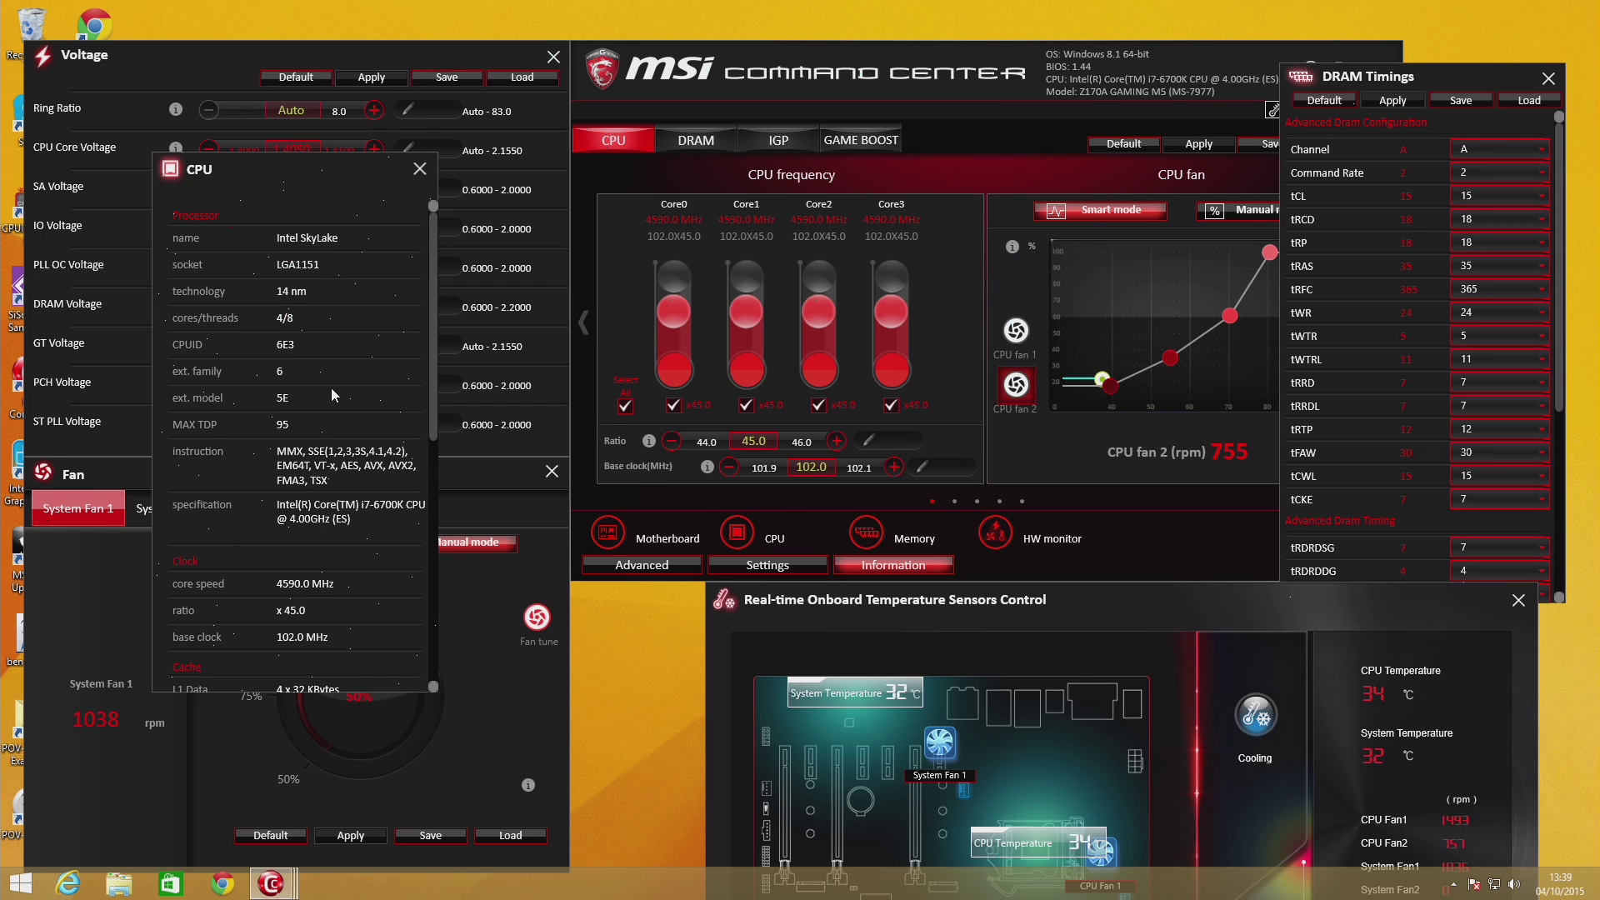
scroll(332, 395, down, 6)
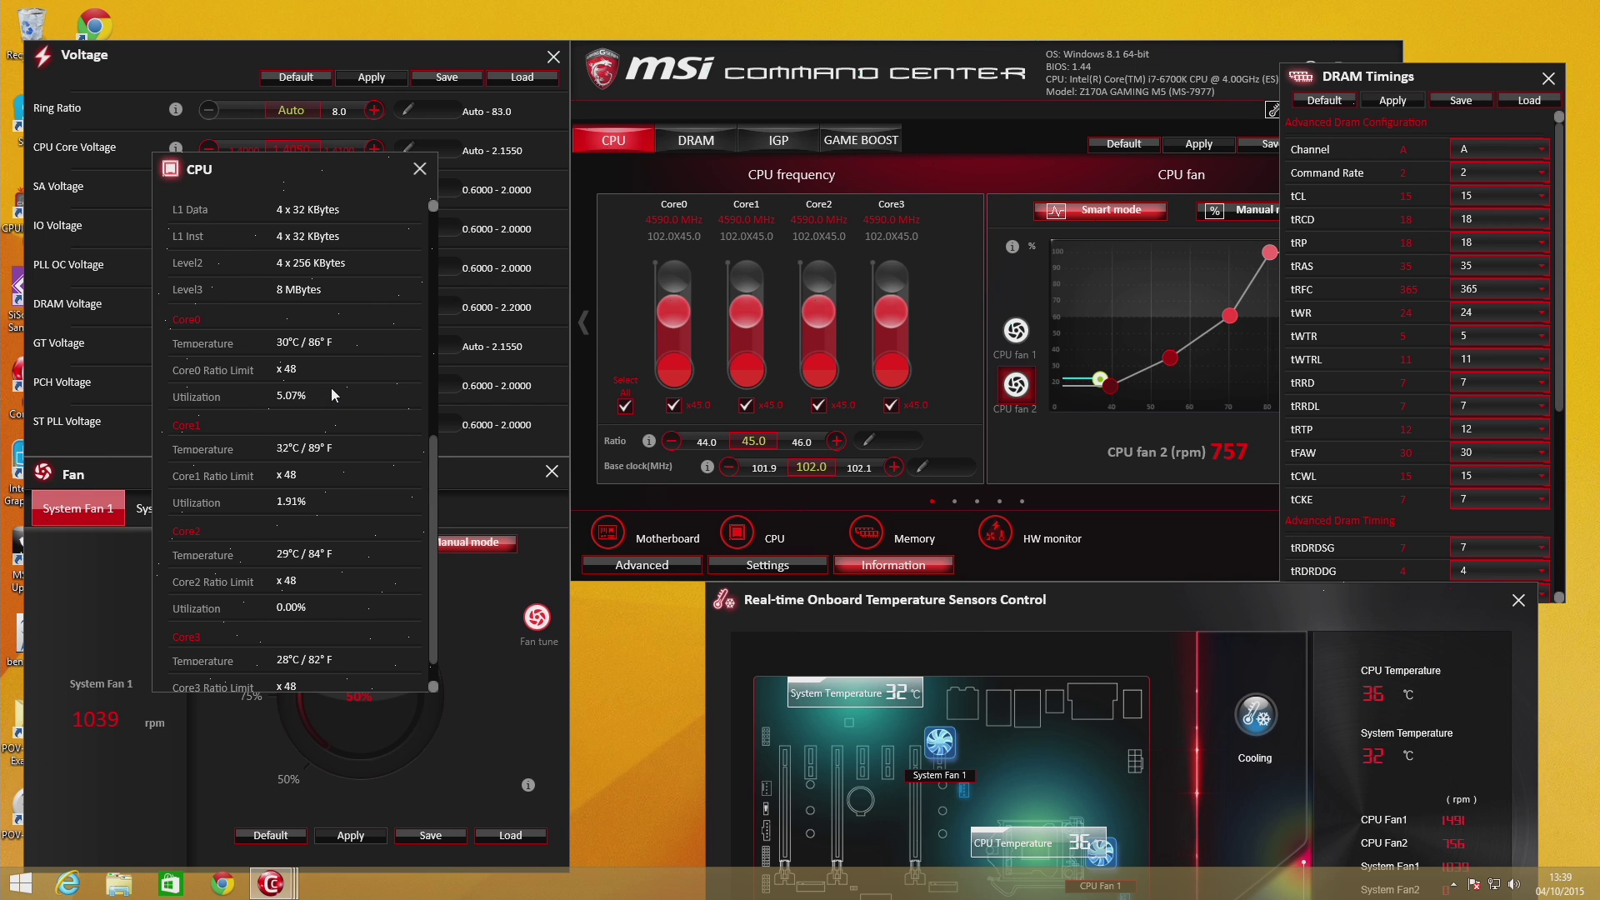
scroll(331, 388, down, 1)
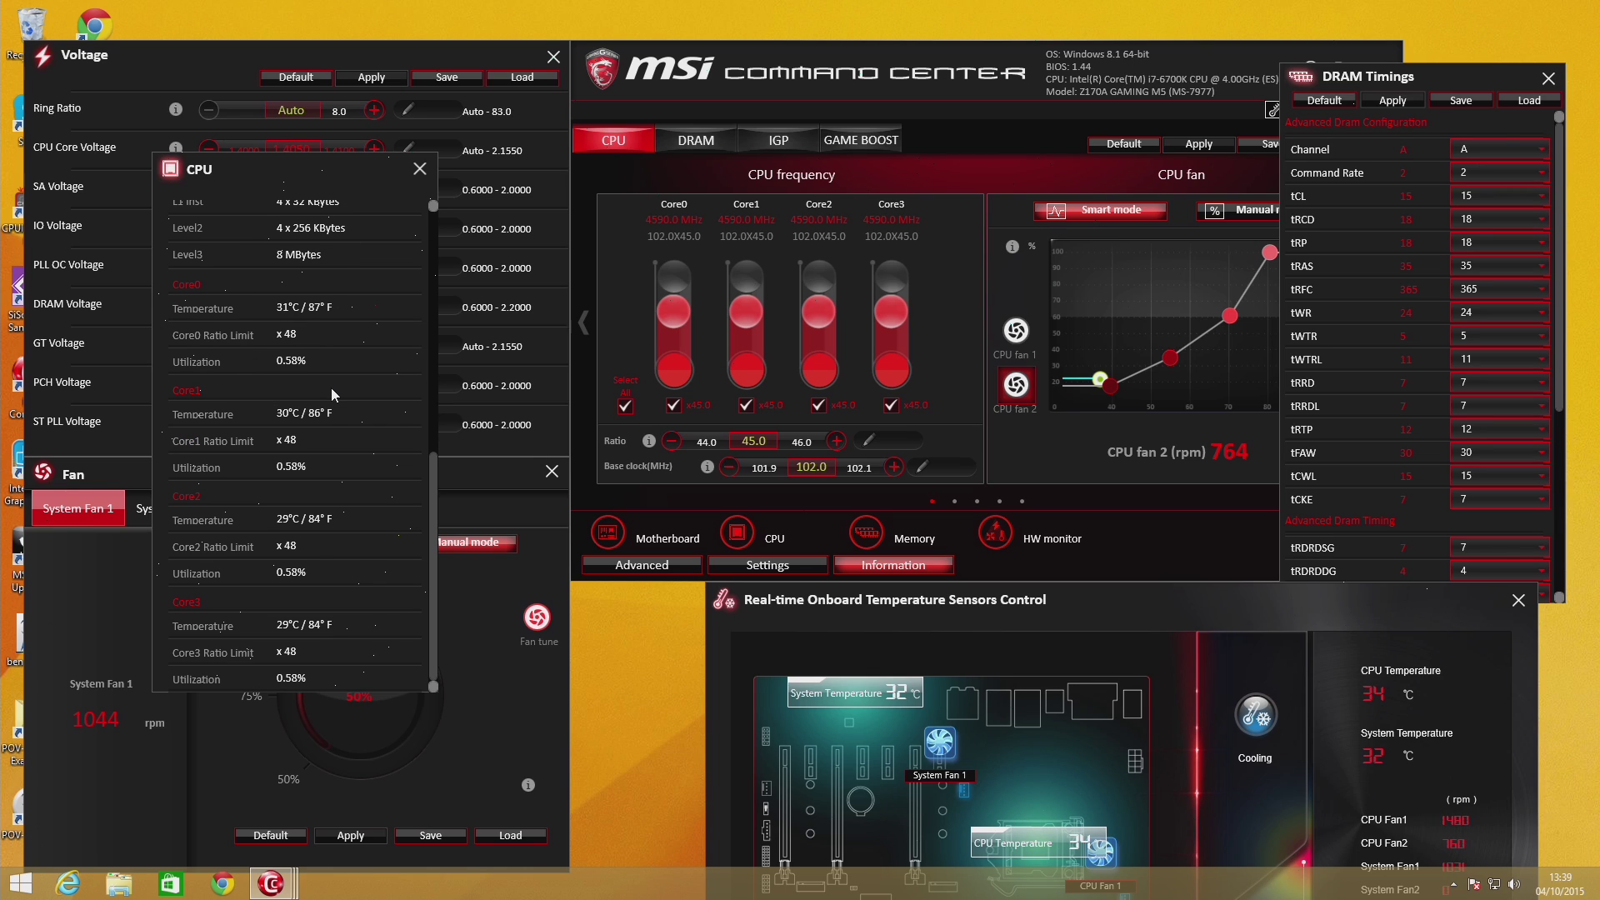
click(422, 171)
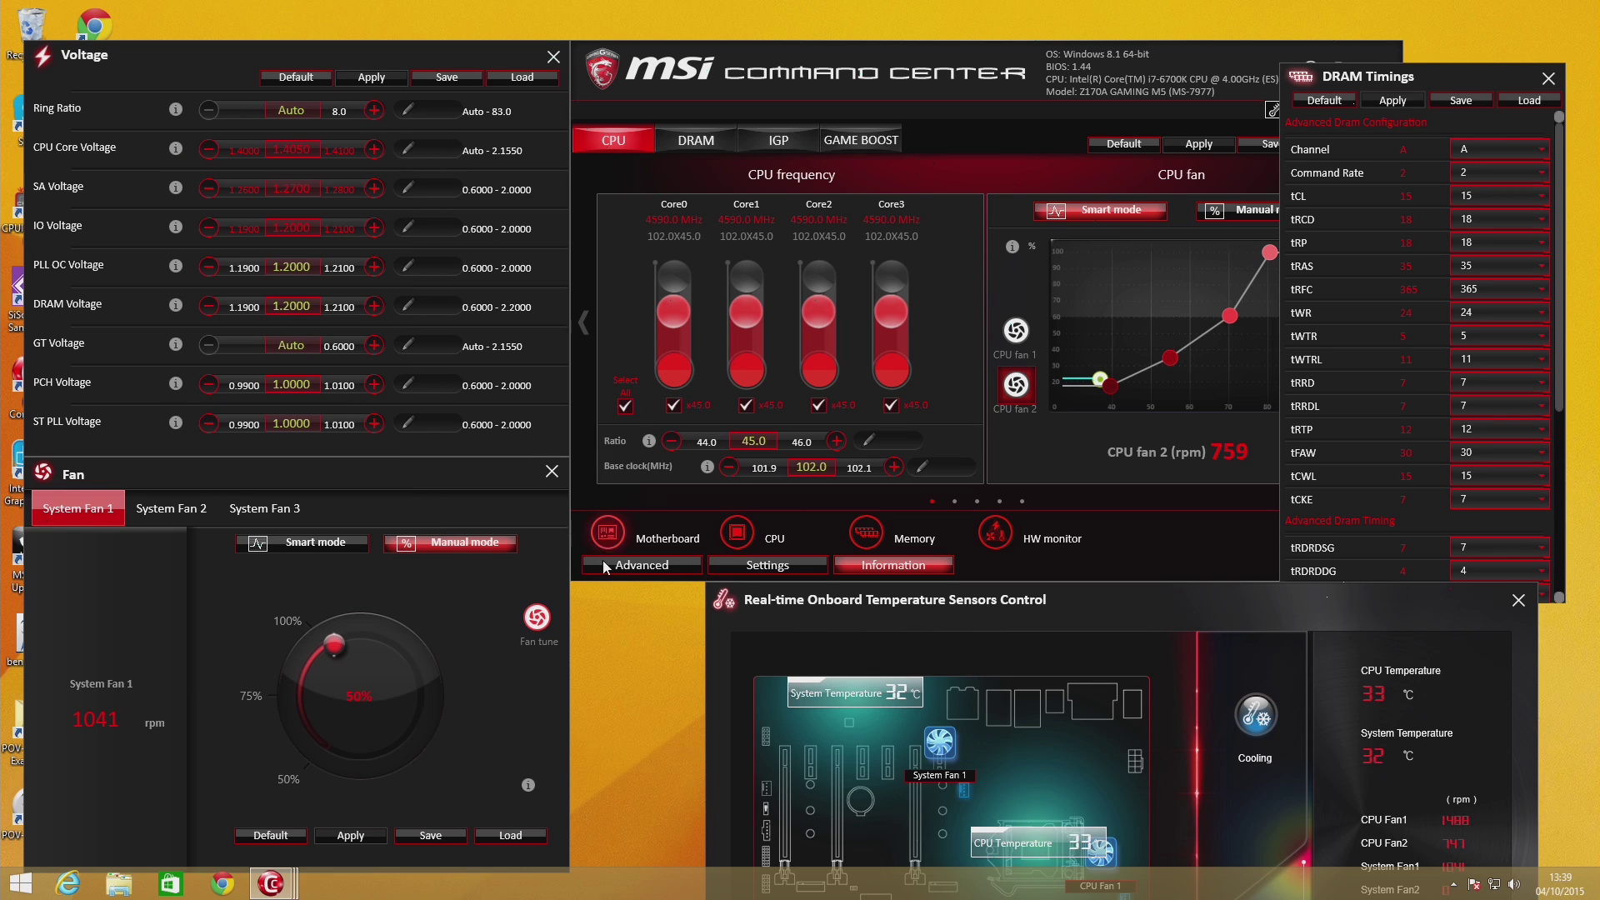
click(607, 533)
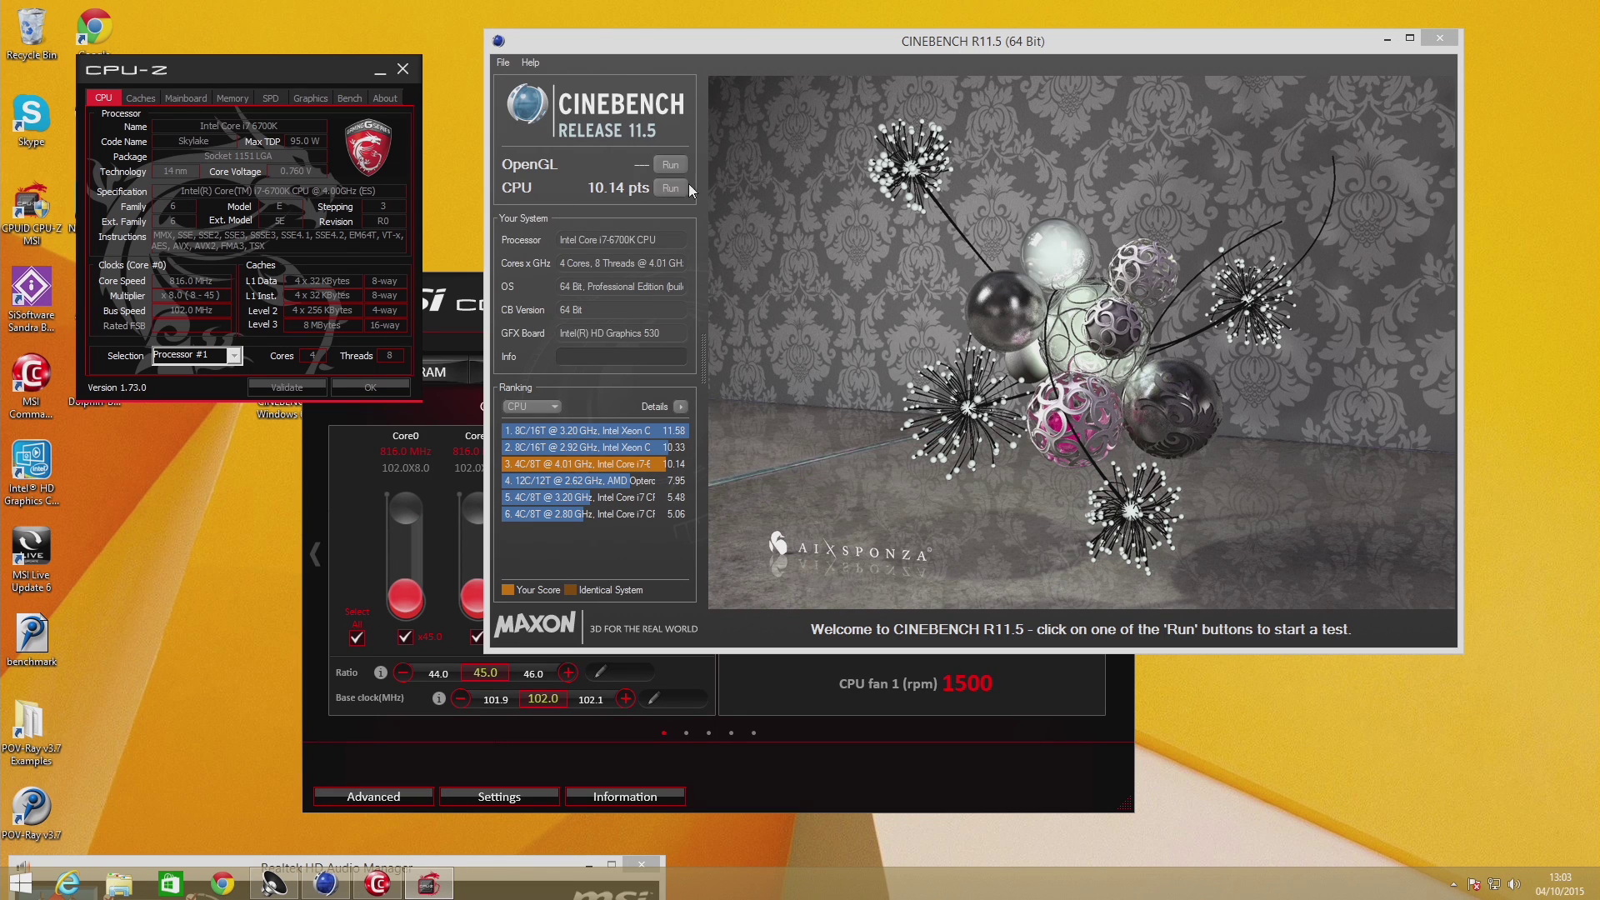
Switch to CINEBENCH R11.5 and run the CPU test
click(670, 188)
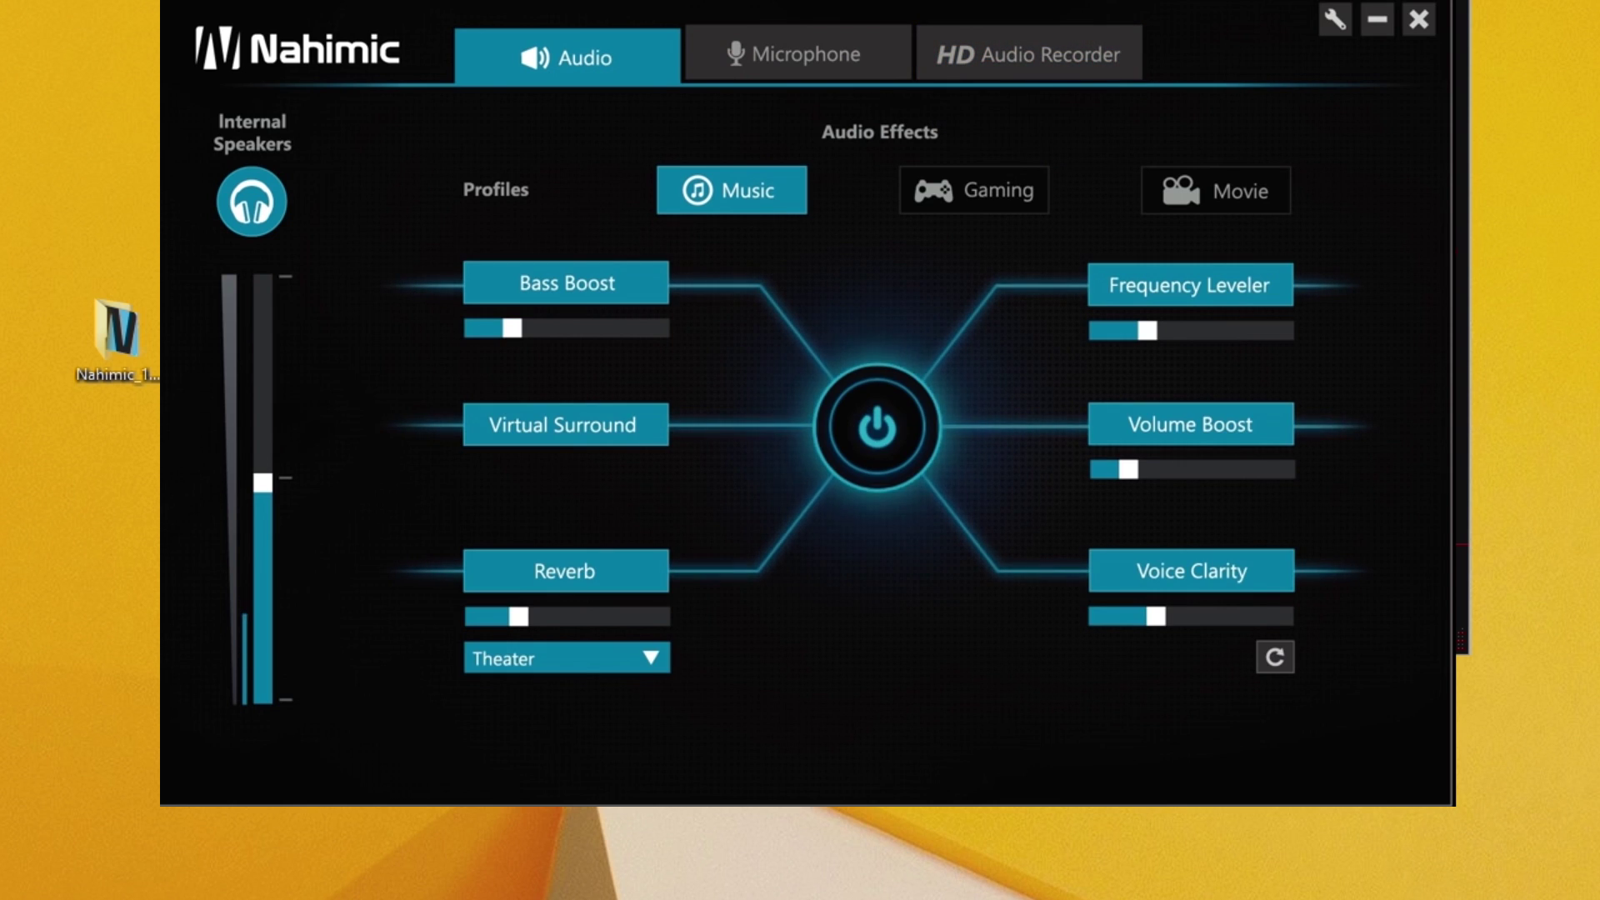
In Nahimic, try the Gaming and Movie audio profiles and return to the Music profile
mouse_move(263, 482)
mouse_down()
mouse_move(263, 415)
mouse_move(263, 483)
mouse_up()
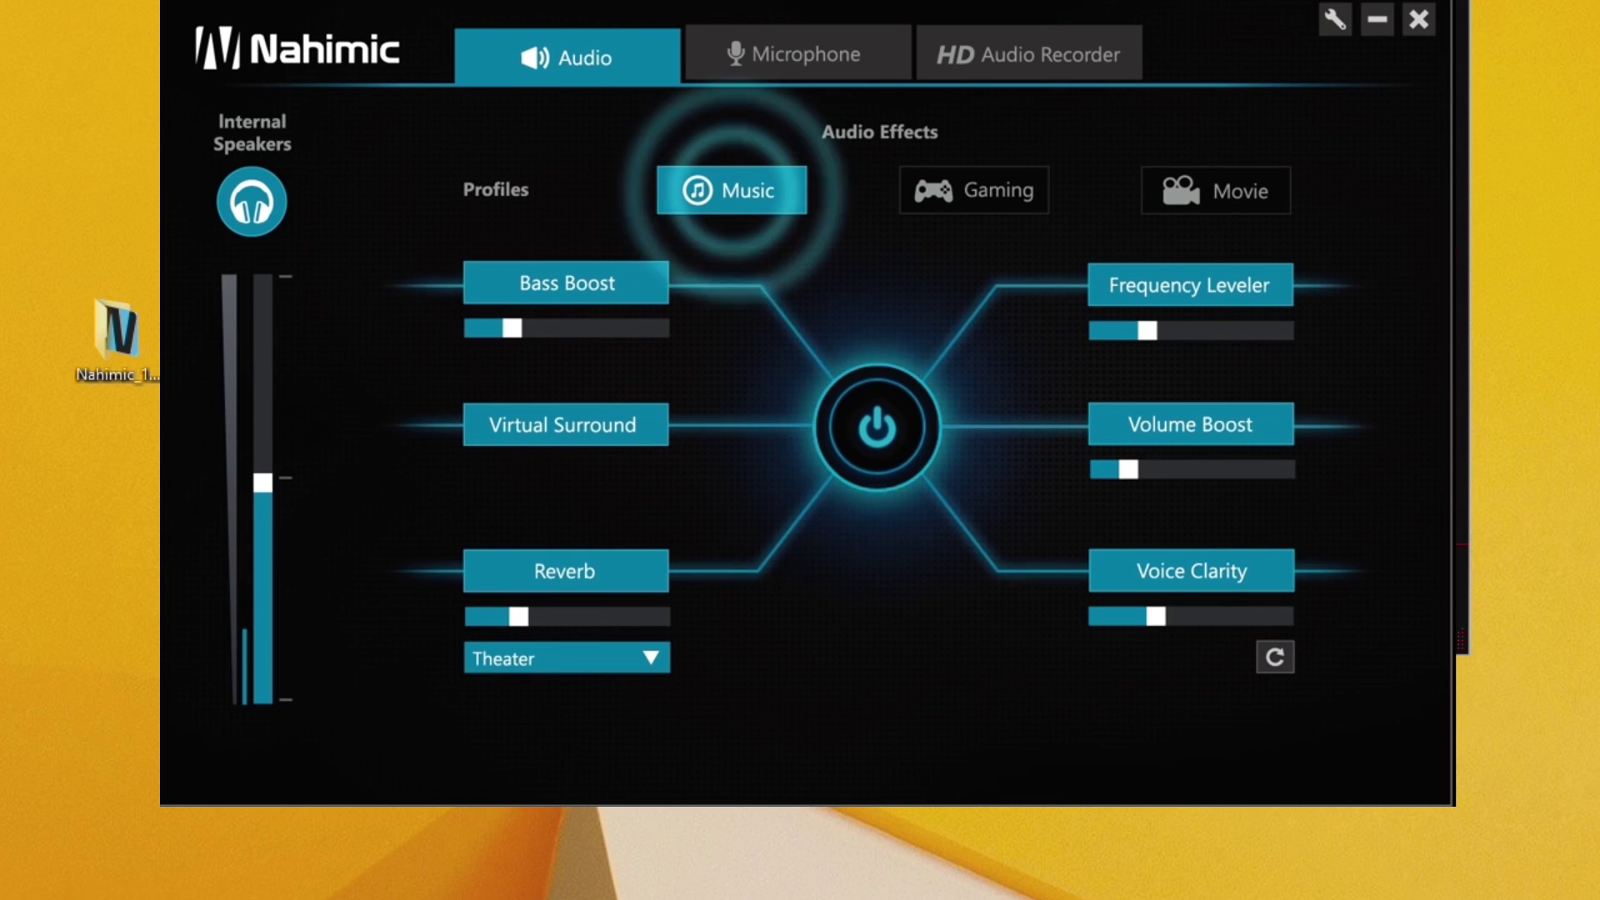
click(969, 189)
click(1212, 191)
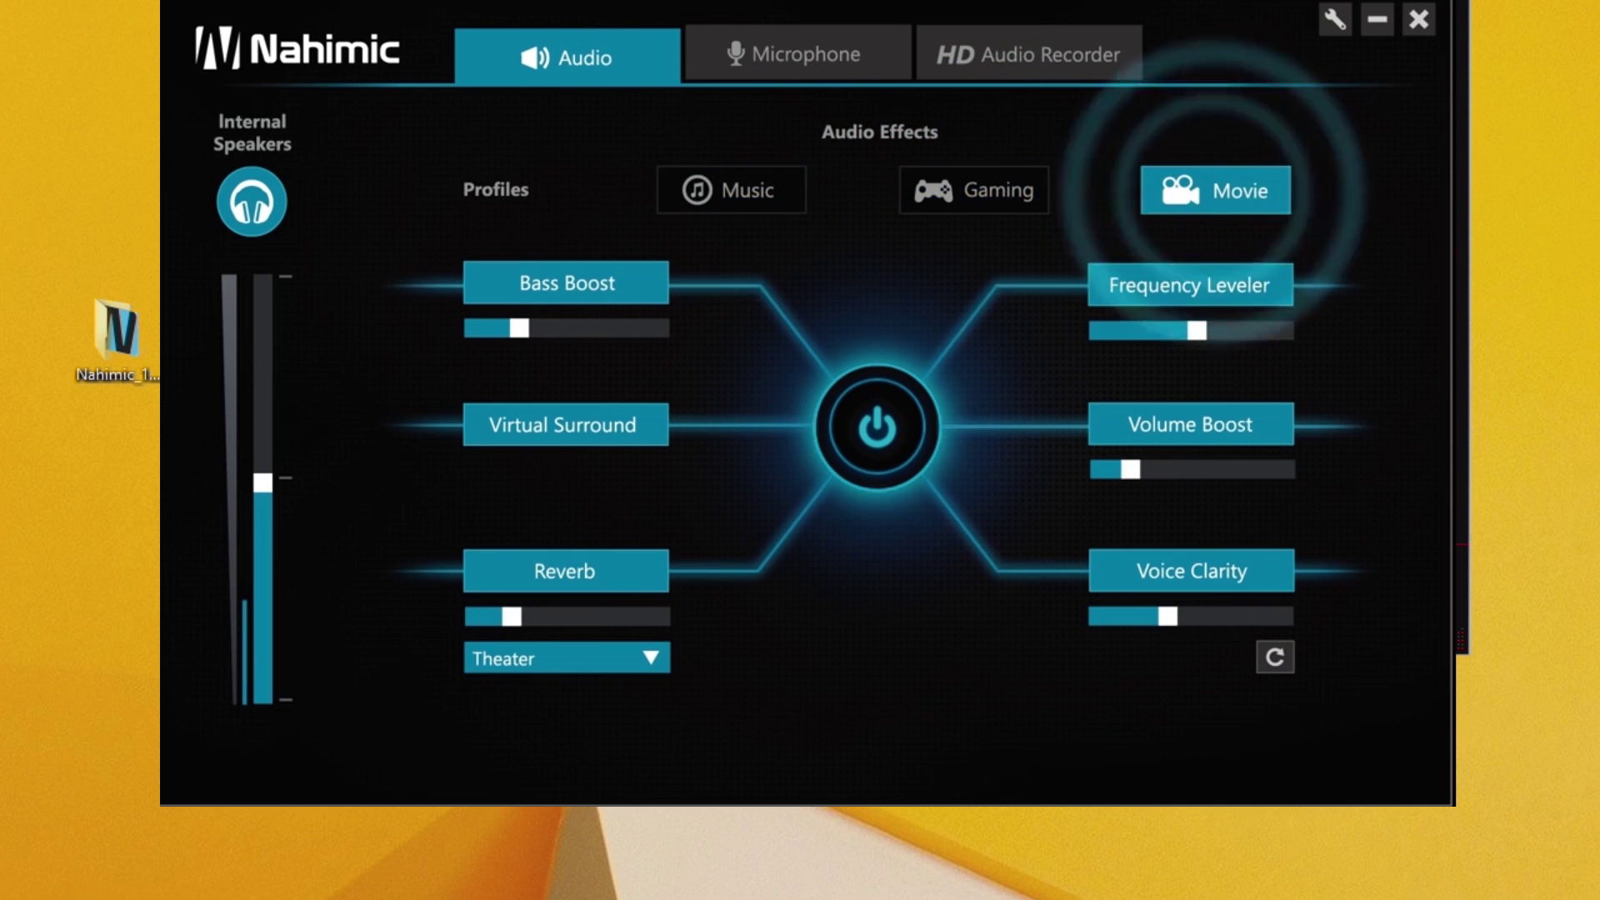
click(731, 190)
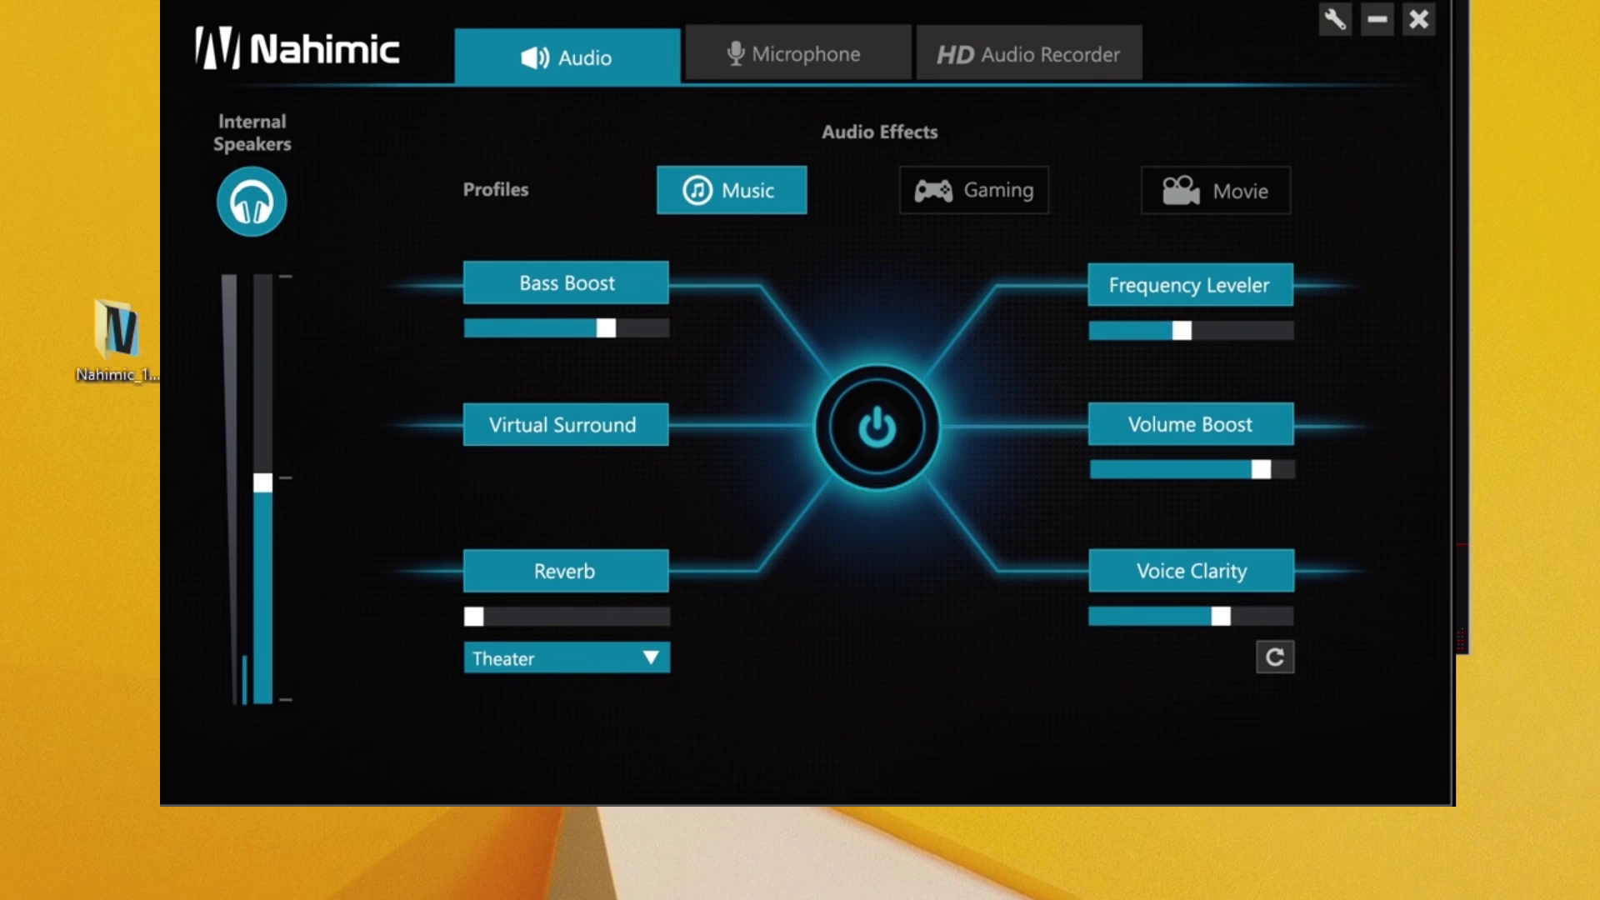
Reset the Music profile's audio effects to their defaults and select the Gaming profile
click(1275, 657)
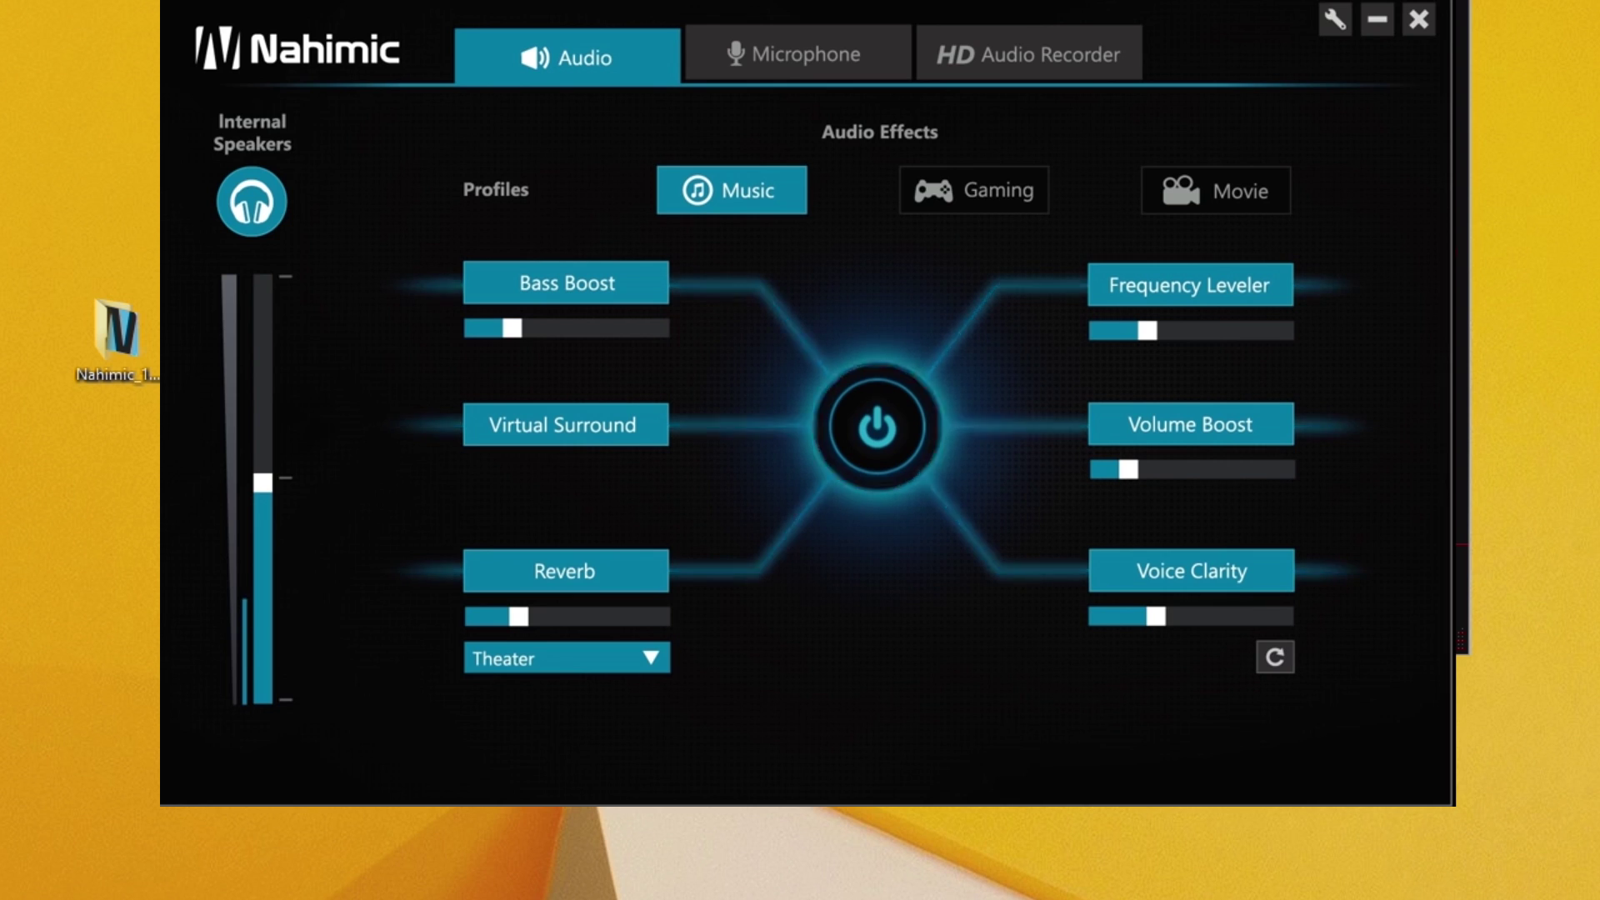
click(973, 190)
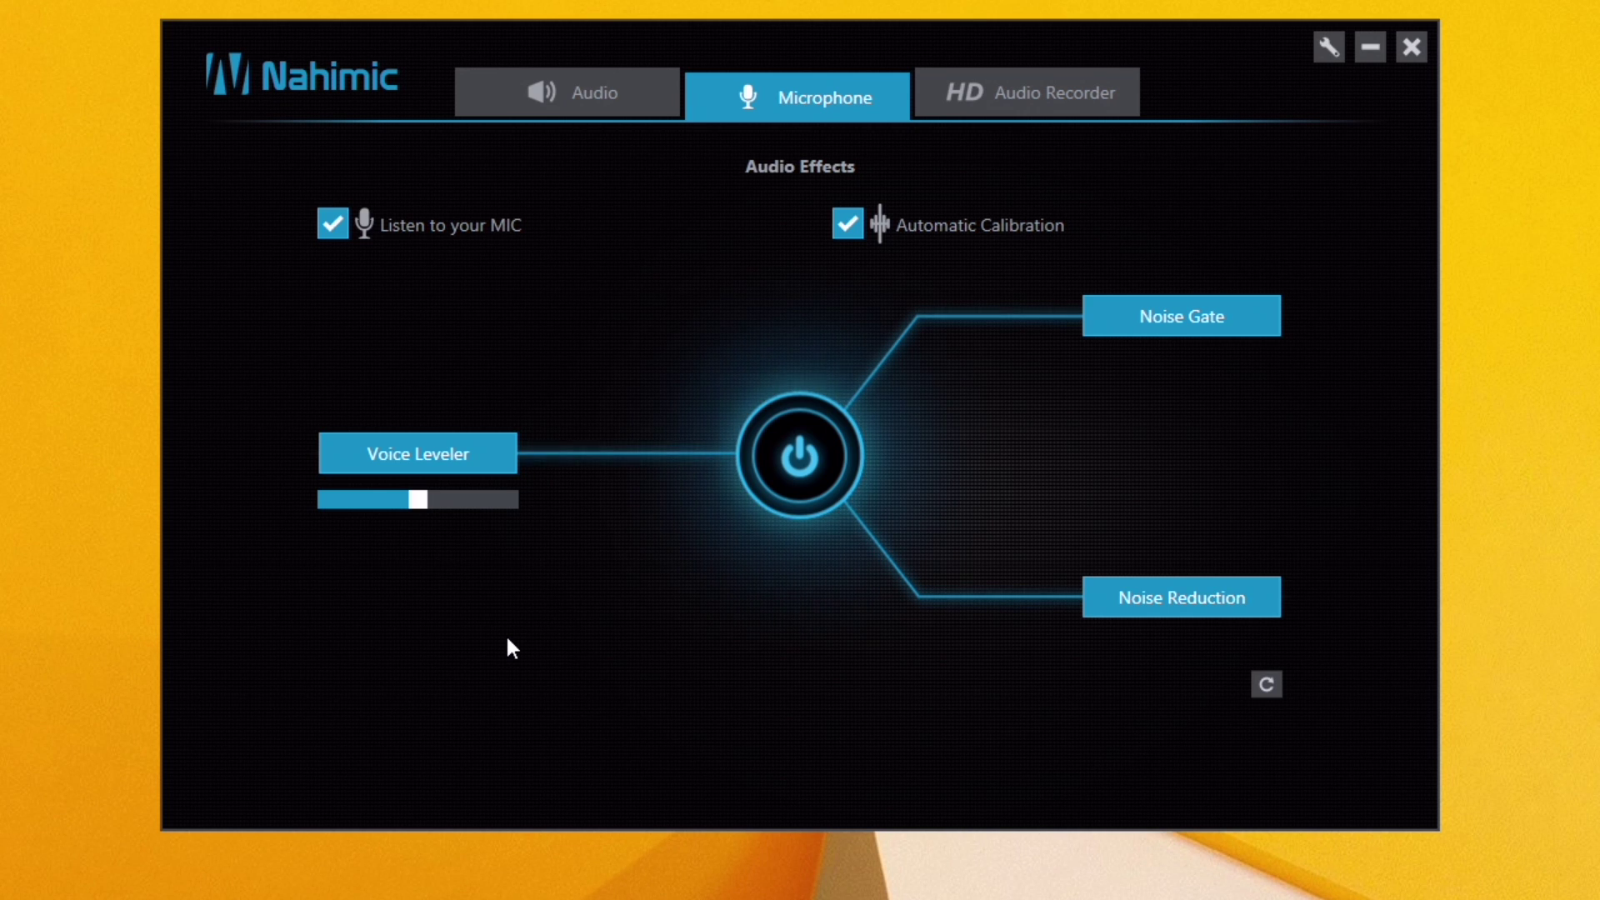
Turn all microphone audio effects off and back on to compare the sound
click(805, 463)
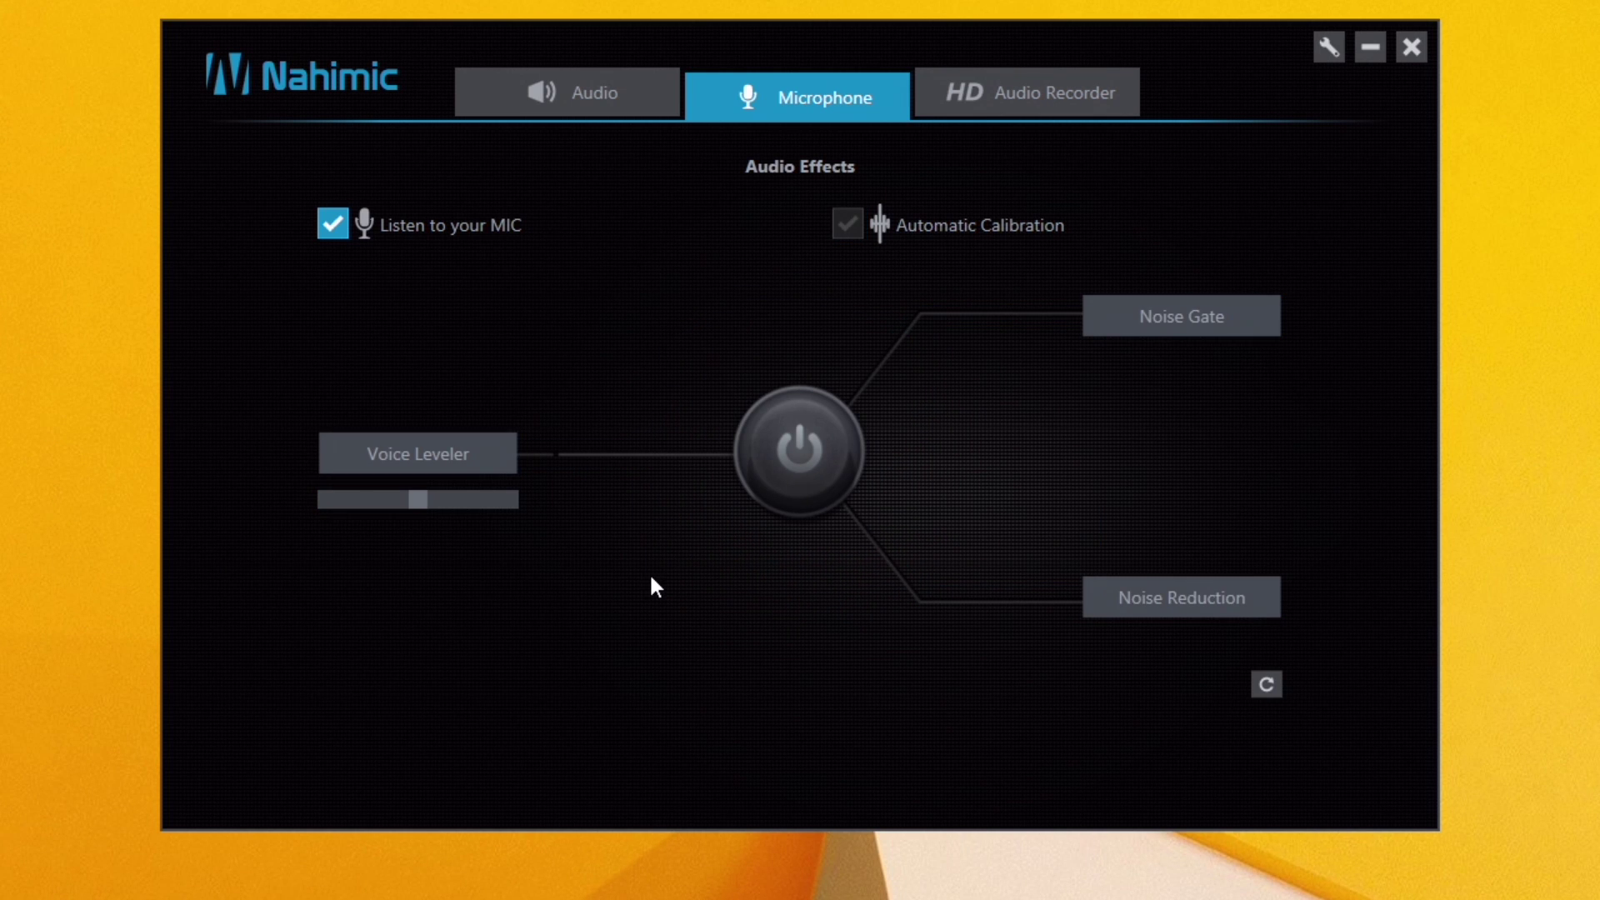
click(776, 447)
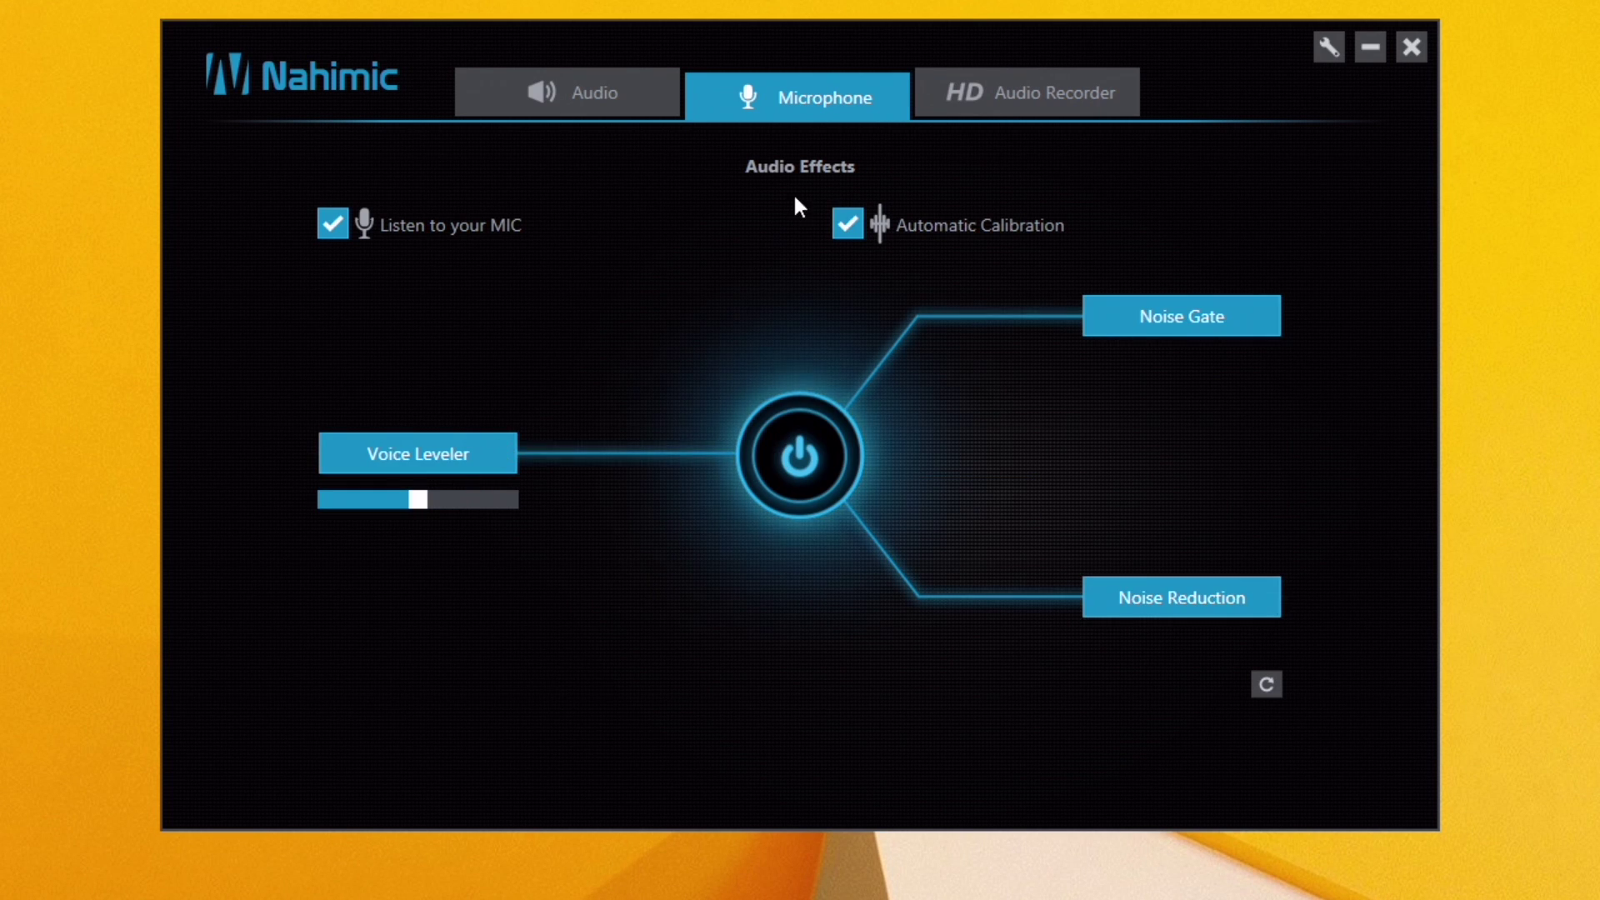
Disable Automatic Calibration, try the Voice Leveler, Noise Gate and Noise Reduction levels, and reset the microphone effects to their defaults
click(846, 225)
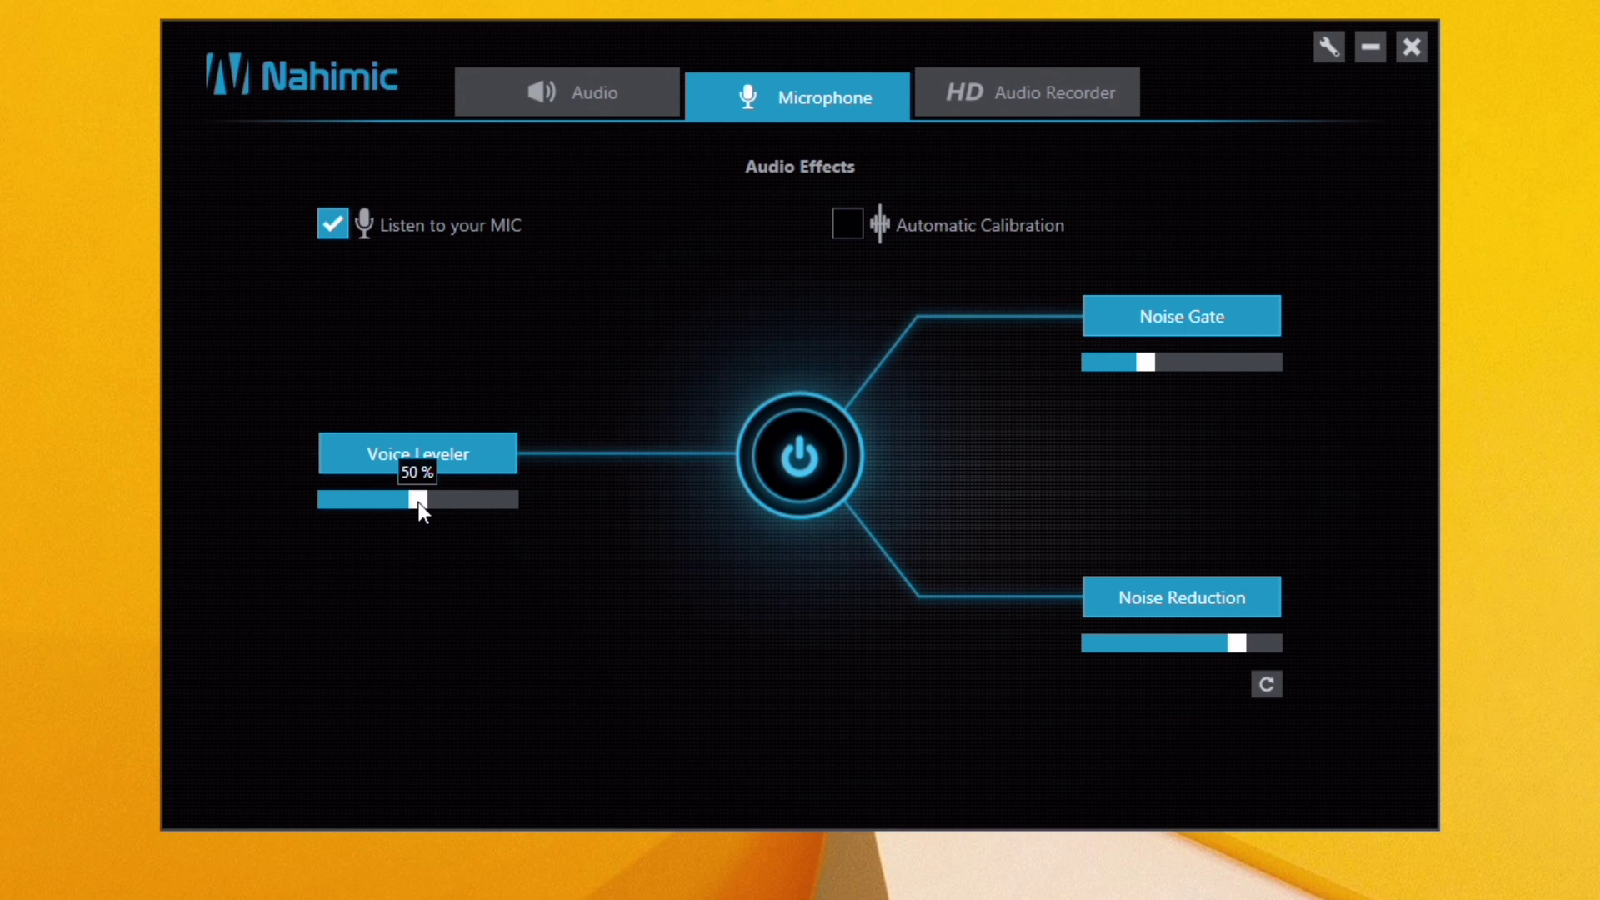
drag(415, 503, 417, 546)
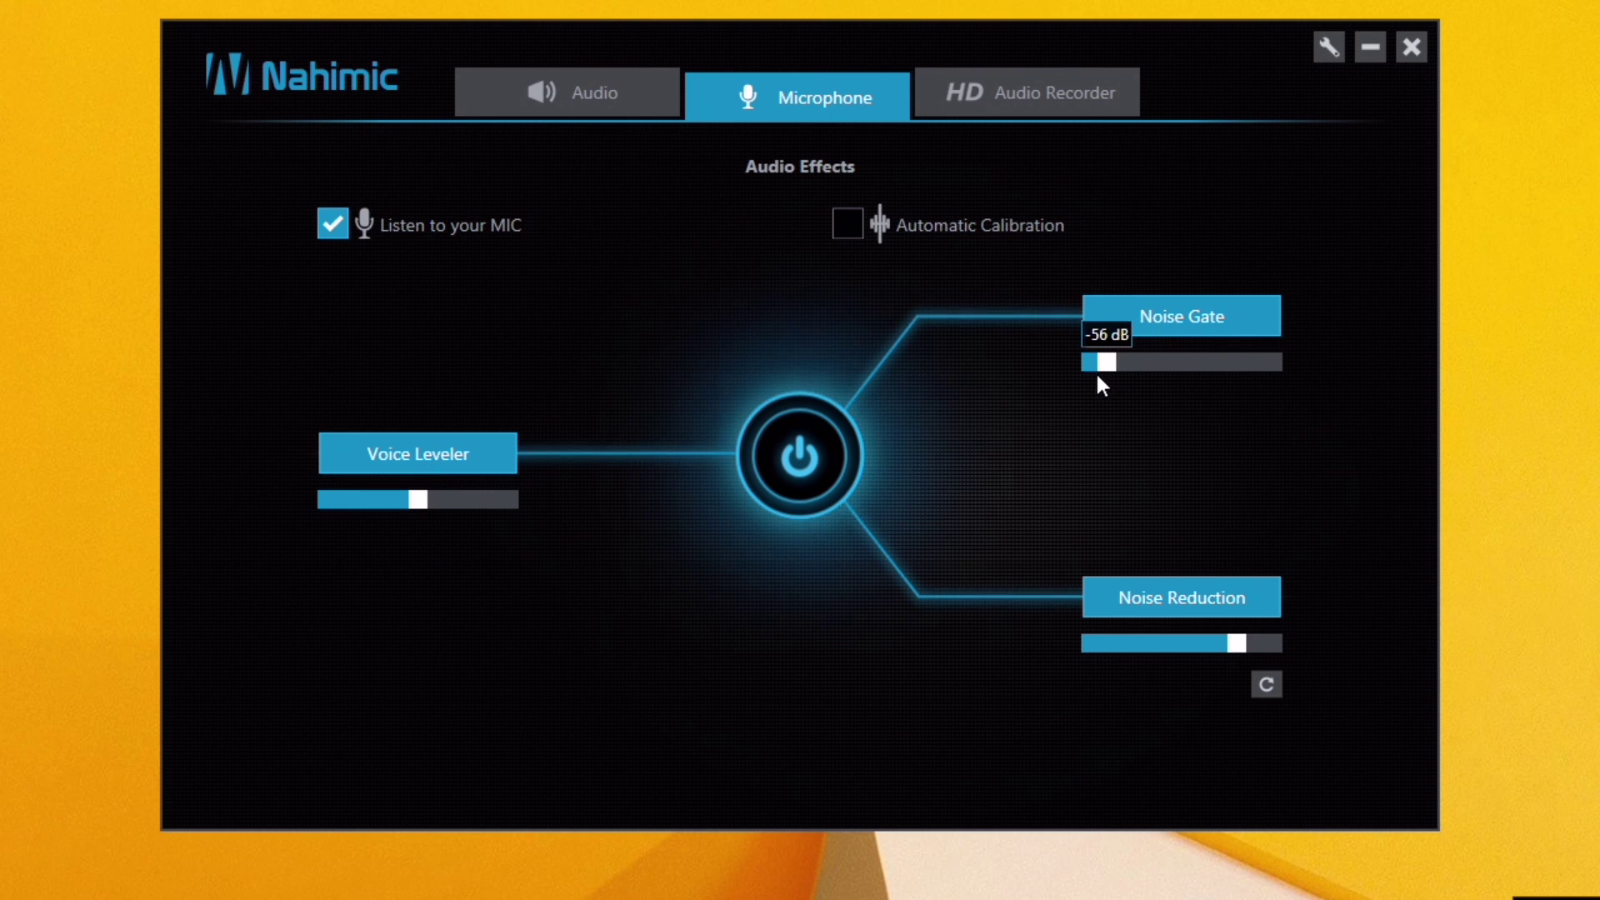
drag(1101, 385, 1166, 390)
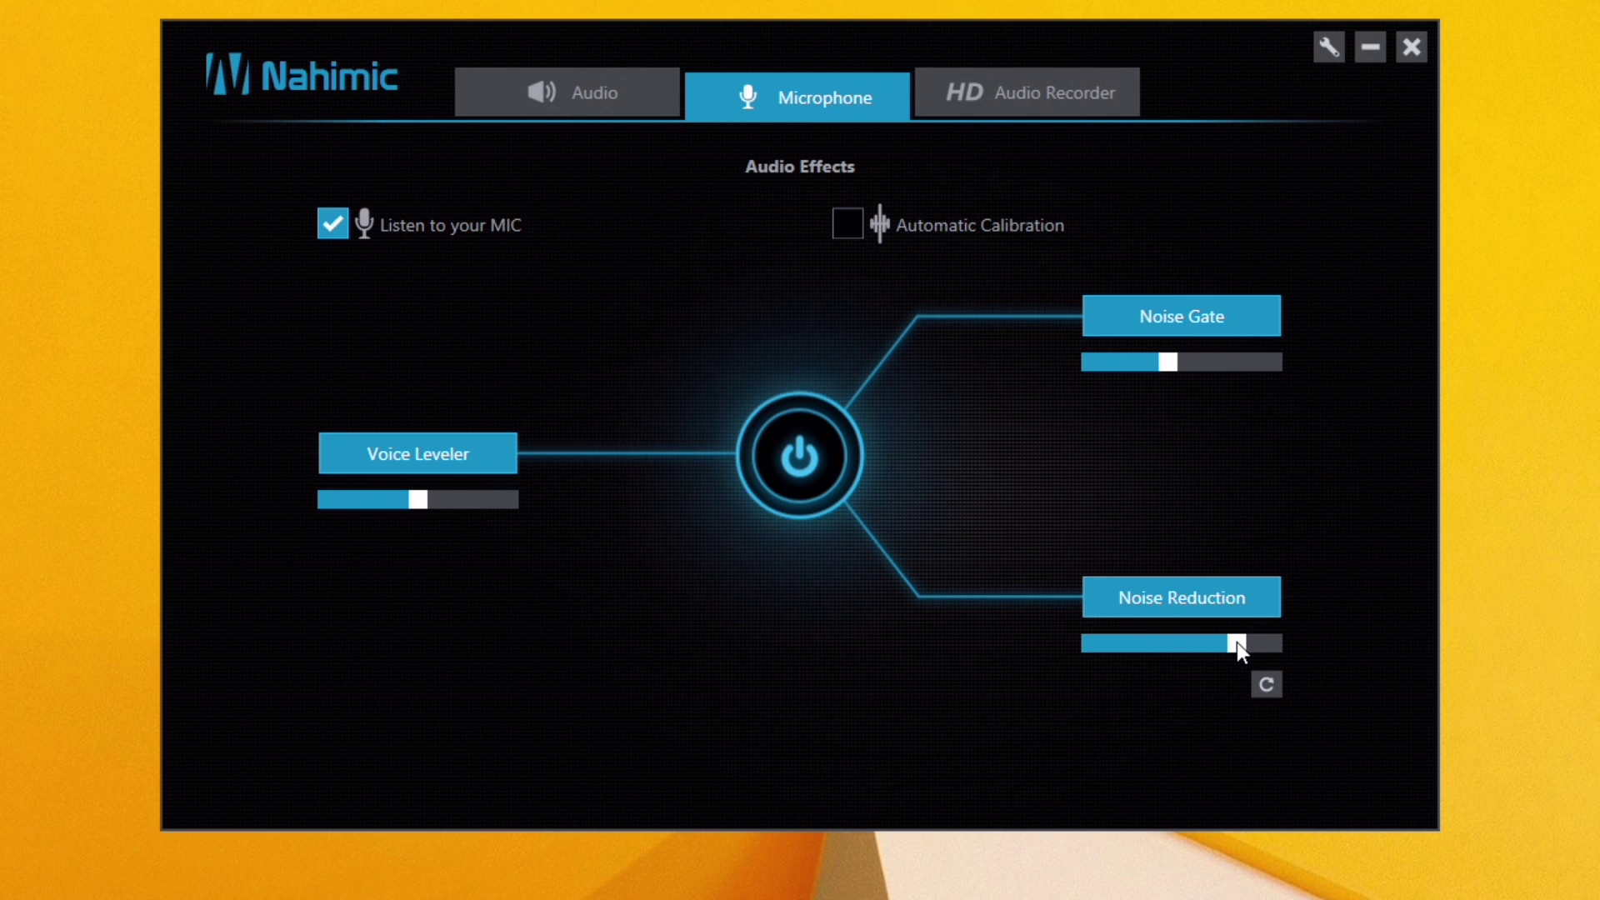
drag(1179, 642, 1250, 671)
click(1271, 684)
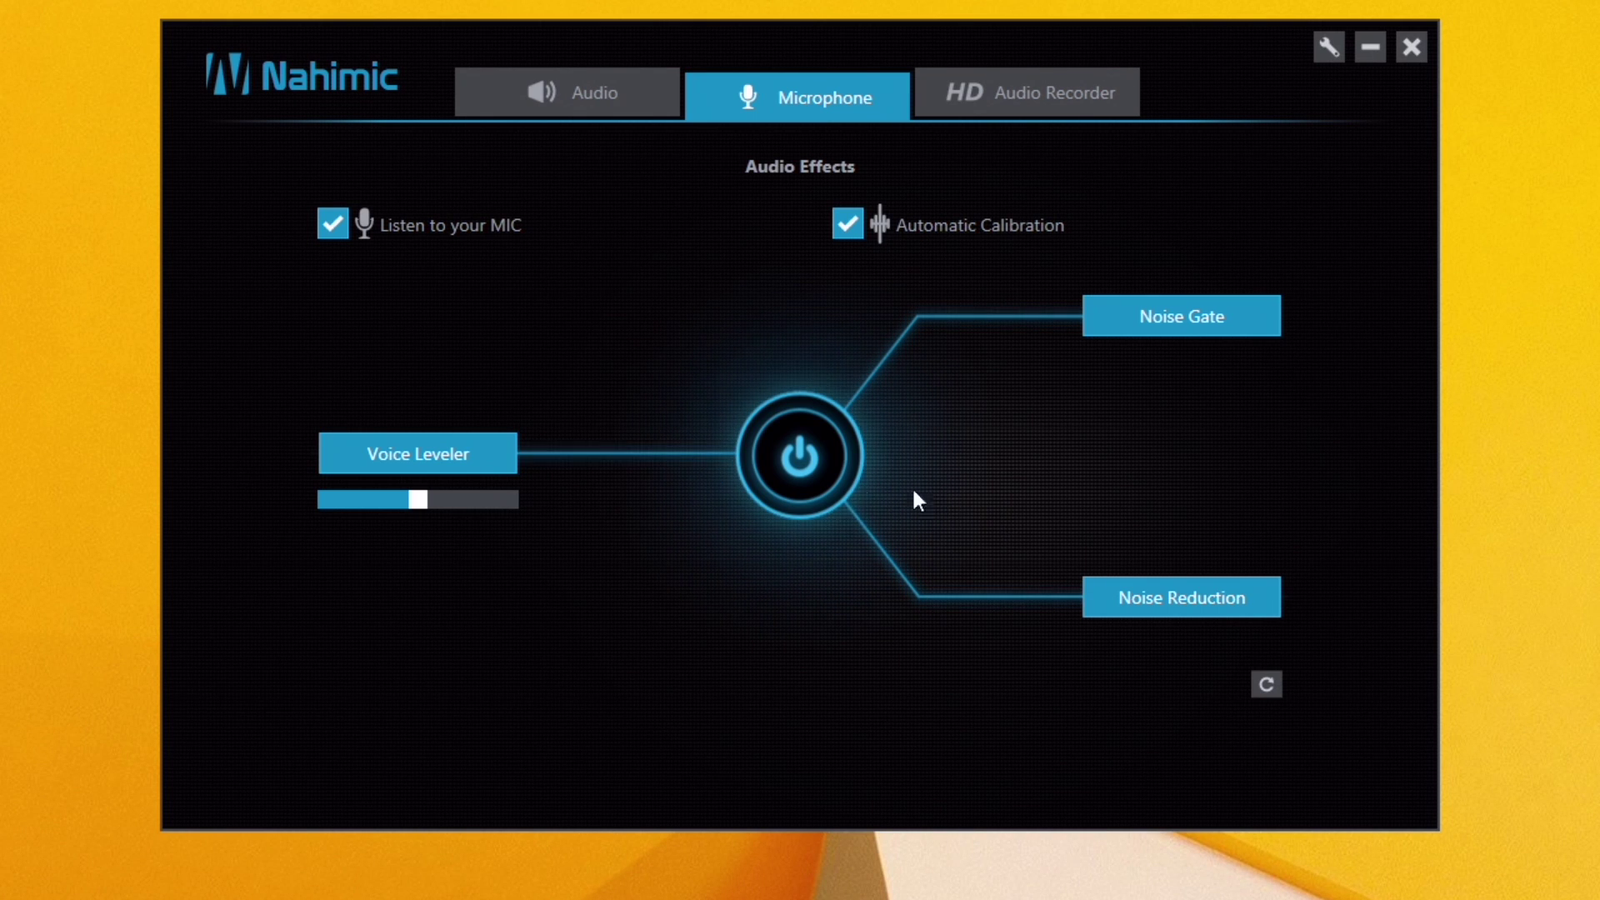
Switch the microphone effects off and on once more with the default settings
click(800, 457)
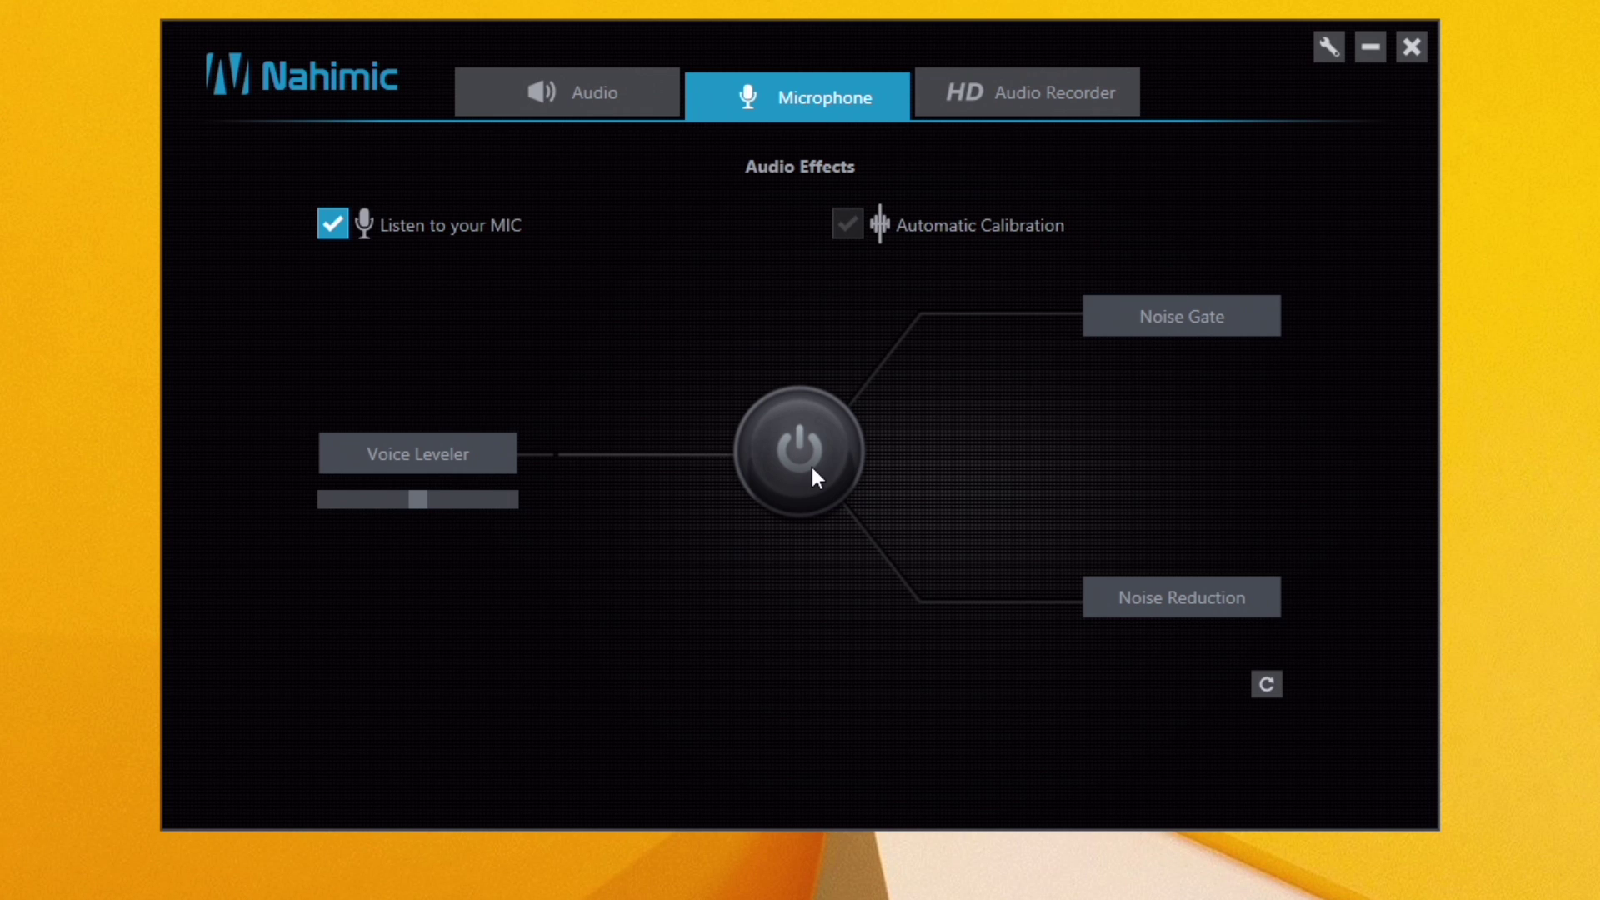
click(812, 467)
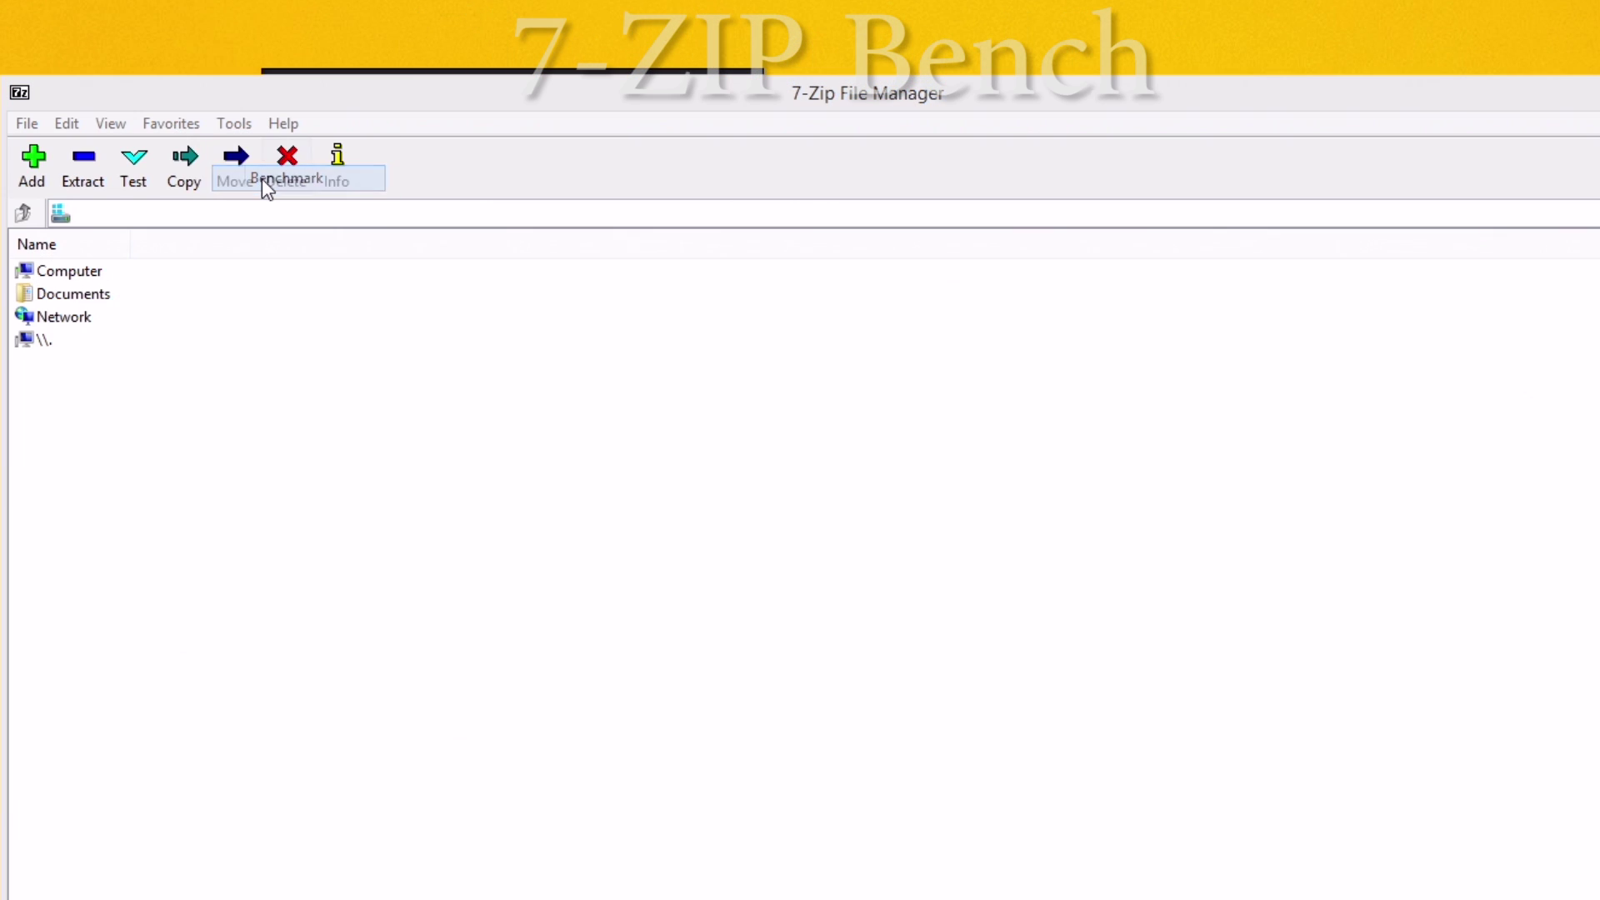
Start the Benchmark tool in 7-Zip File Manager
click(240, 162)
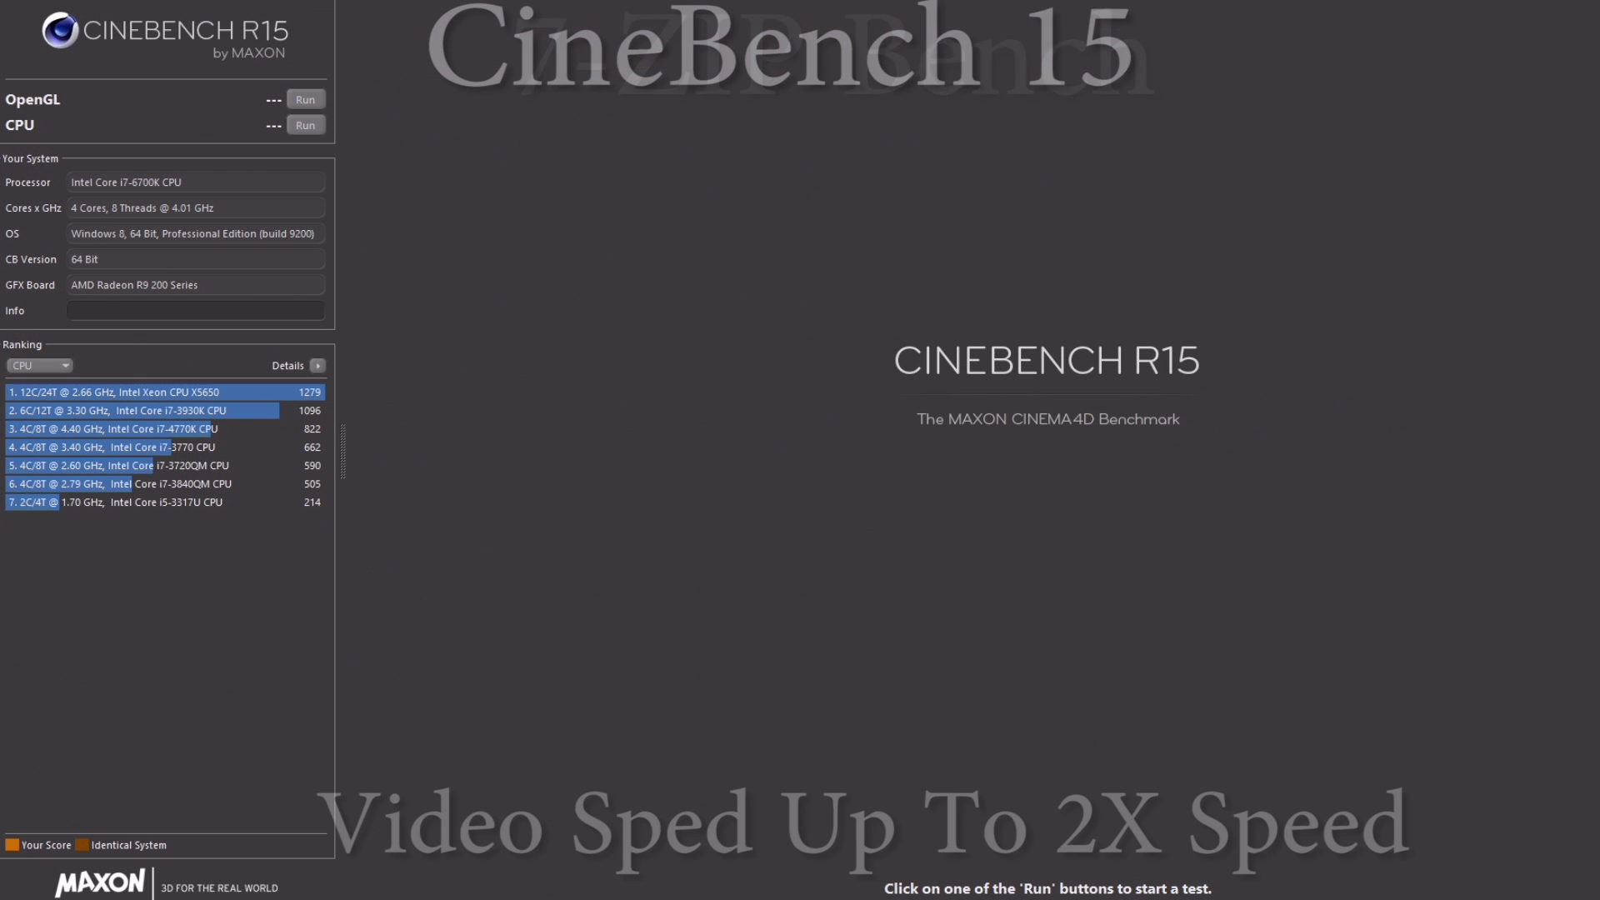
Switch to CINEBENCH R15 and run the CPU test
click(314, 129)
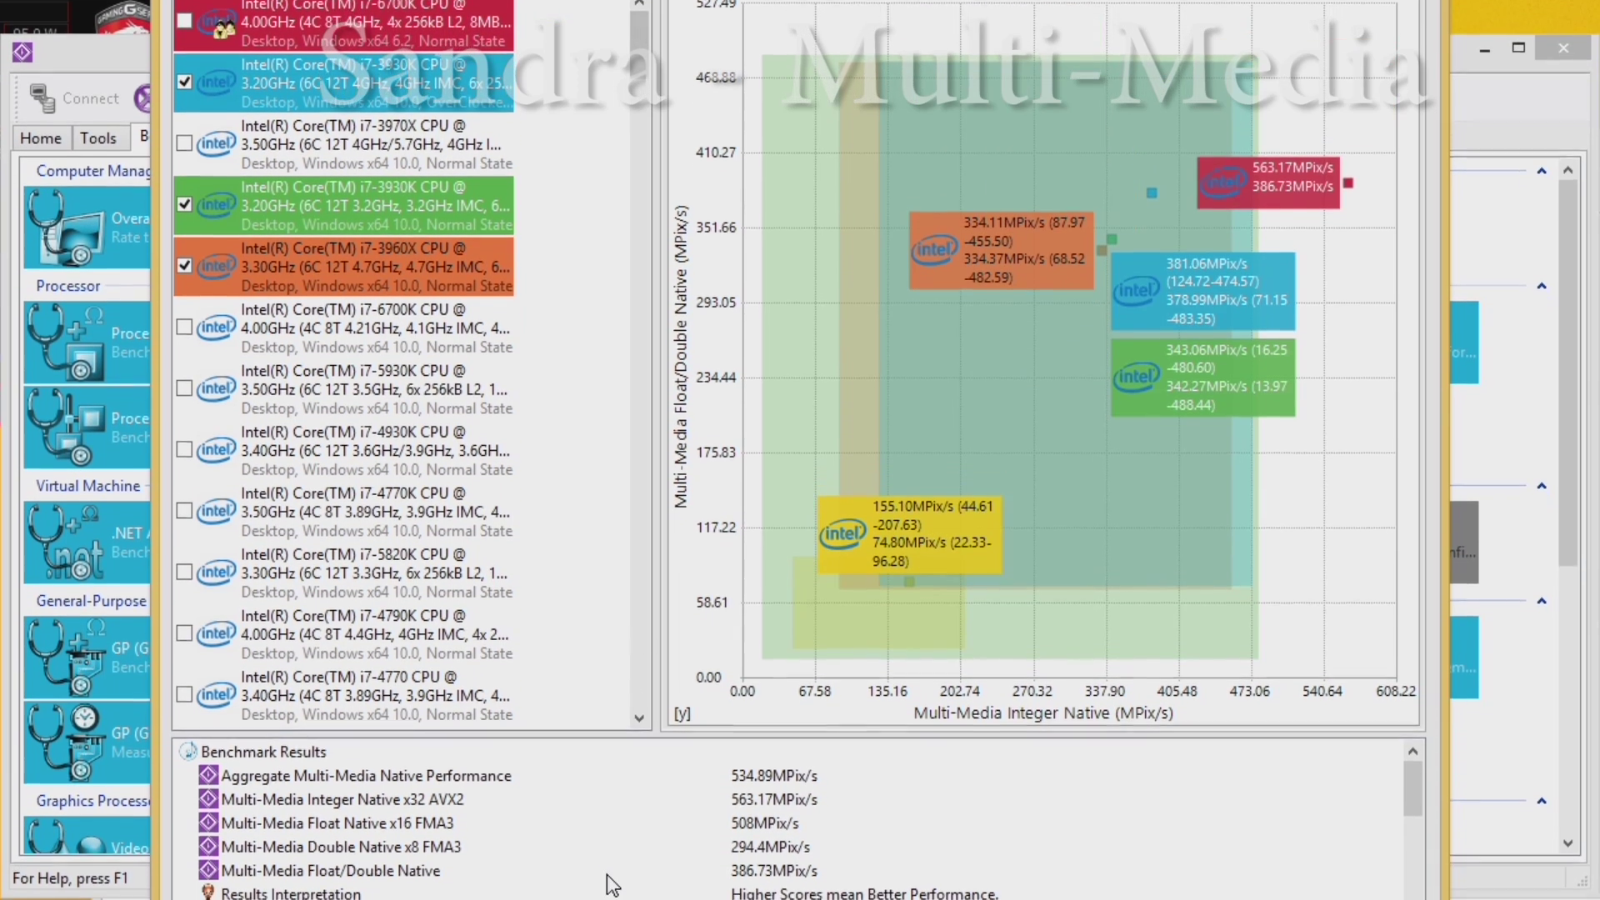
Read through the Sandra Multi-Media benchmark results, from native performance down to the processor details, and return to the start
scroll(612, 885, down, 3)
scroll(617, 878, down, 1)
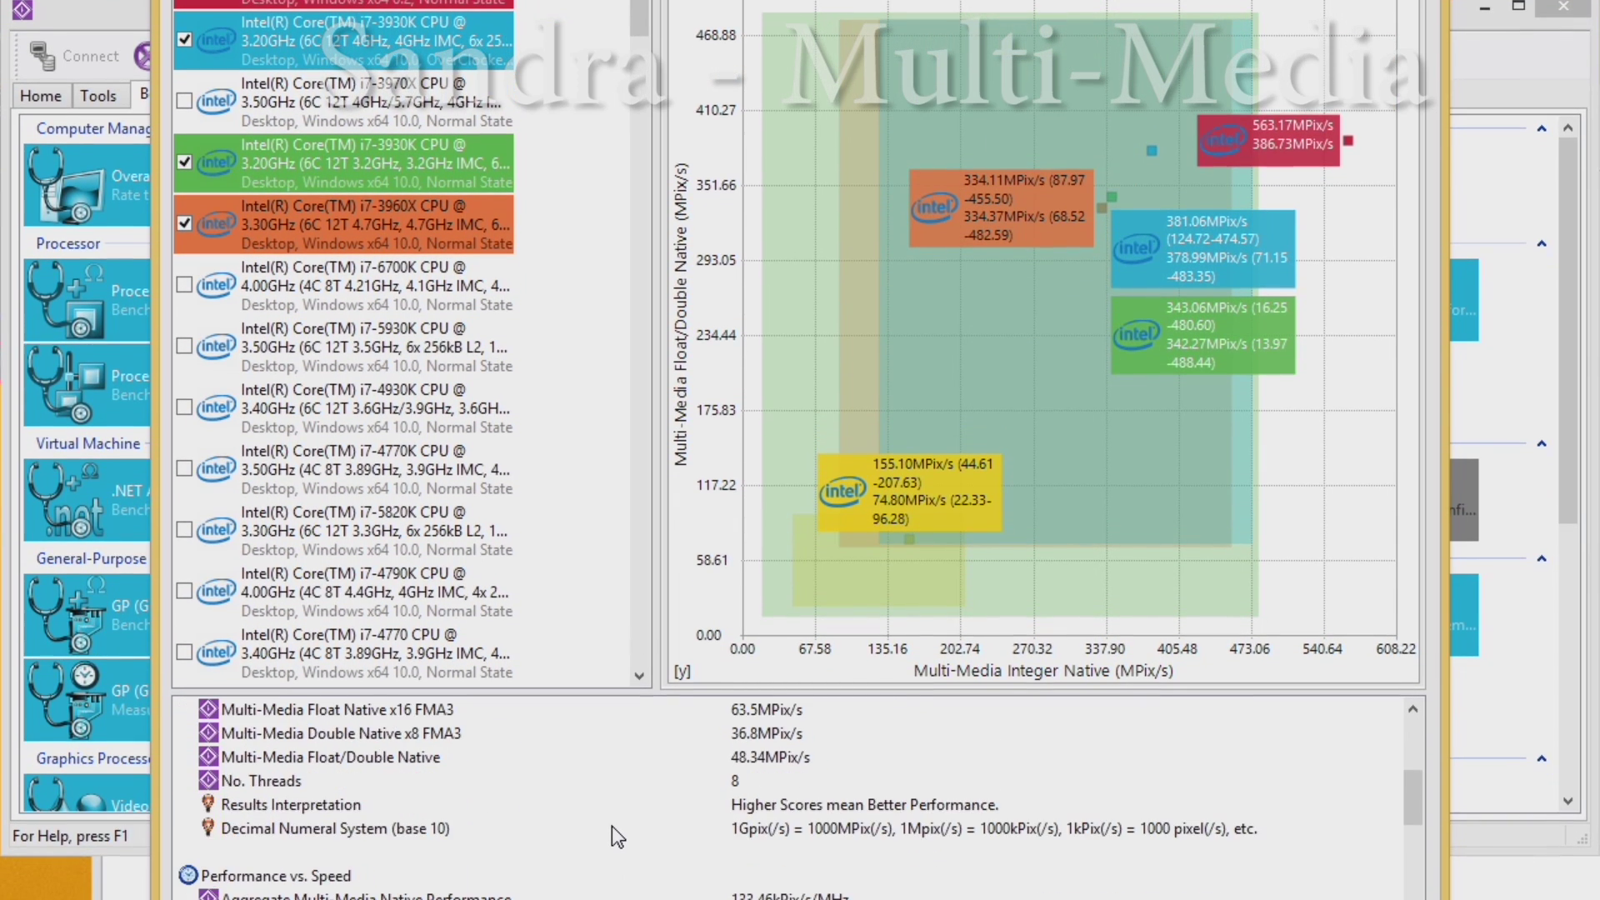
scroll(611, 827, down, 3)
scroll(611, 824, down, 10)
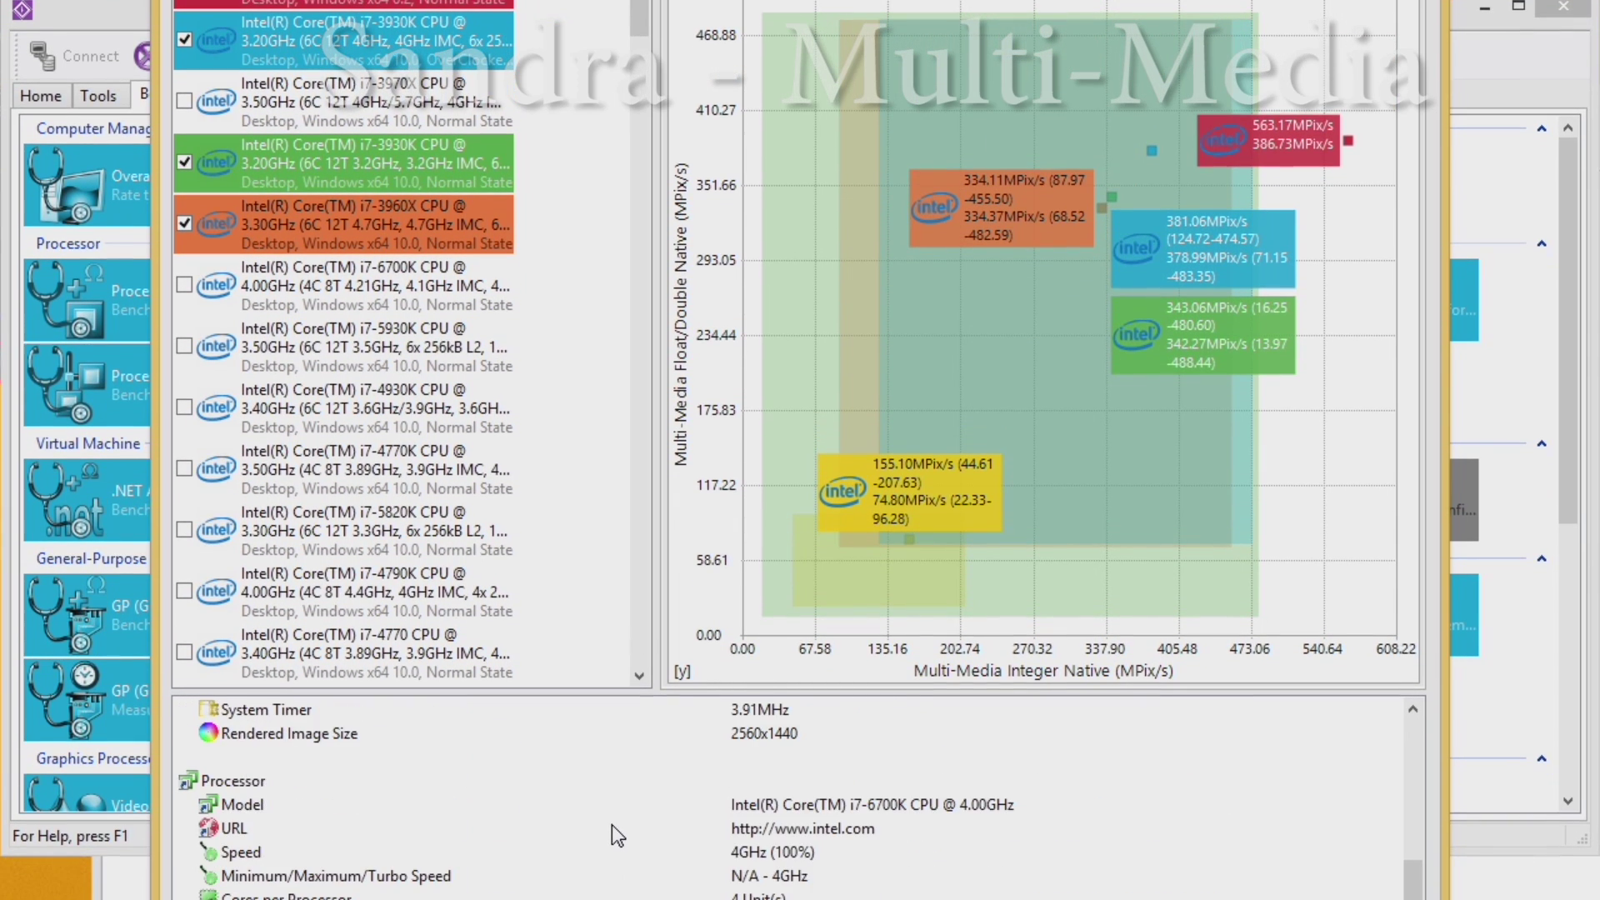
scroll(614, 823, up, 15)
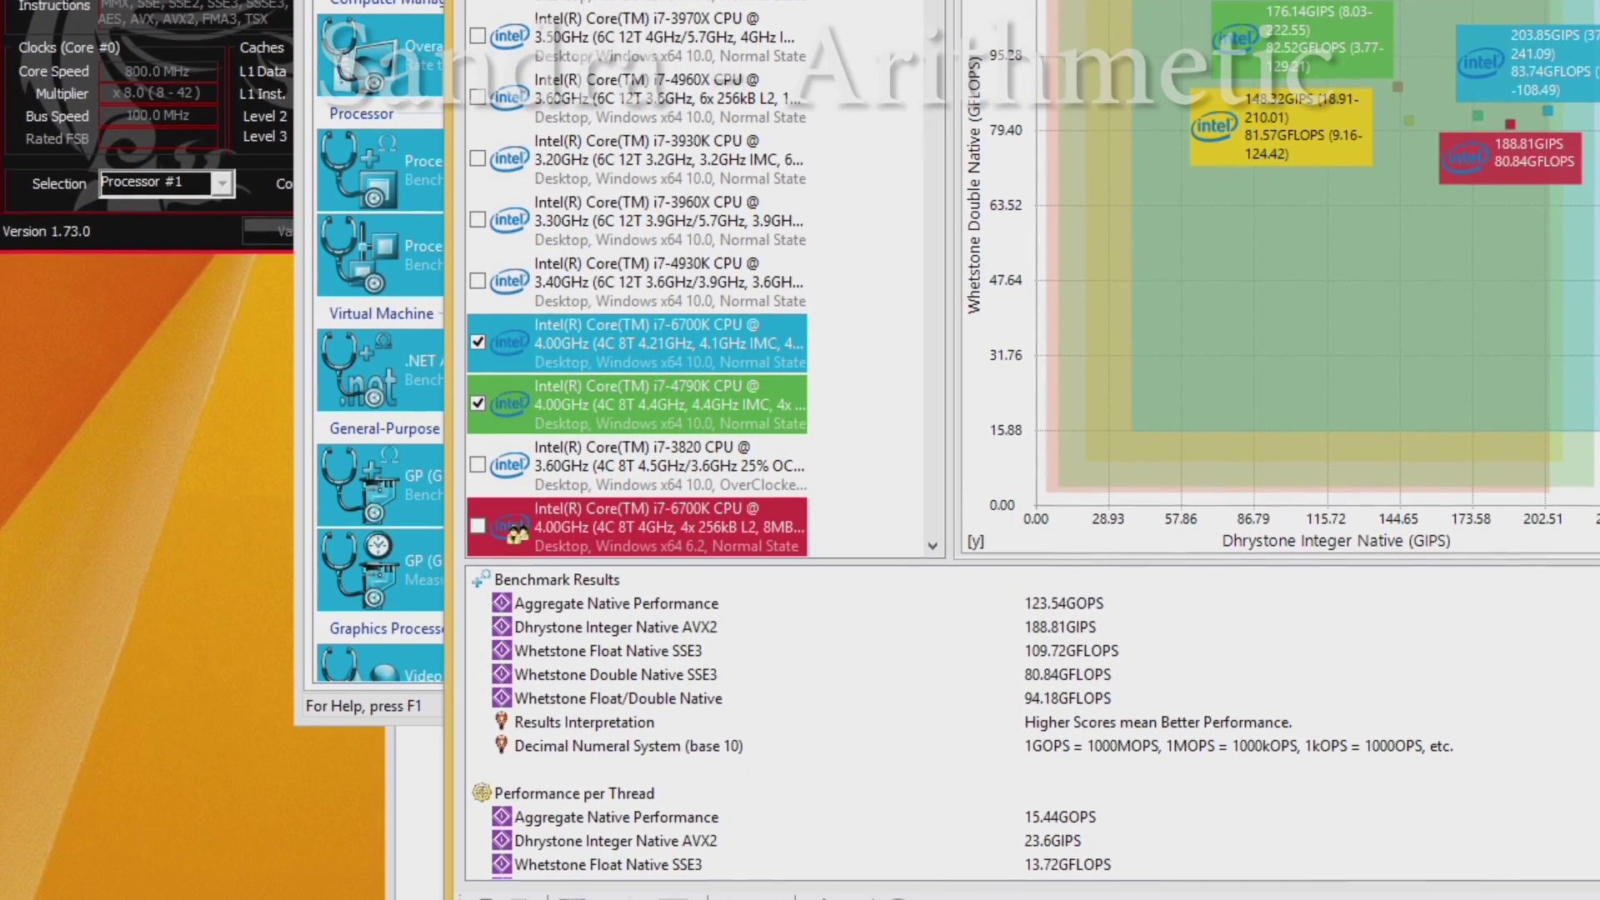
Examine the Sandra Arithmetic benchmark results, including the Dhrystone and Whetstone scores, thread count and processor details
scroll(1025, 725, down, 5)
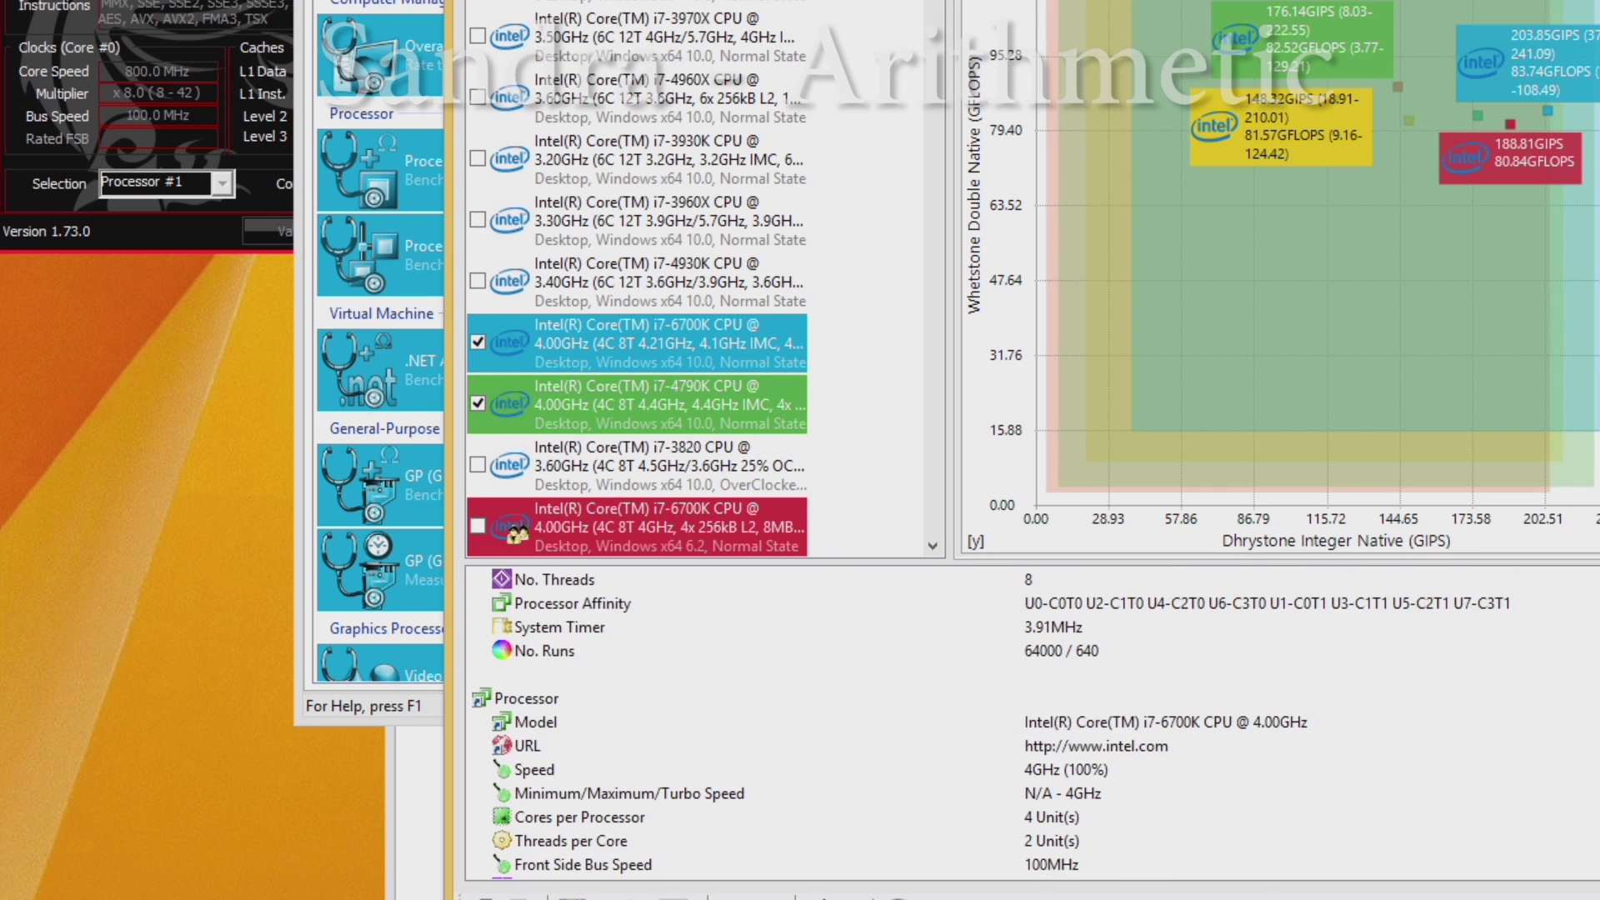
scroll(1025, 725, up, 3)
scroll(1025, 725, up, 2)
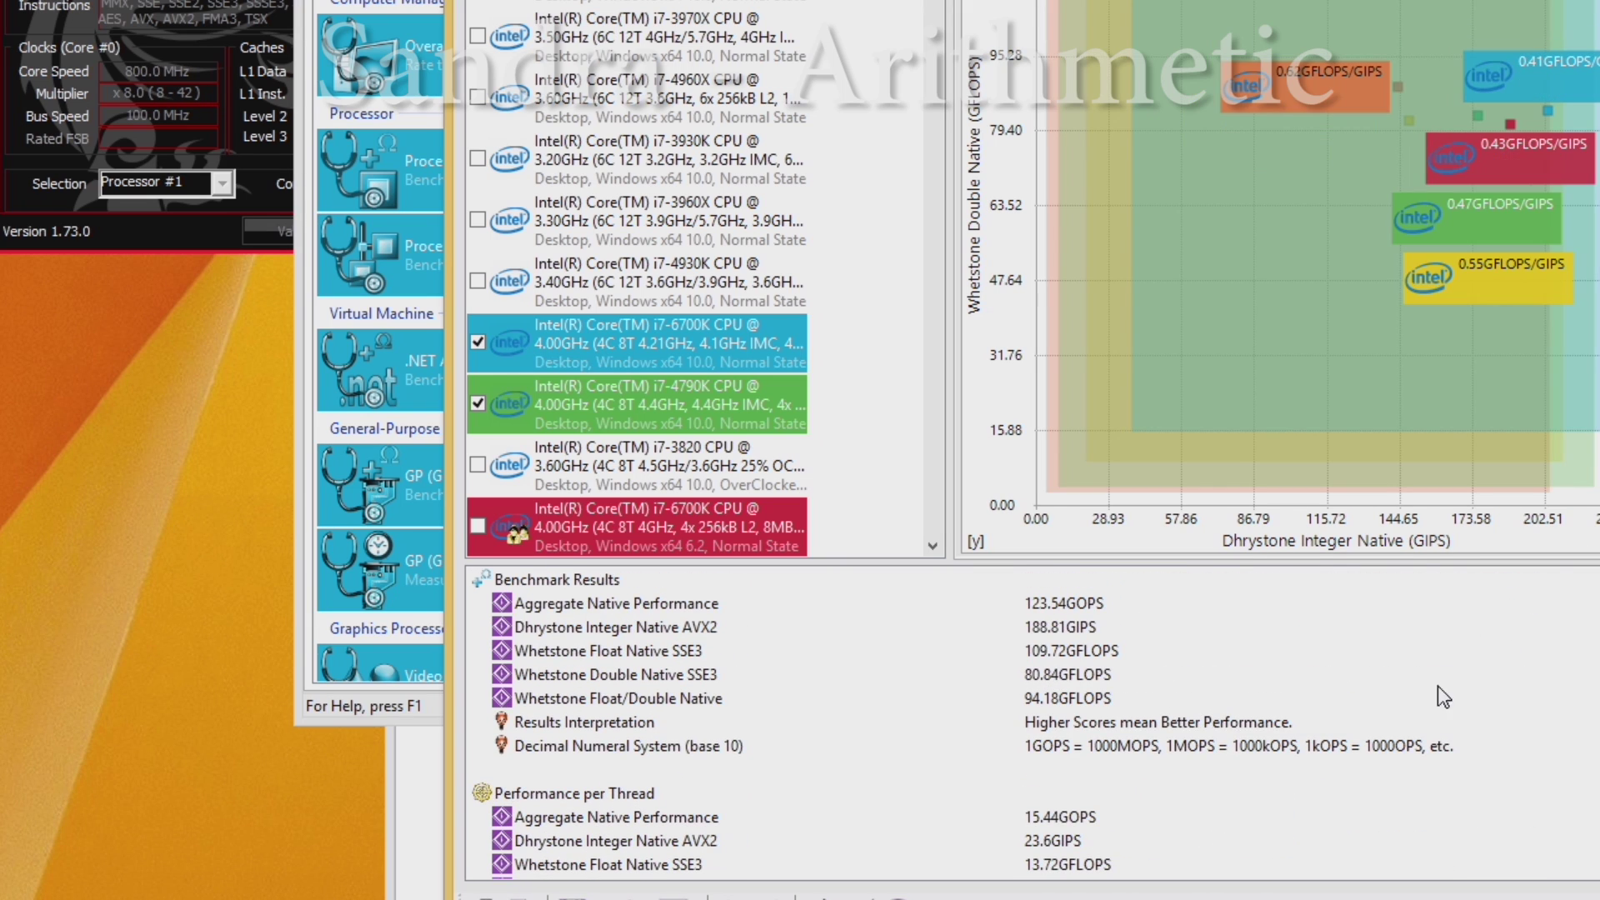